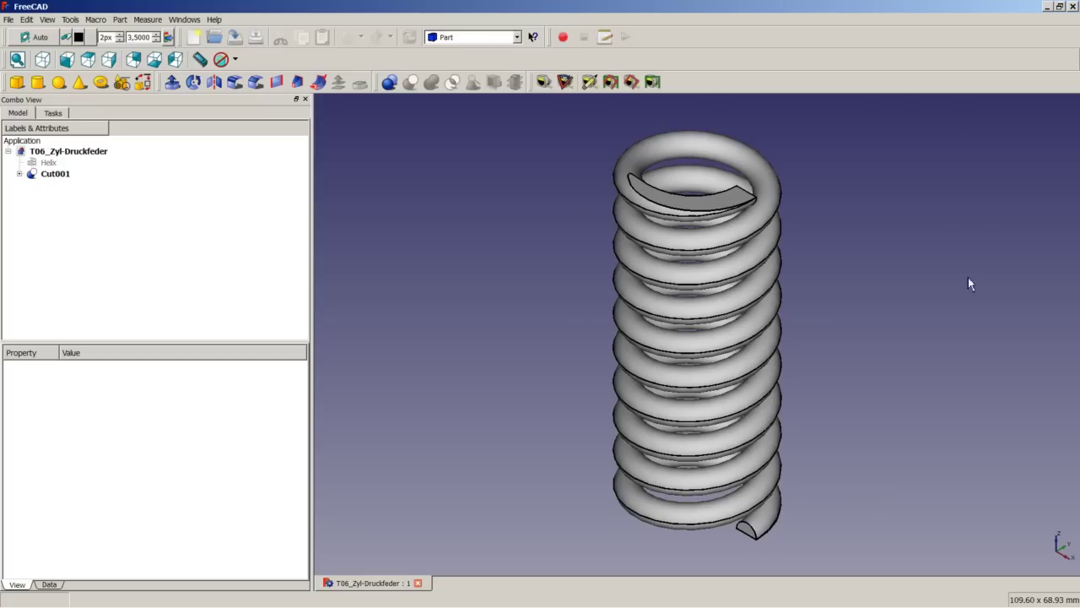
Check the FreeCAD version (0.15) in Help > About FreeCAD, then dismiss the dialog
left_click(215, 19)
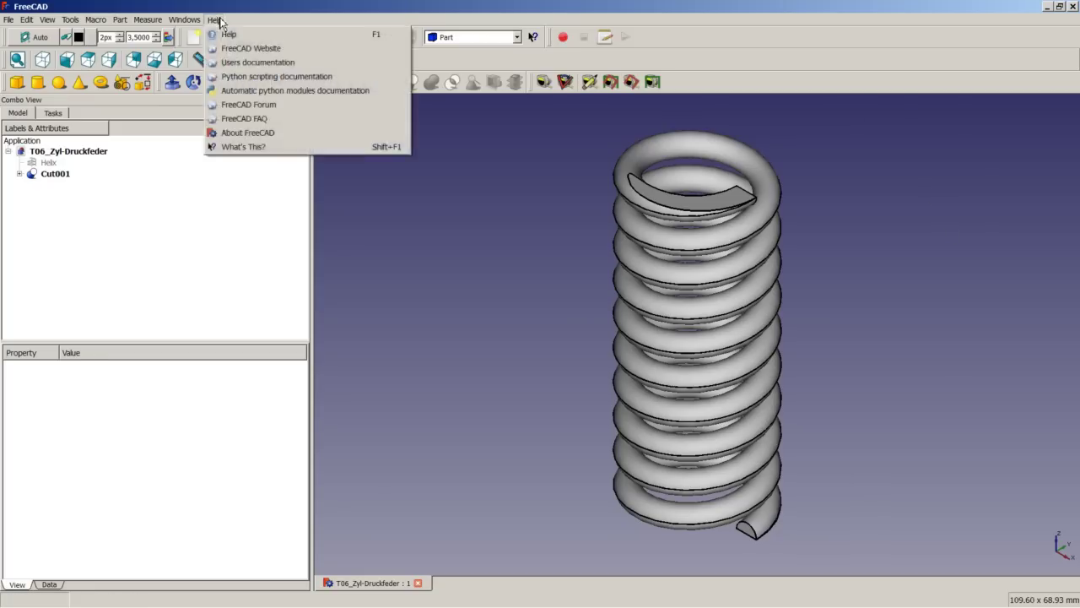
left_click(240, 133)
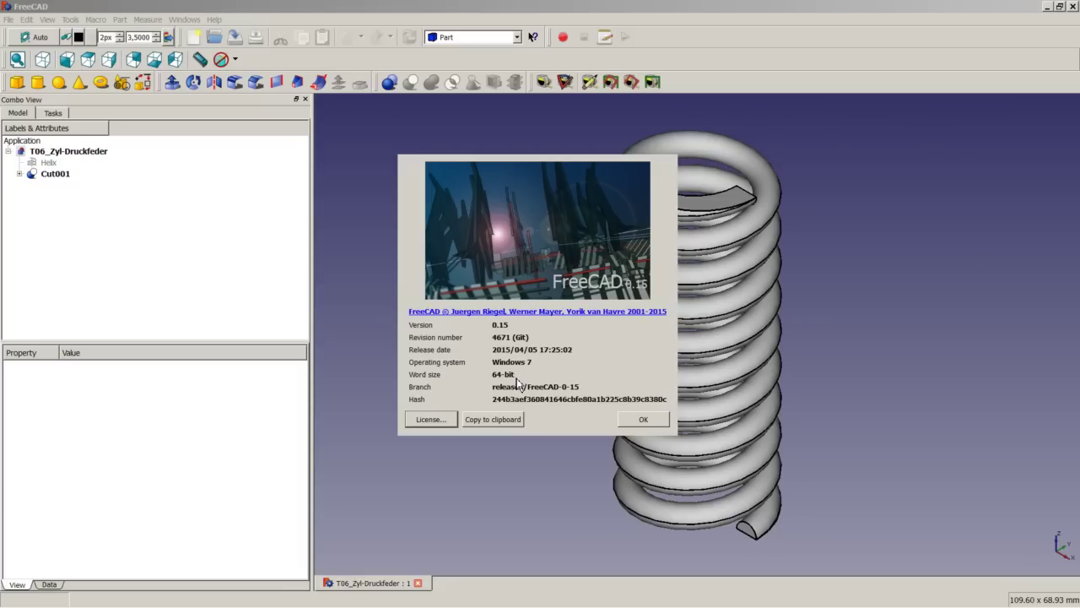
left_click(633, 418)
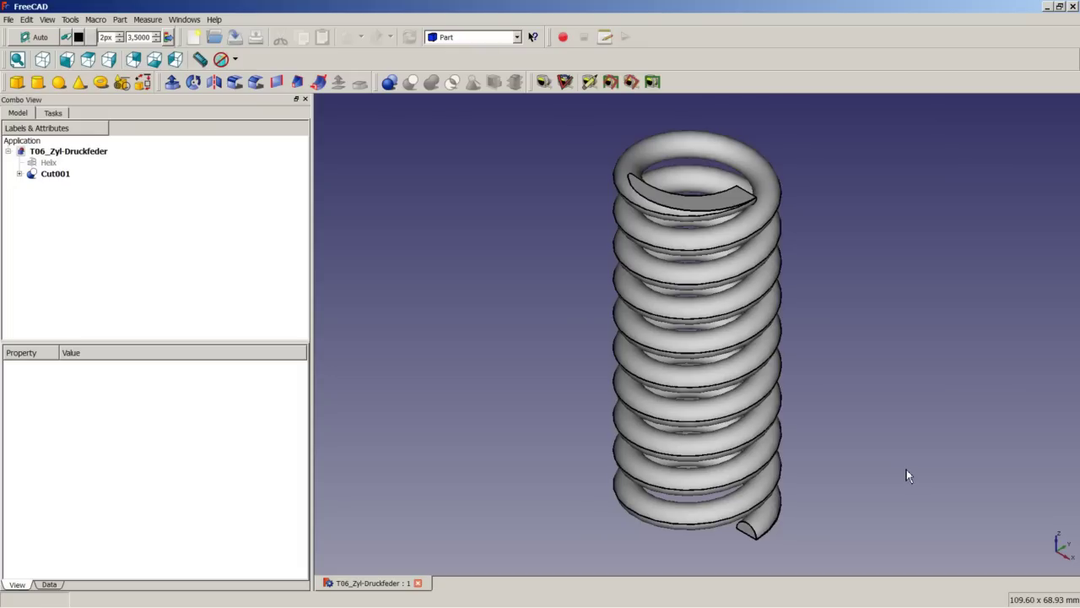
Close the finished spring document and start a new empty document
left_click(417, 583)
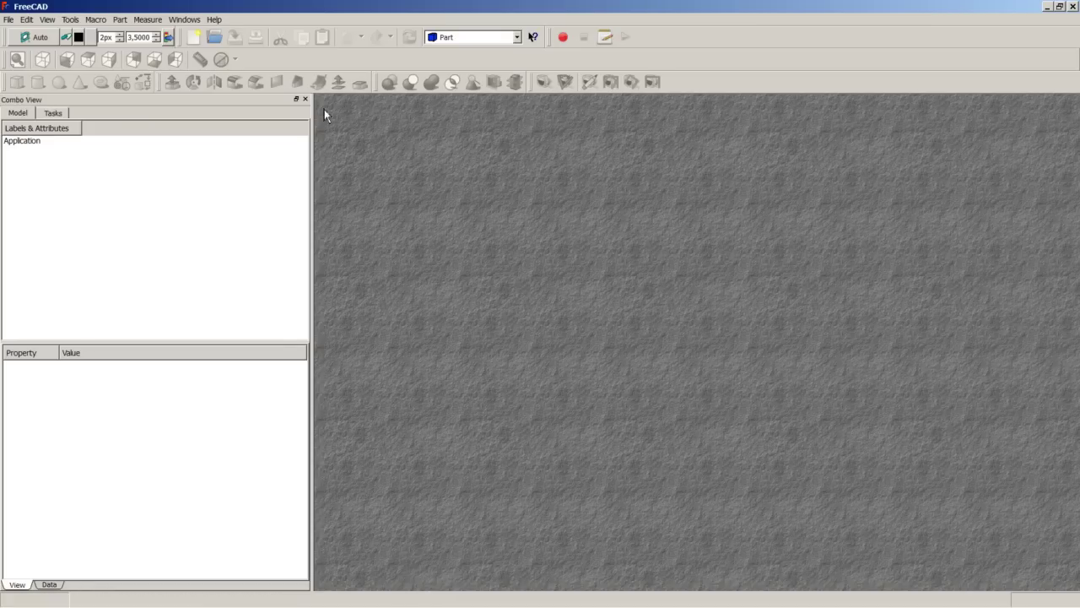
key("ctrl+n")
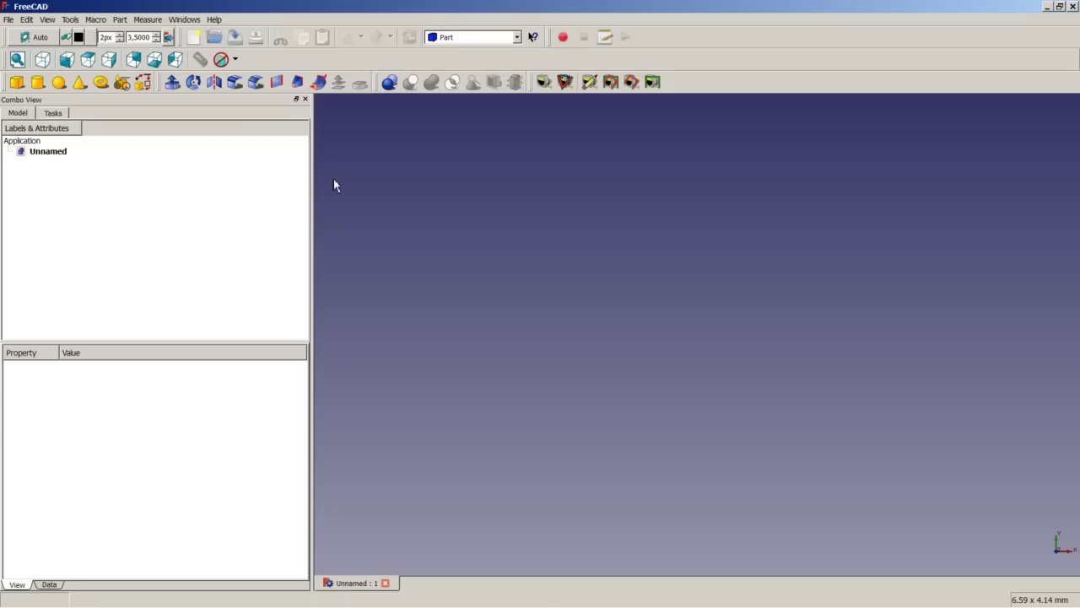
Set up a Helix primitive with 6 mm pitch, 60 mm height and 10 mm radius
left_click(123, 84)
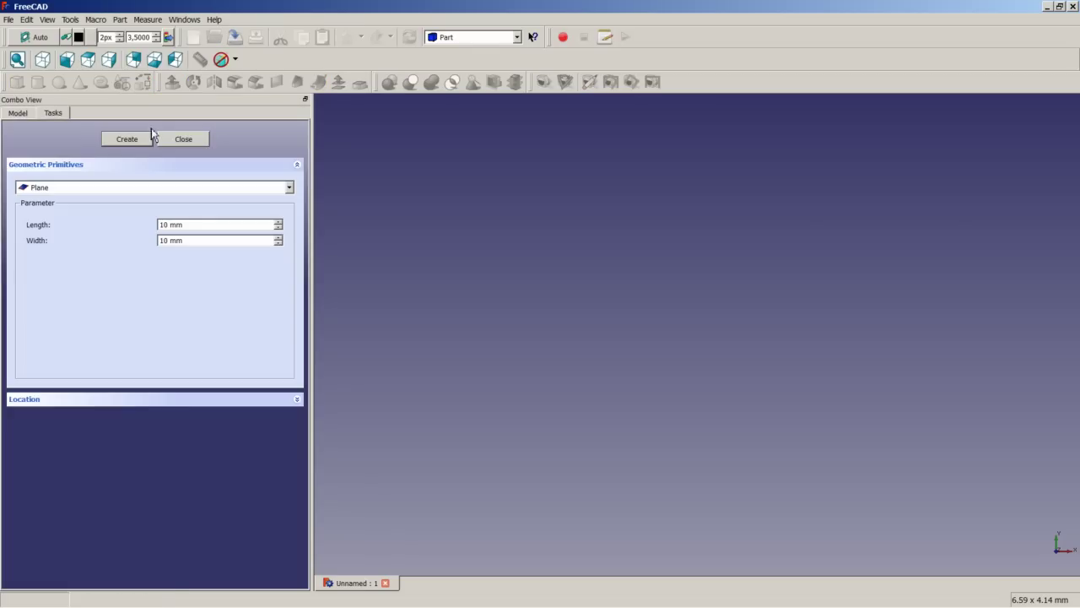
left_click(145, 188)
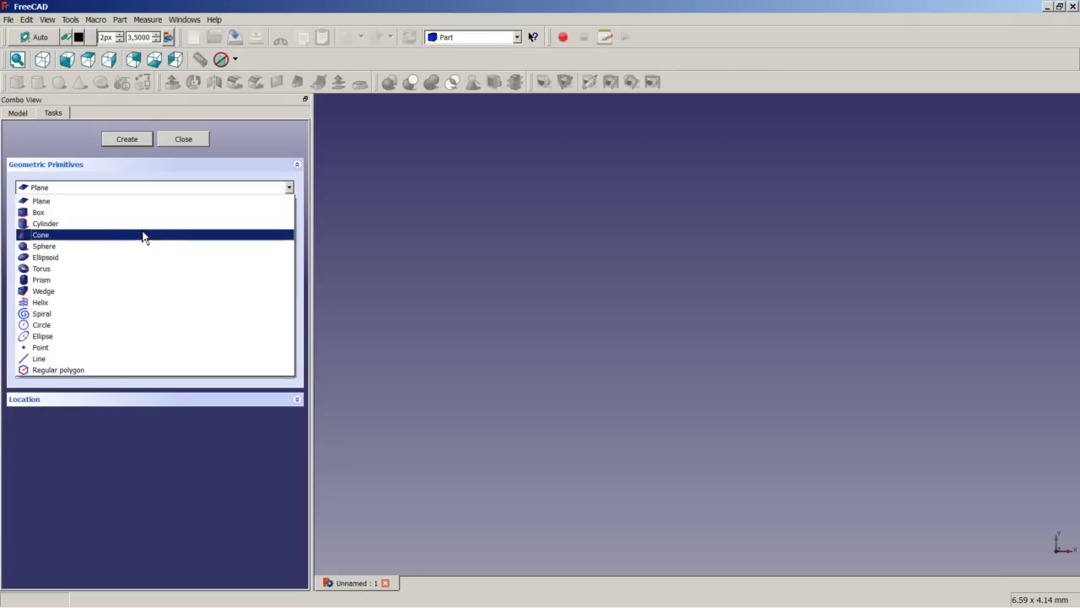
left_click(145, 304)
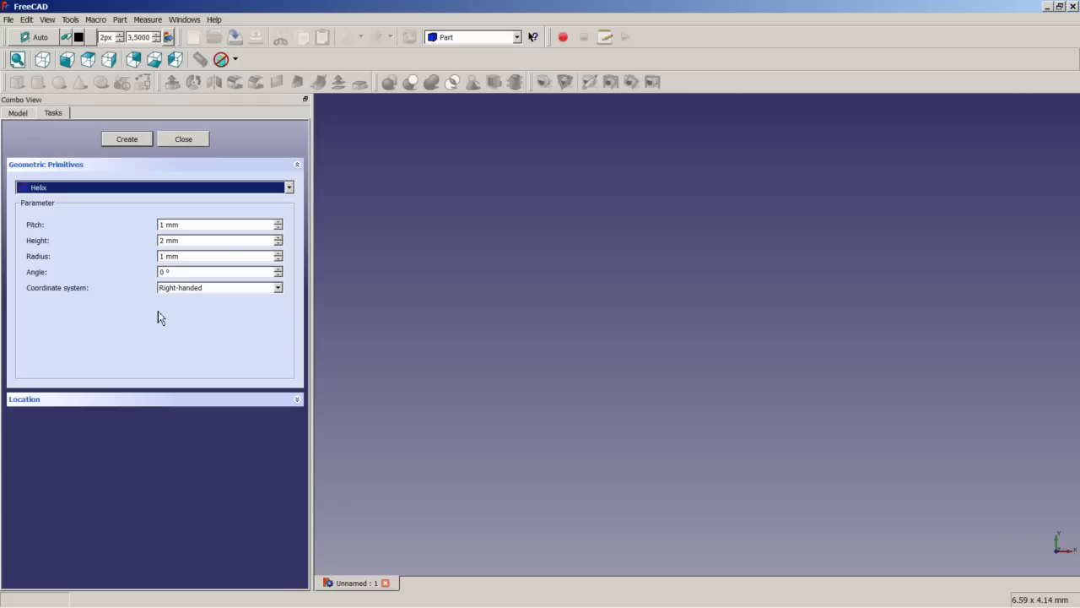
left_click(167, 225)
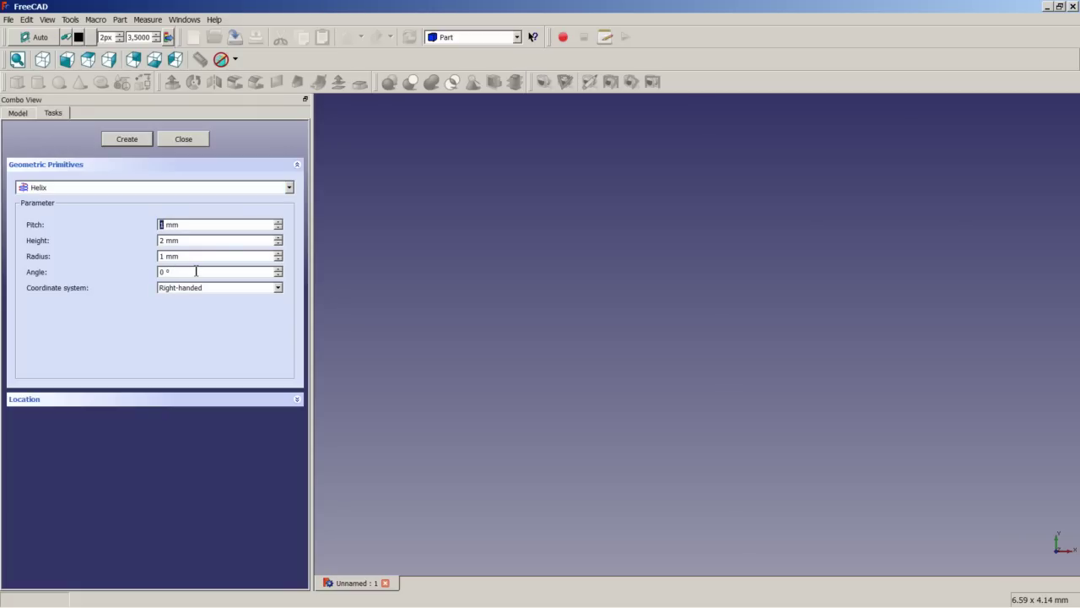
type("6")
double_click(162, 240)
type("60")
double_click(160, 256)
type("10")
left_click(297, 401)
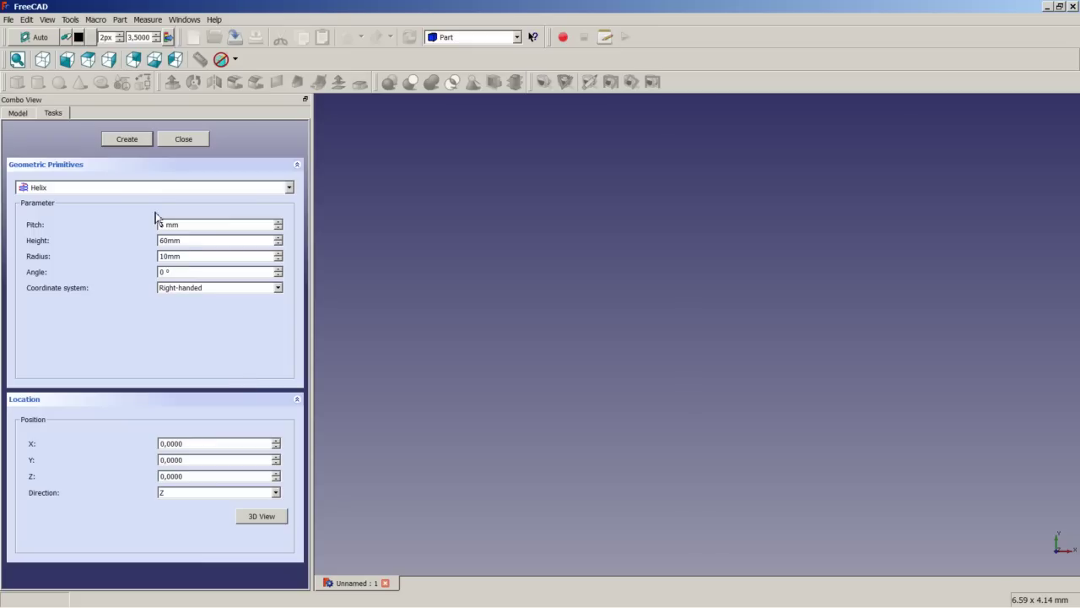
Create the helix, view it axonometrically and close the primitives panel
left_click(134, 140)
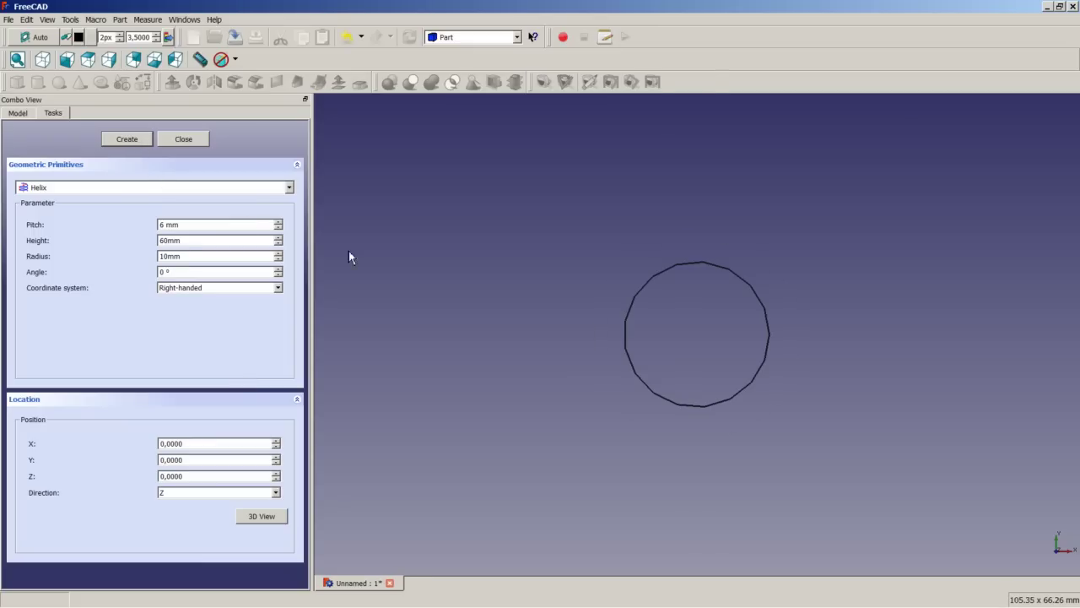
left_click(43, 60)
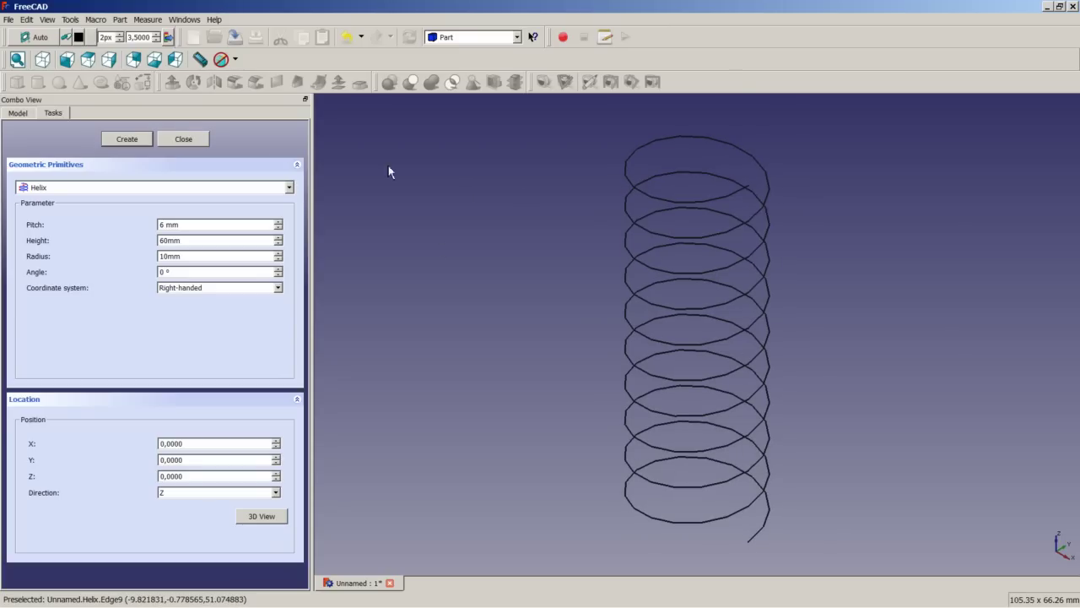
left_click(183, 139)
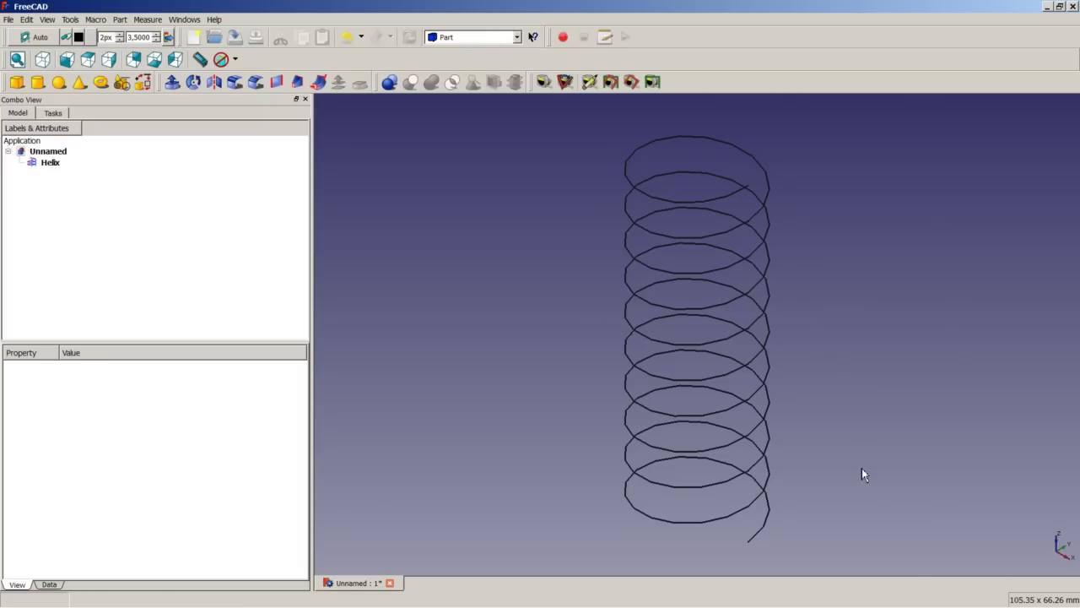
Switch to the Sketcher workbench and create a new sketch on the XZ-Plane
left_click(517, 39)
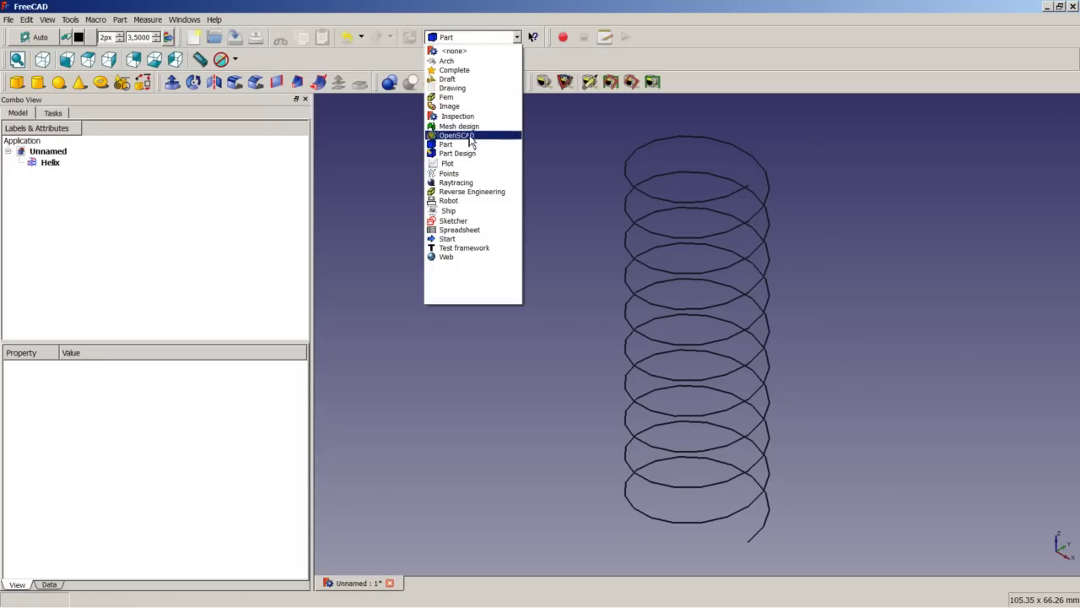
left_click(468, 221)
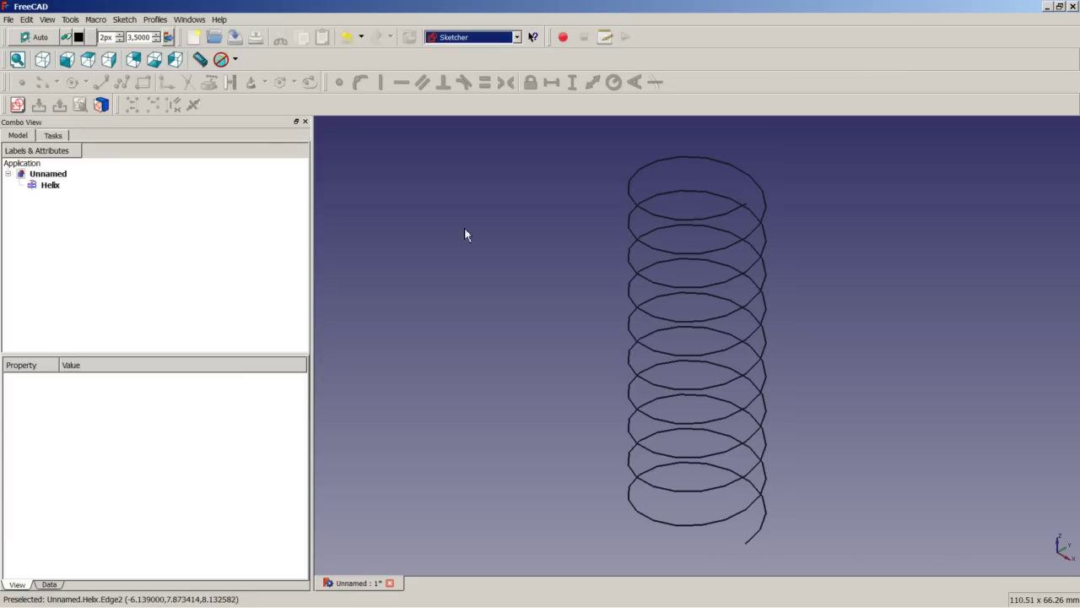
left_click(18, 105)
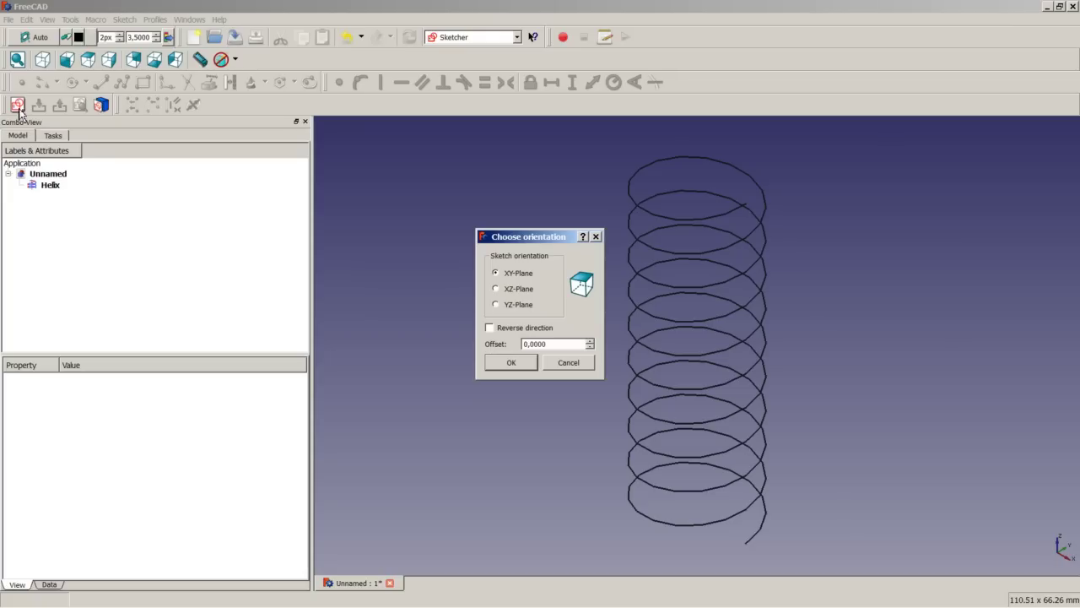
left_click(511, 289)
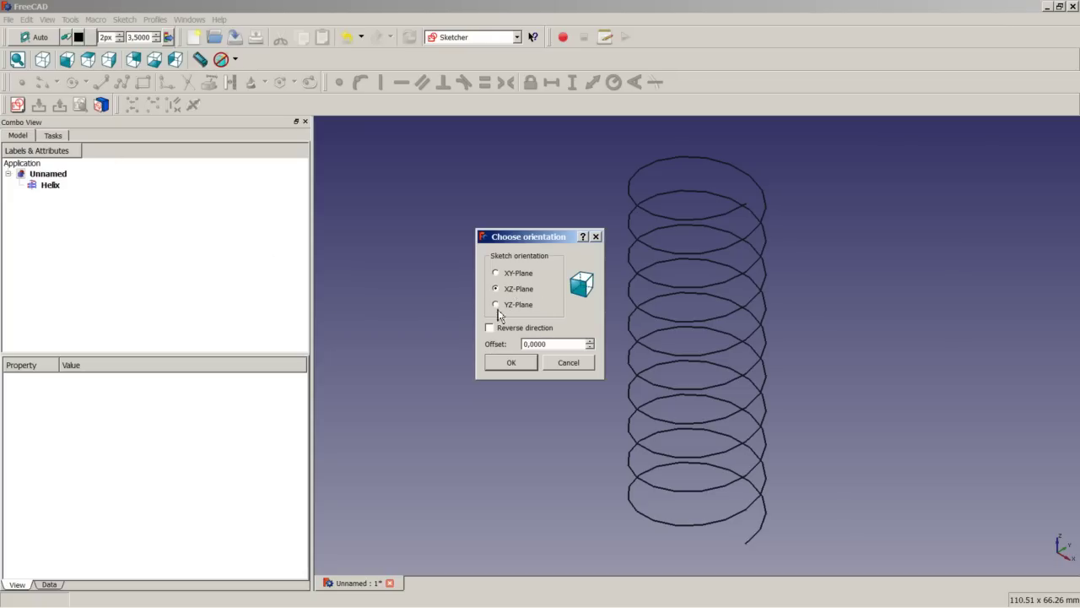
Draw a circle centred at the helix's lower end in the XZ sketch
left_click(516, 368)
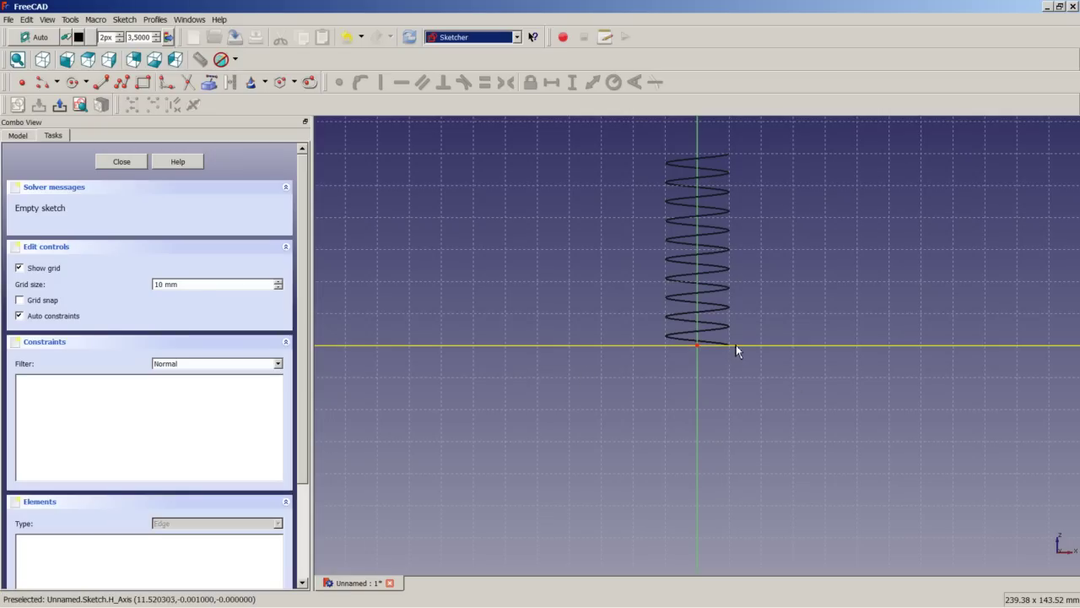
scroll(731, 344, "up", 2)
scroll(728, 342, "up", 5)
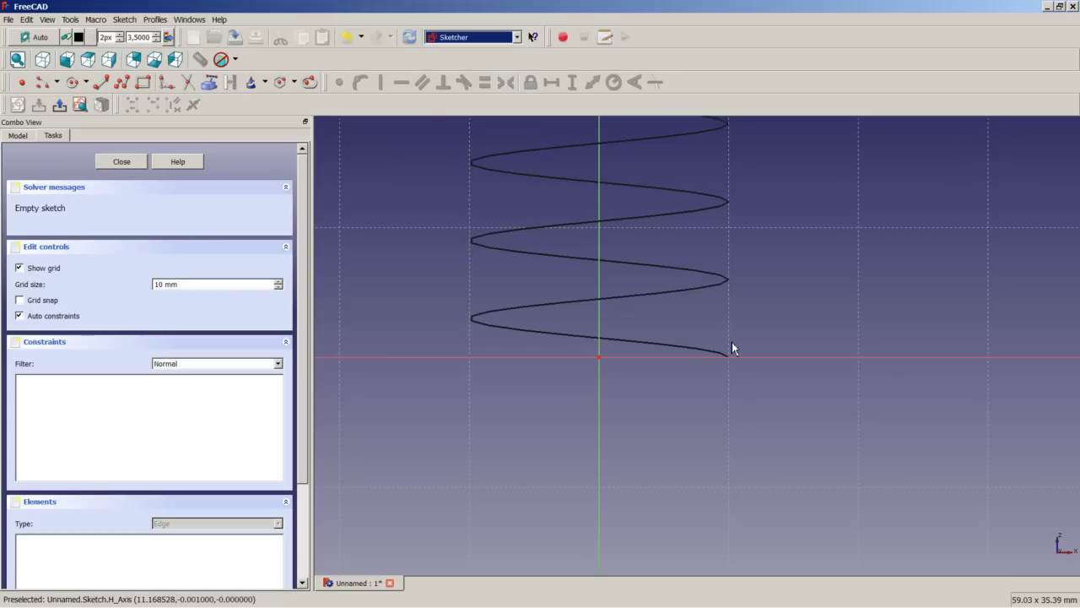
left_click(74, 83)
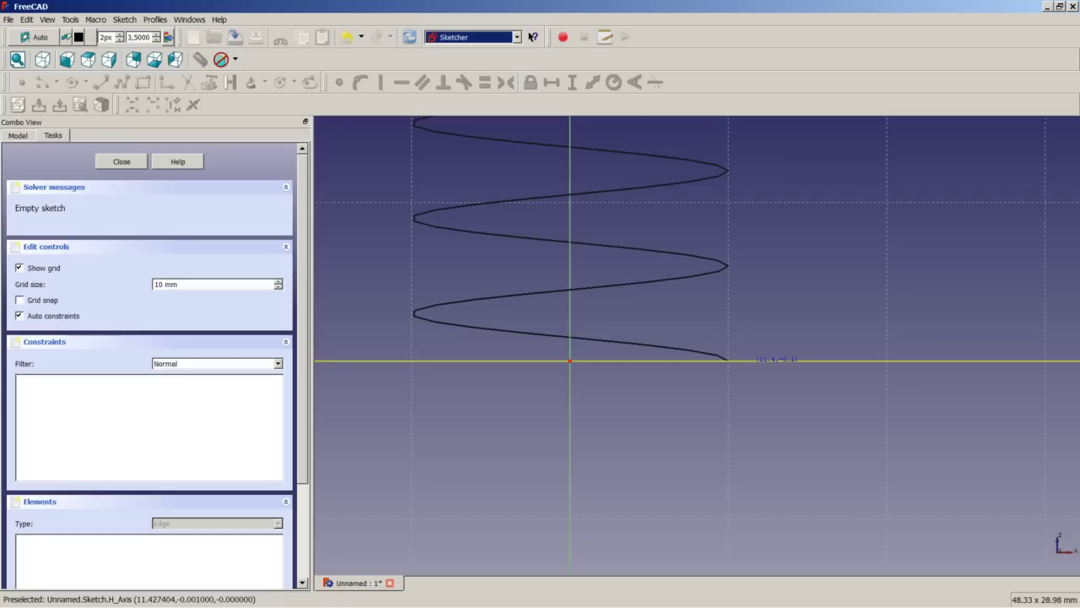
left_click(750, 362)
left_click(764, 338)
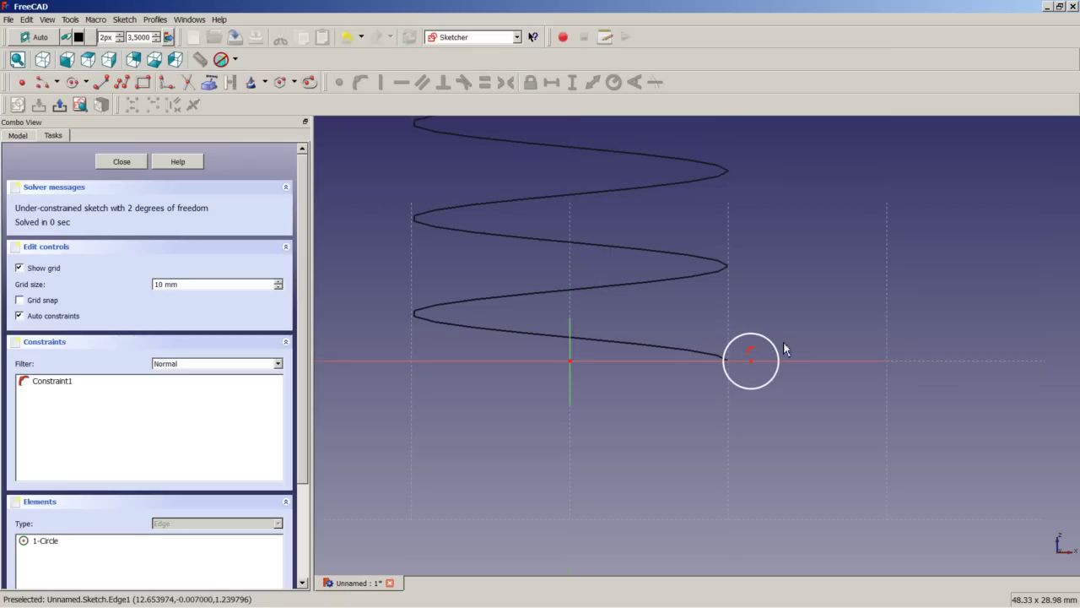
right_click(752, 363)
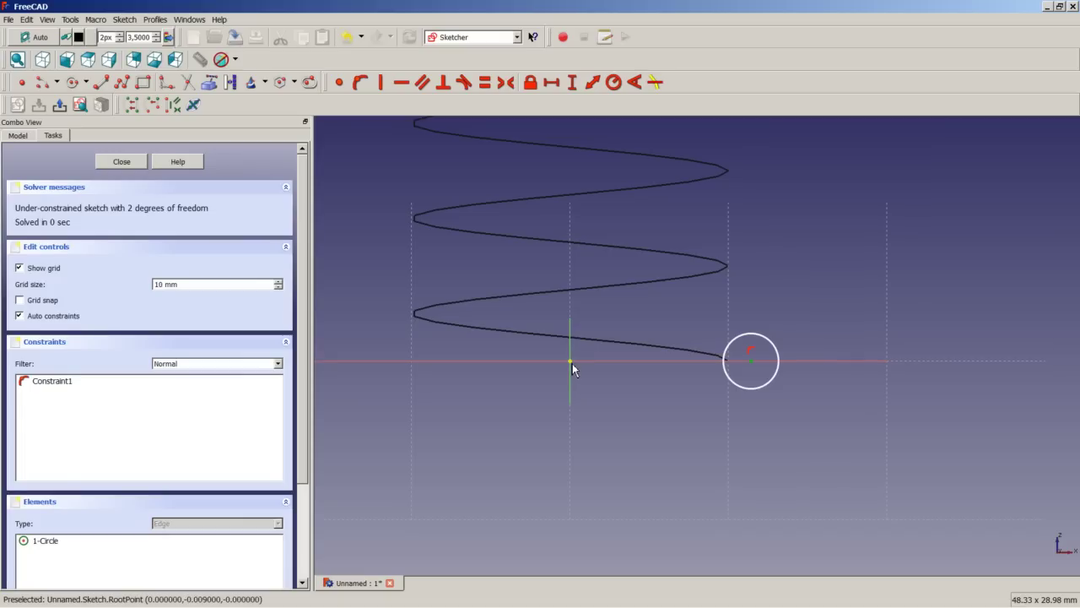
Constrain the circle centre 10 mm horizontally from the axis and its radius to 2 mm
left_click(551, 82)
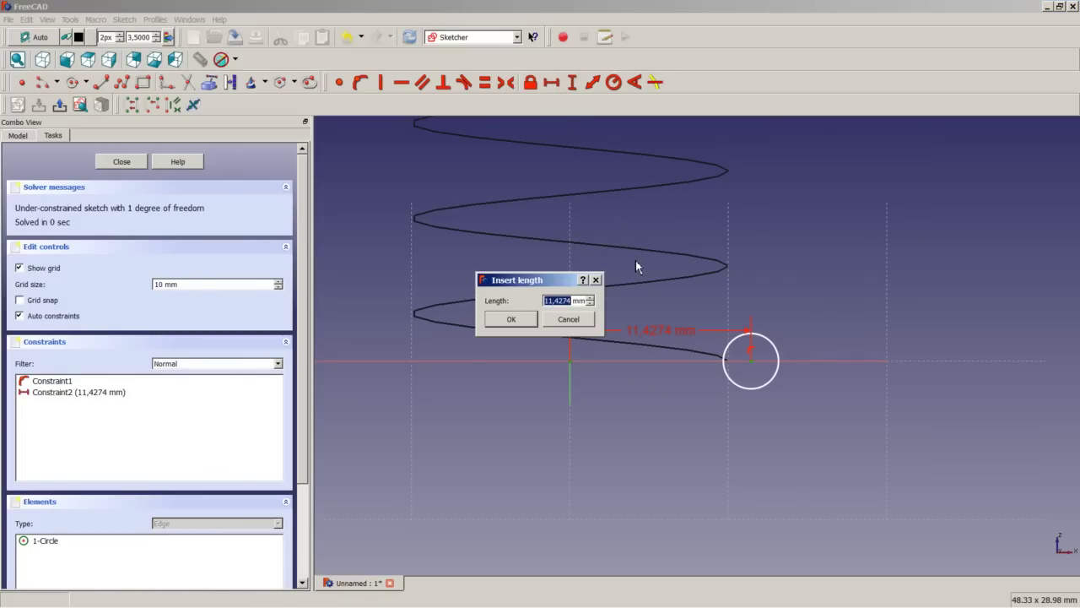
type("10")
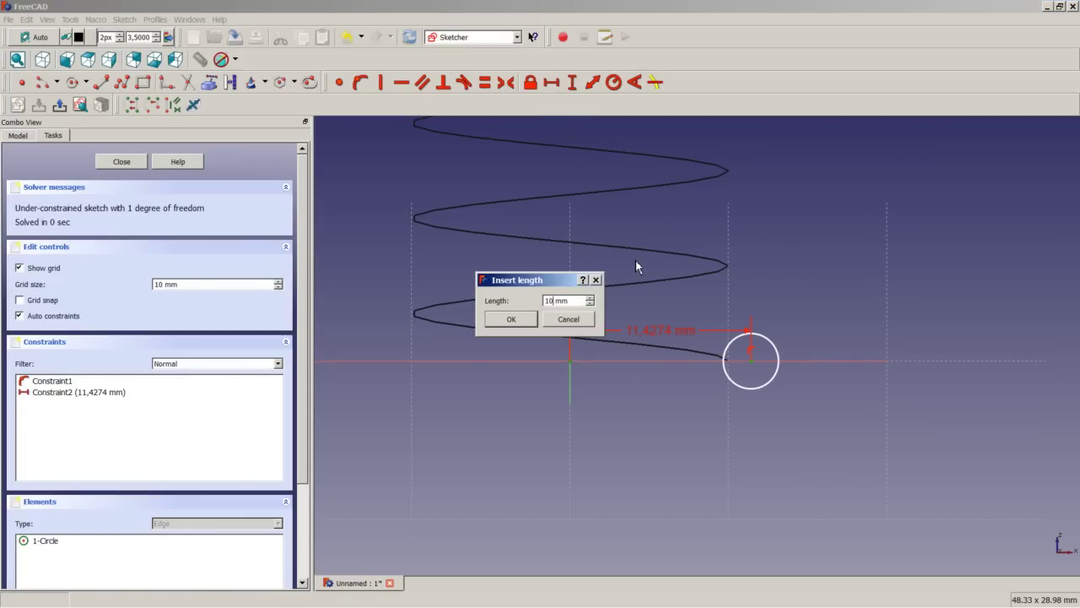
left_click(511, 320)
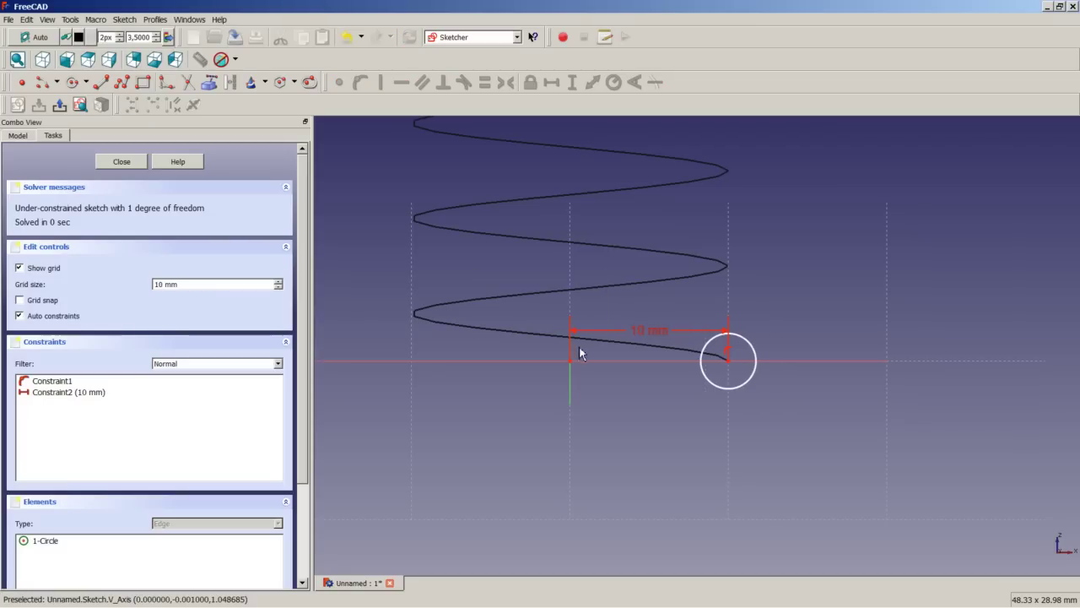
left_click(751, 379)
left_click(614, 82)
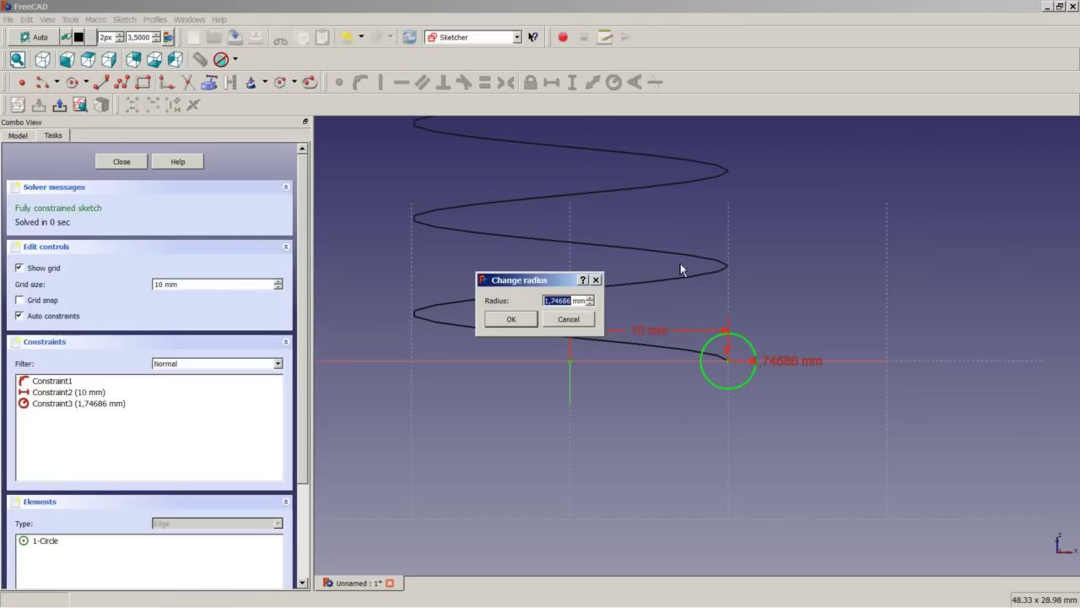
type("2")
key("Return")
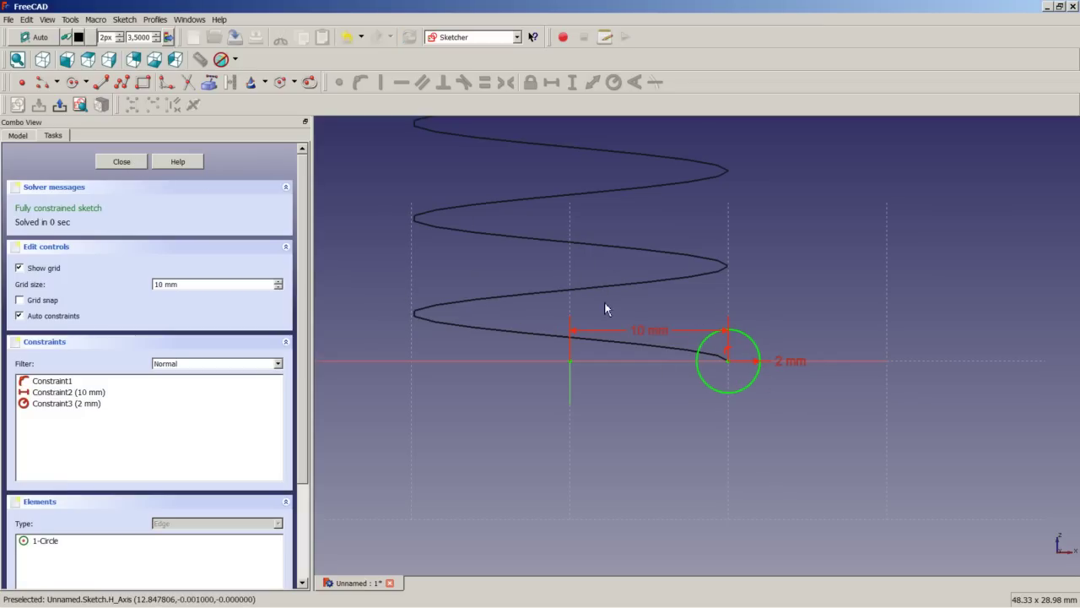
Finish the sketch, deselect everything and return to the Part workbench
left_click(129, 161)
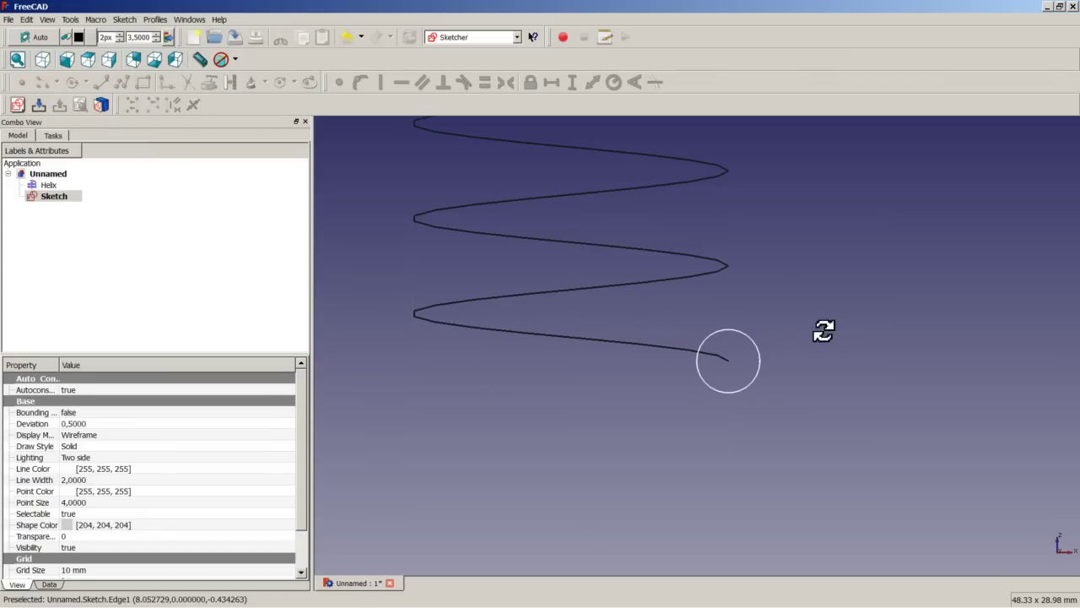
scroll(675, 224, "down", 9)
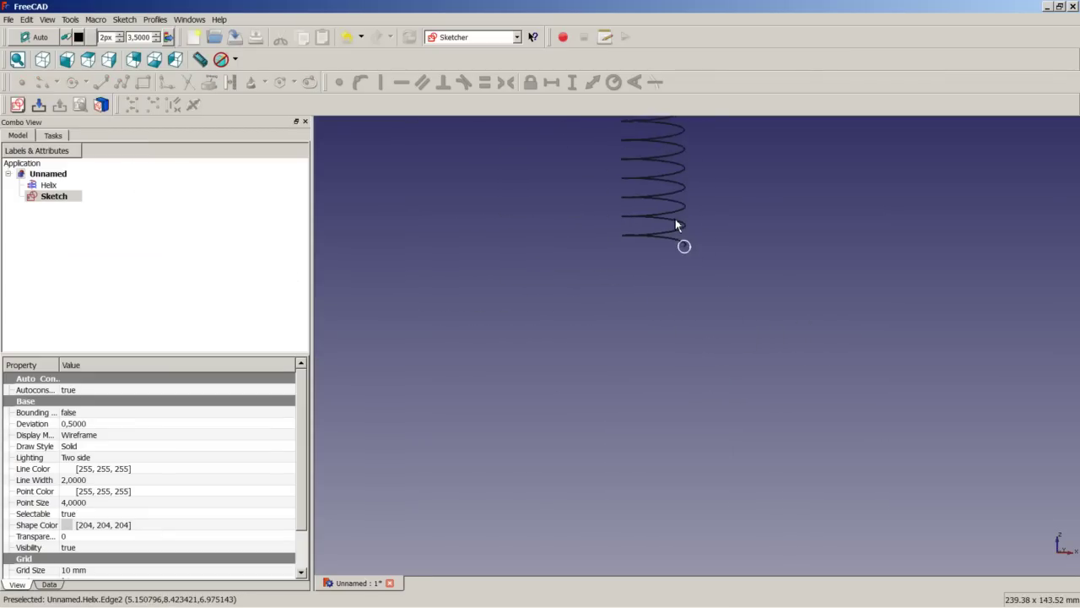
scroll(675, 221, "down", 4)
scroll(684, 152, "up", 6)
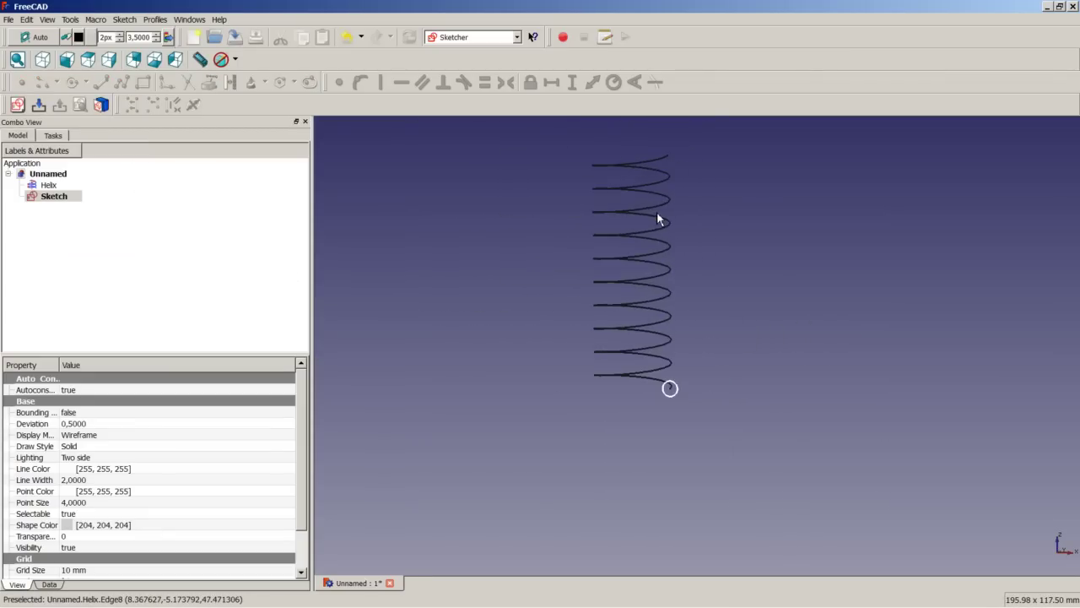
middle_click_drag(658, 214, 645, 240)
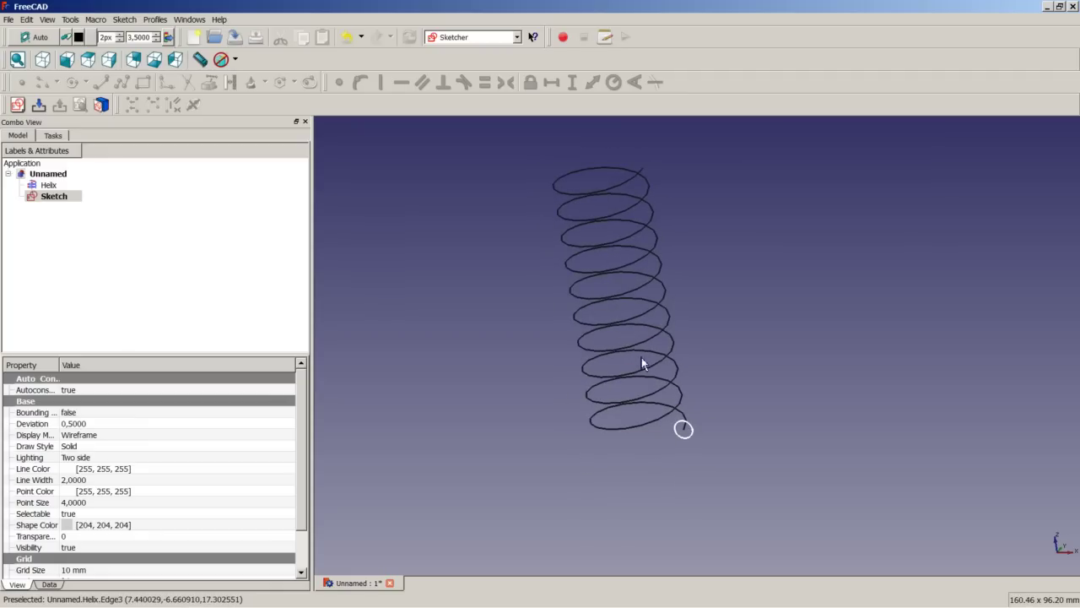
left_click(440, 267)
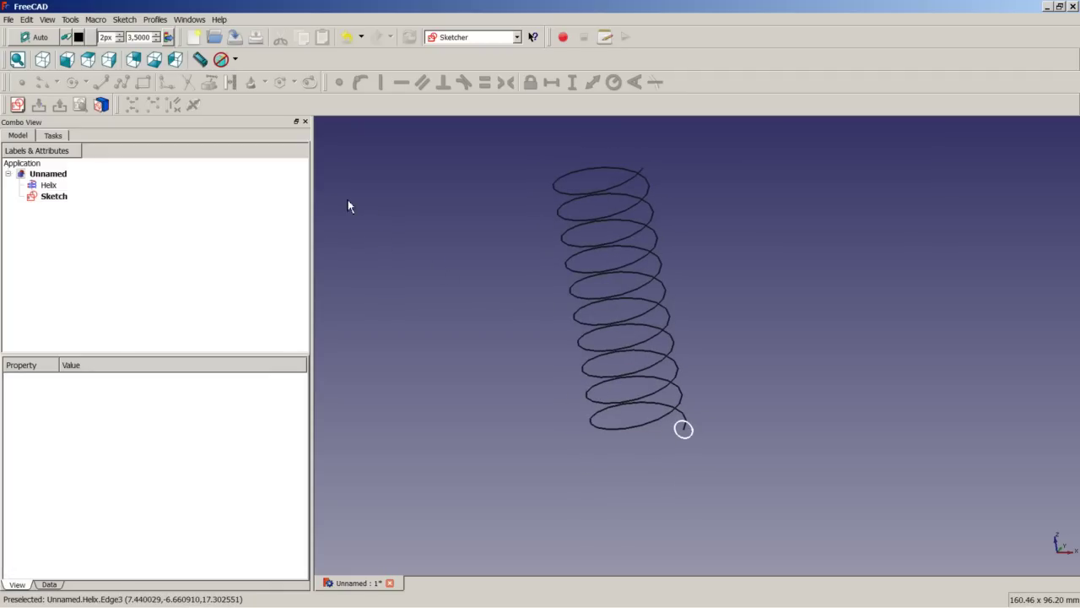
left_click(473, 37)
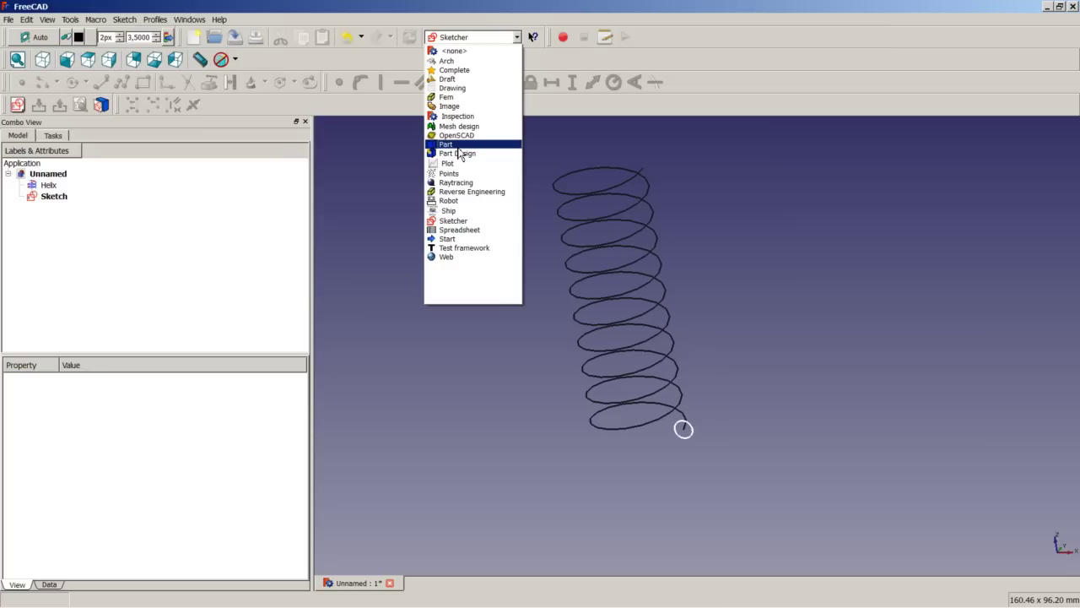
left_click(457, 147)
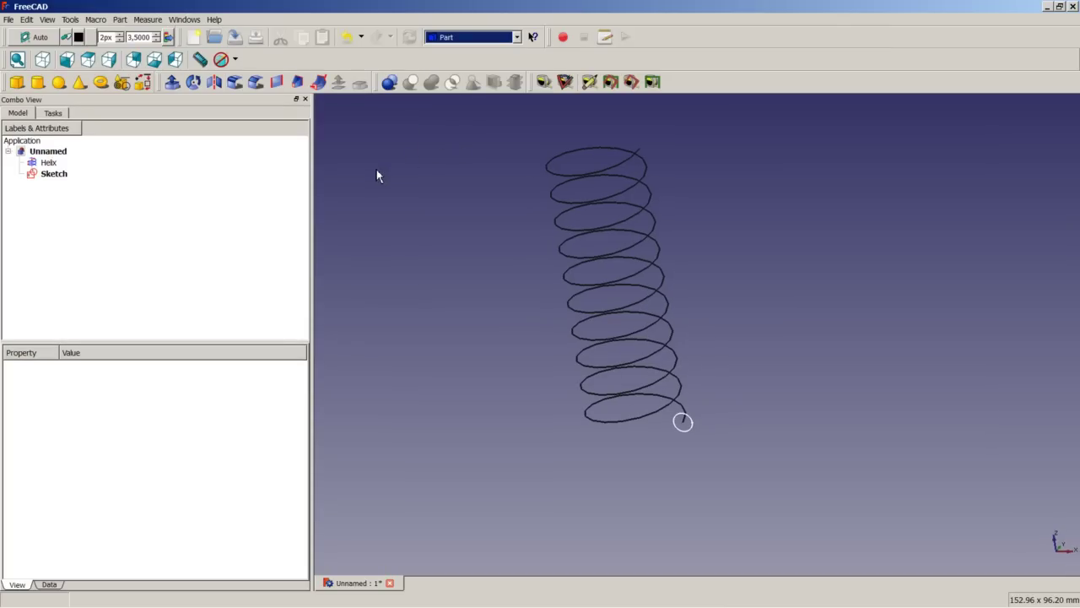
Start a Part Sweep and add the circle Sketch as its profile
left_click(319, 82)
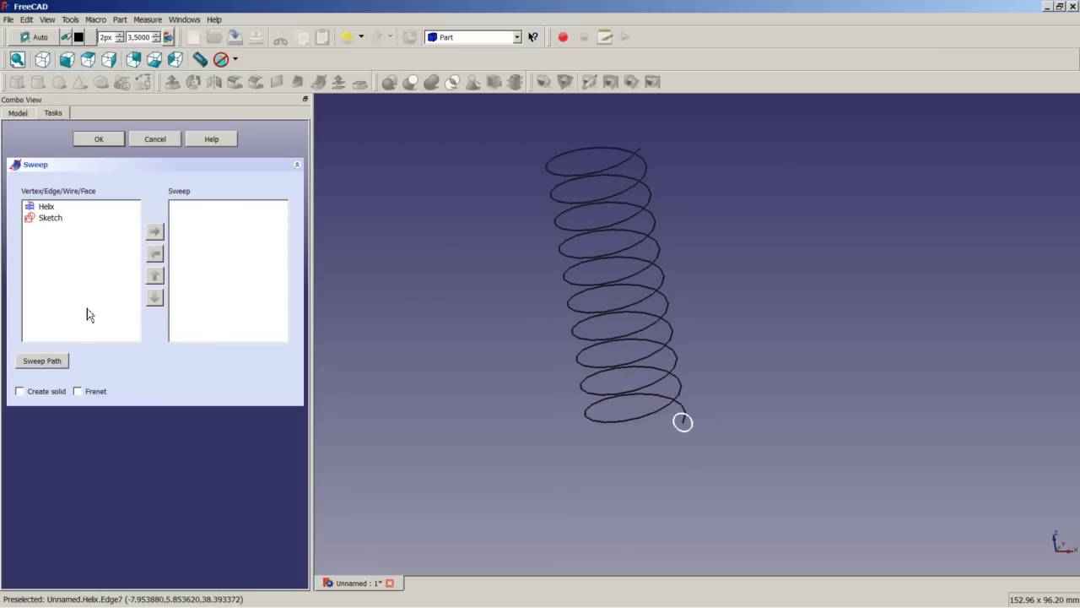
left_click(52, 218)
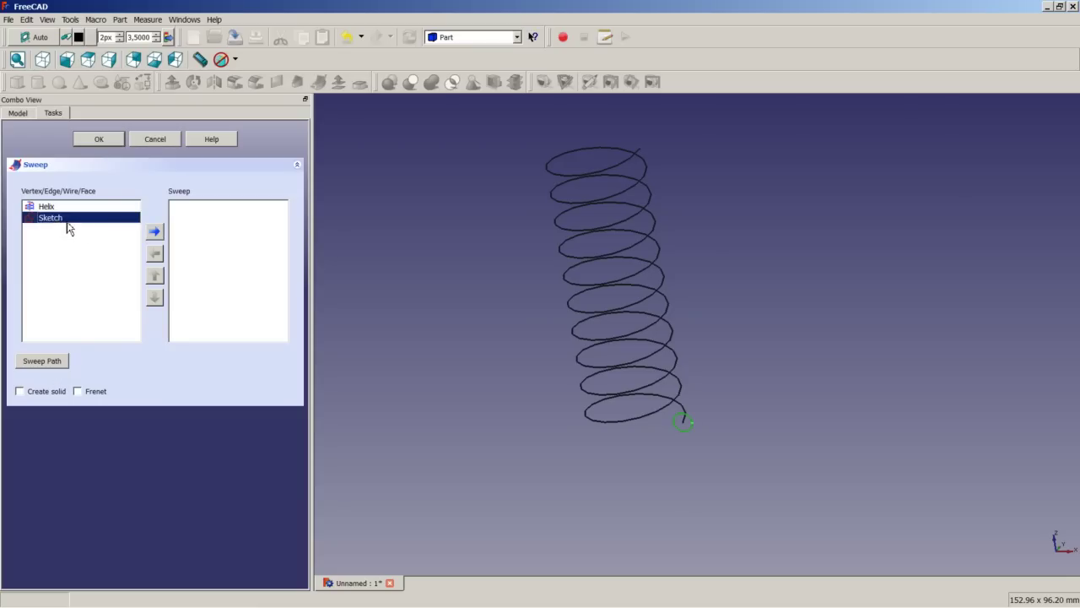
left_click(156, 231)
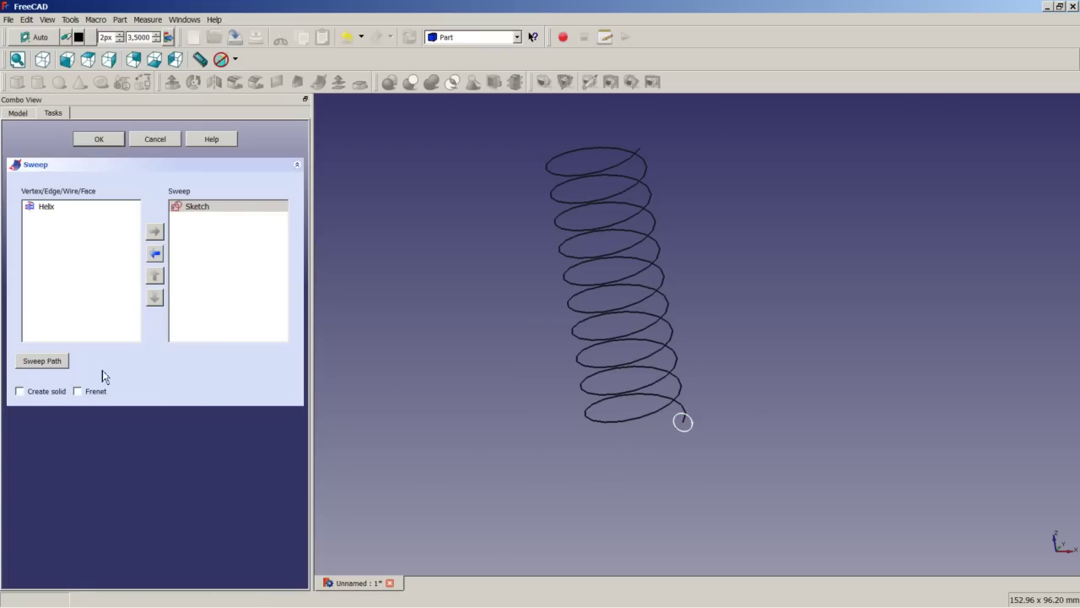
Select all ten helix coils as the sweep path
left_click(57, 362)
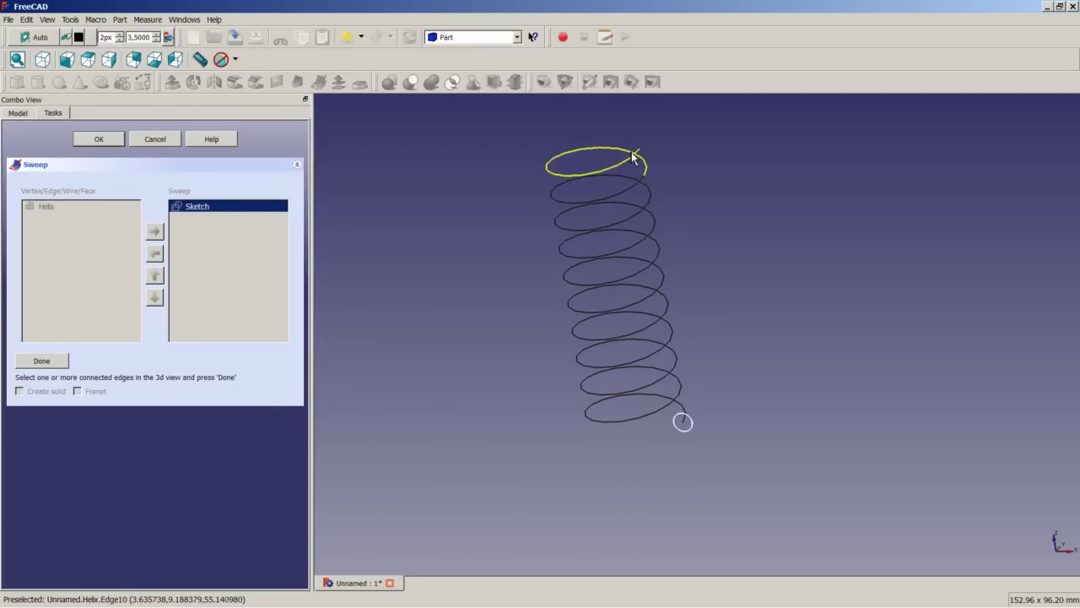
left_click(682, 402)
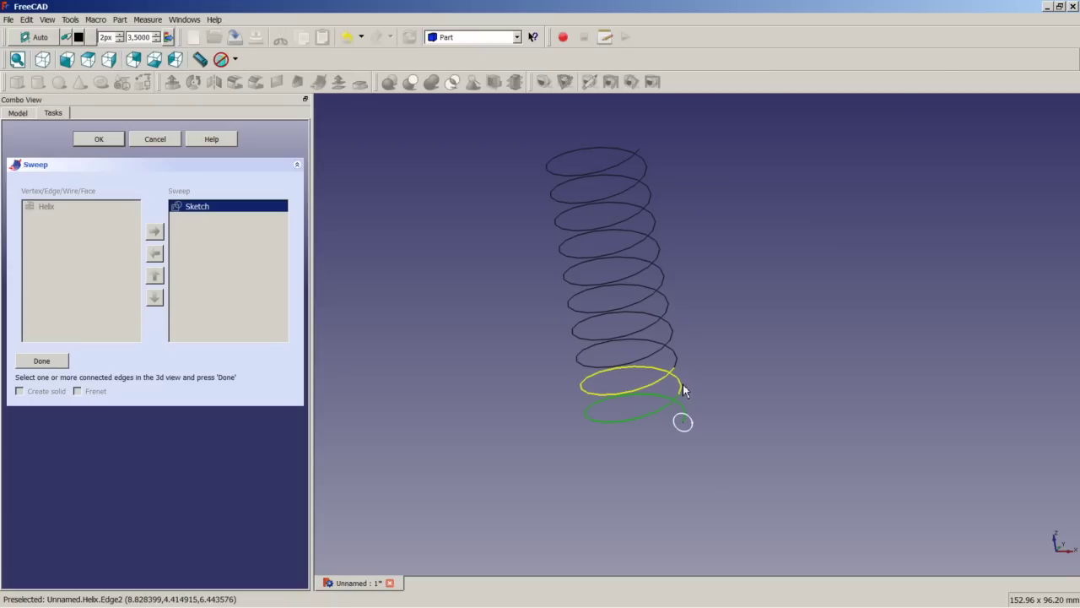
left_click(680, 384, "ctrl")
left_click(678, 356, "ctrl")
left_click(674, 334, "ctrl")
left_click(667, 307, "ctrl")
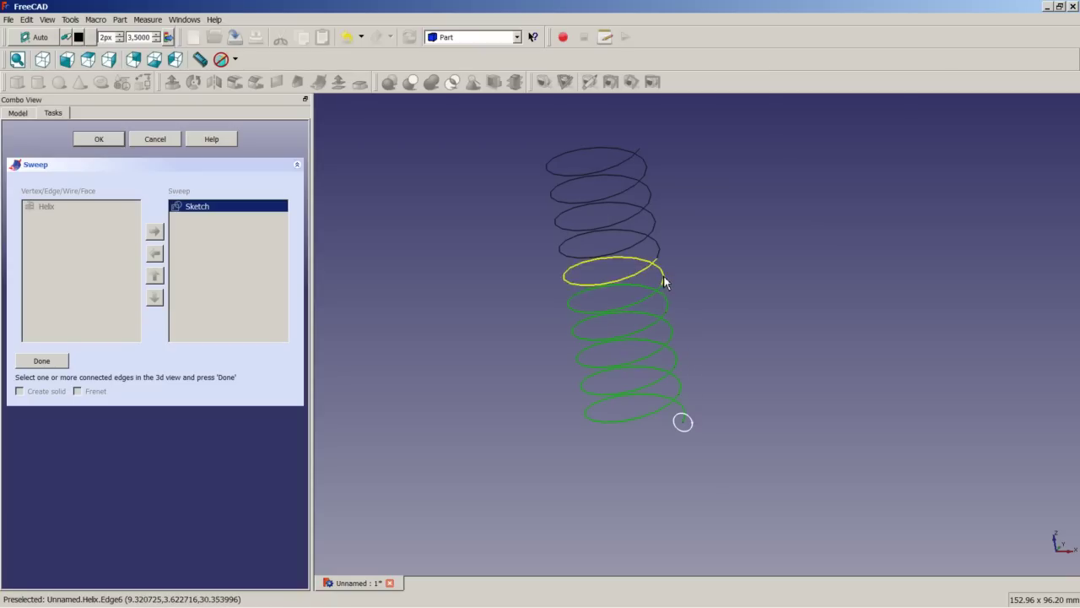
left_click(664, 285, "ctrl")
left_click(660, 249, "ctrl")
left_click(655, 219, "ctrl")
left_click(651, 200, "ctrl")
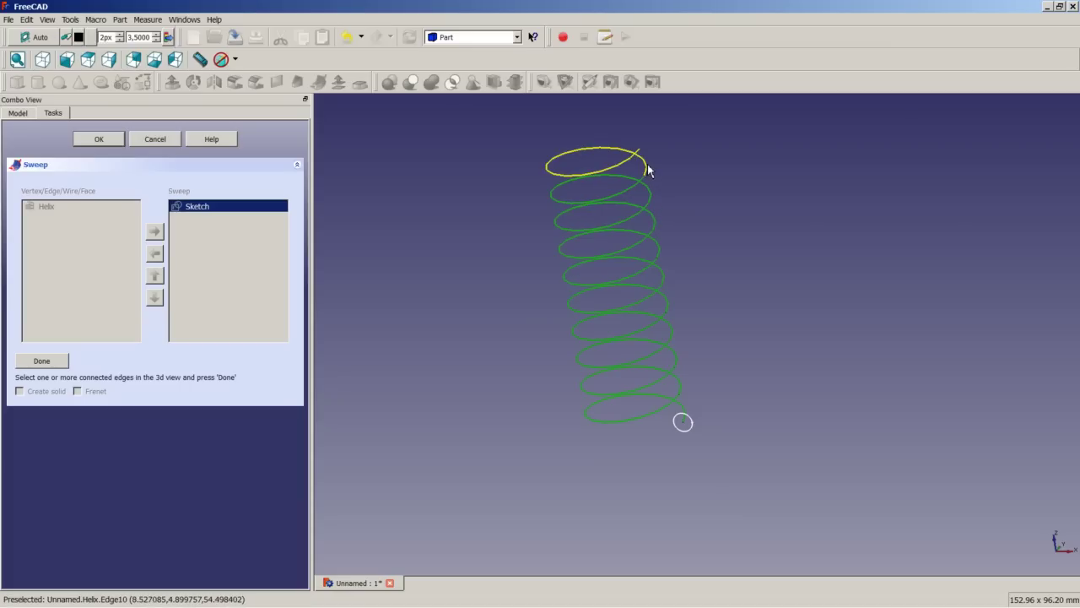
left_click(647, 168, "ctrl")
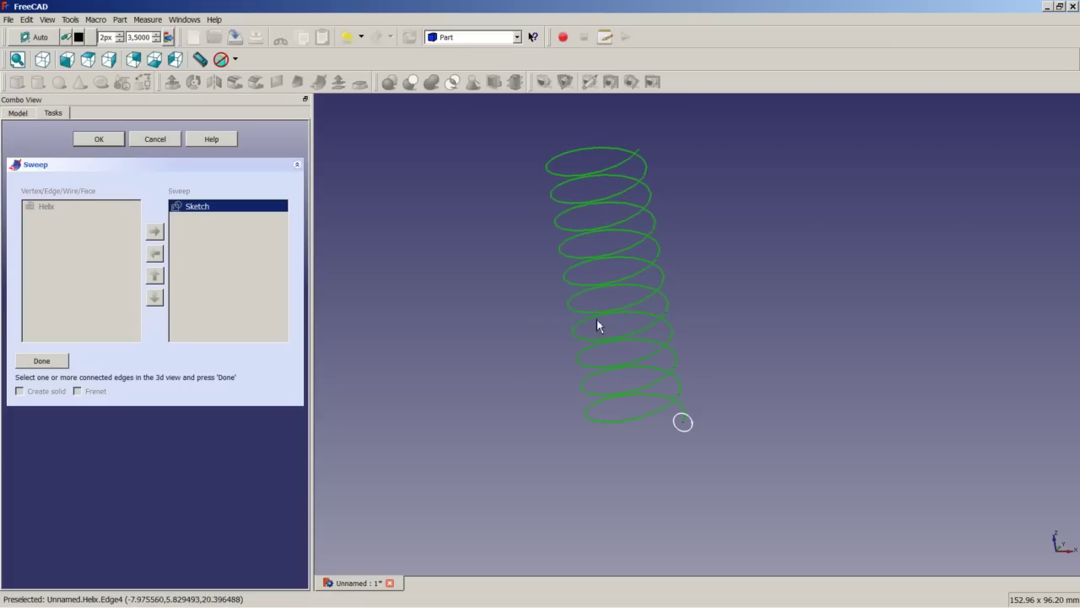
left_click(59, 362)
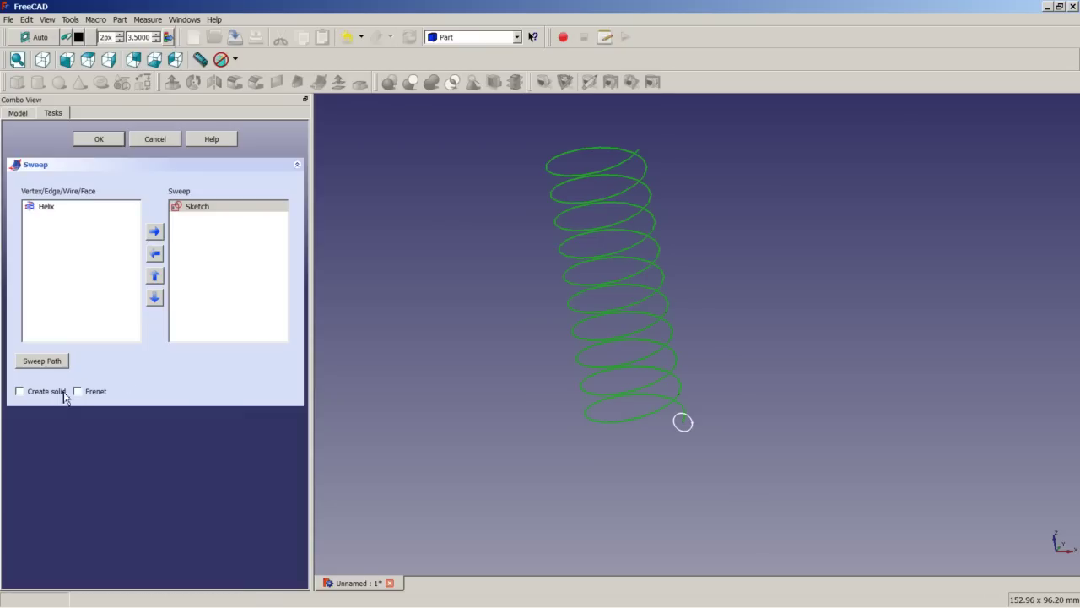
Enable Create solid and Frenet mode for the sweep
left_click(28, 394)
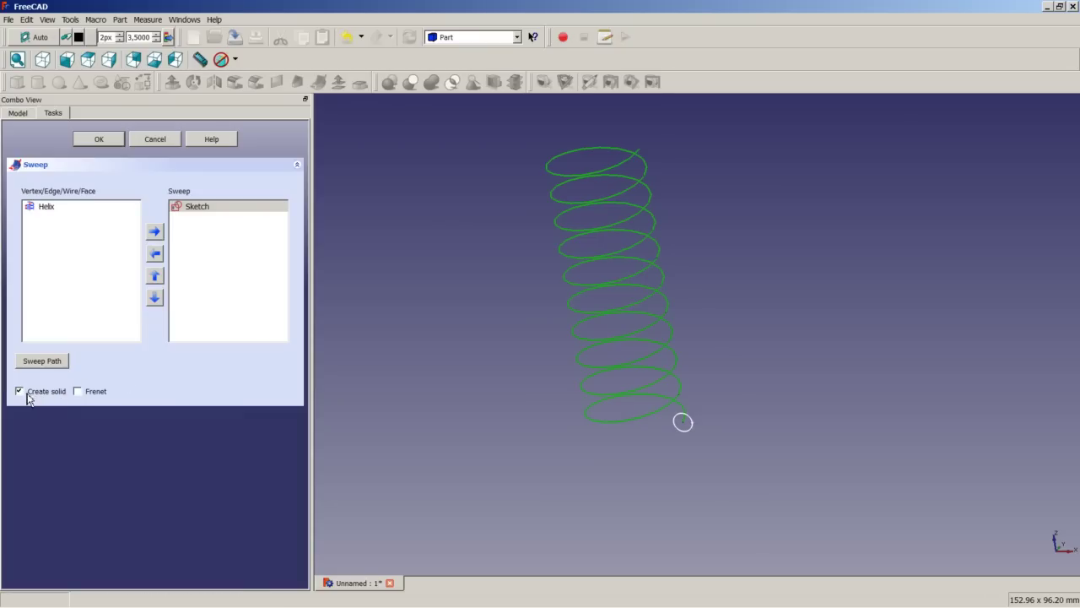
left_click(96, 395)
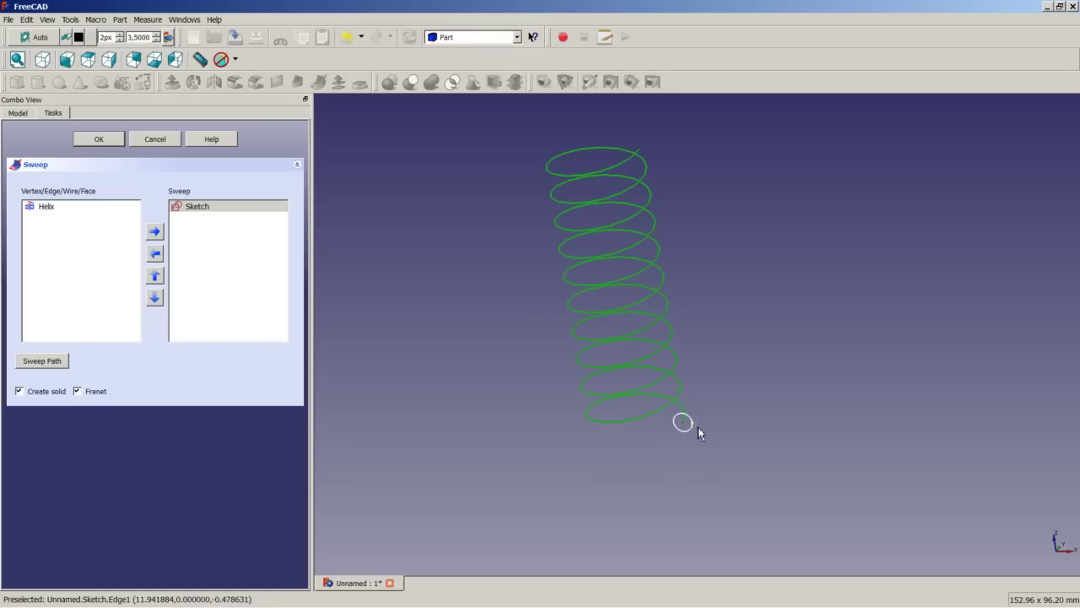
mouse_move(735, 425)
middle_mouse_down()
mouse_move(678, 441)
mouse_move(662, 434)
middle_mouse_up()
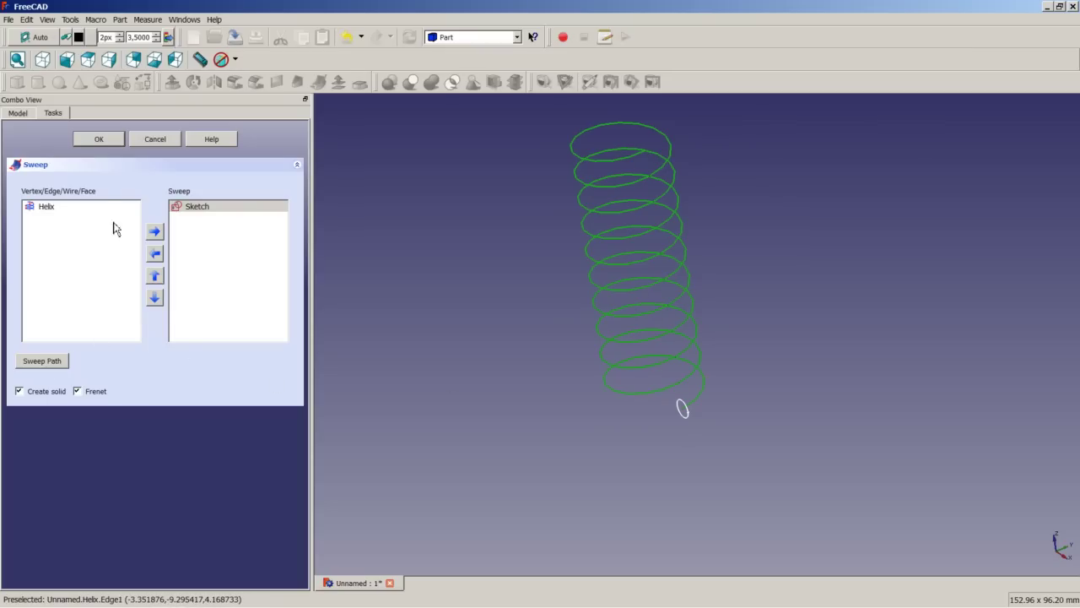
Create the swept spring and fit it in an isometric view
left_click(100, 139)
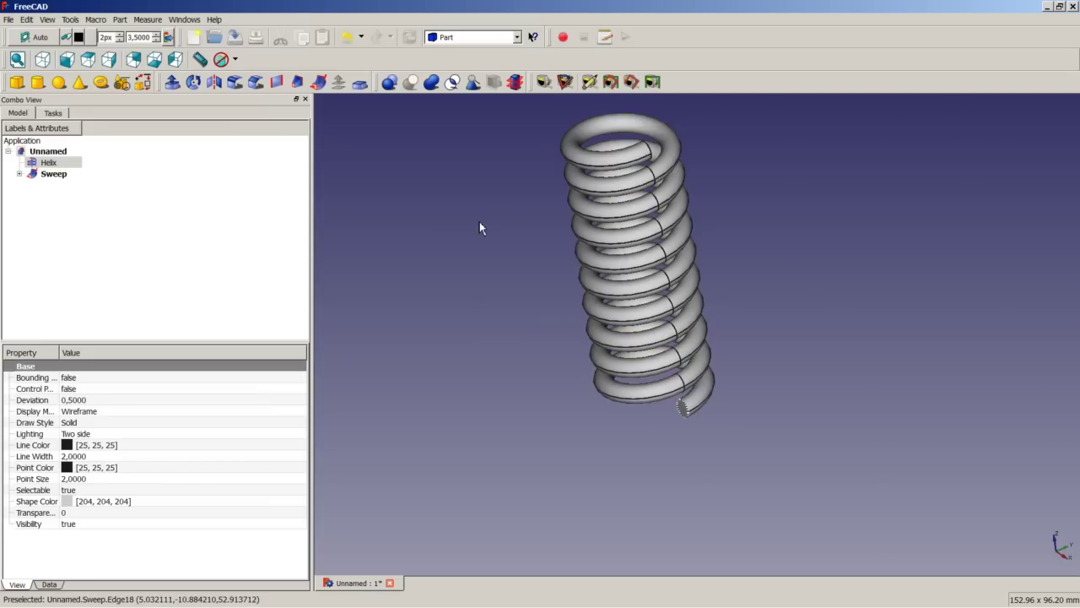
left_click(42, 59)
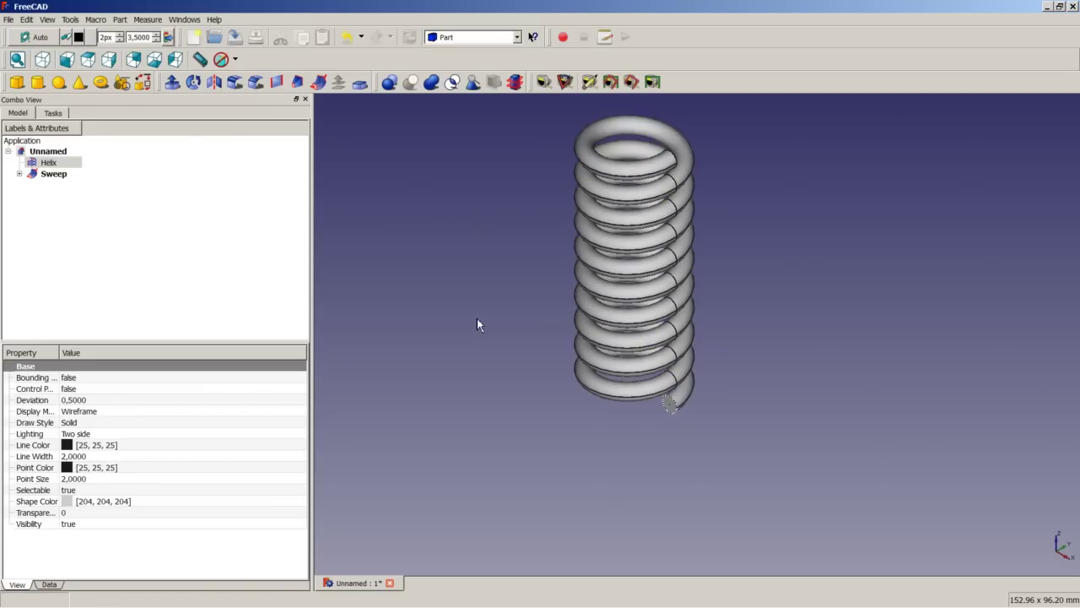
right_click(478, 320)
left_click(506, 329)
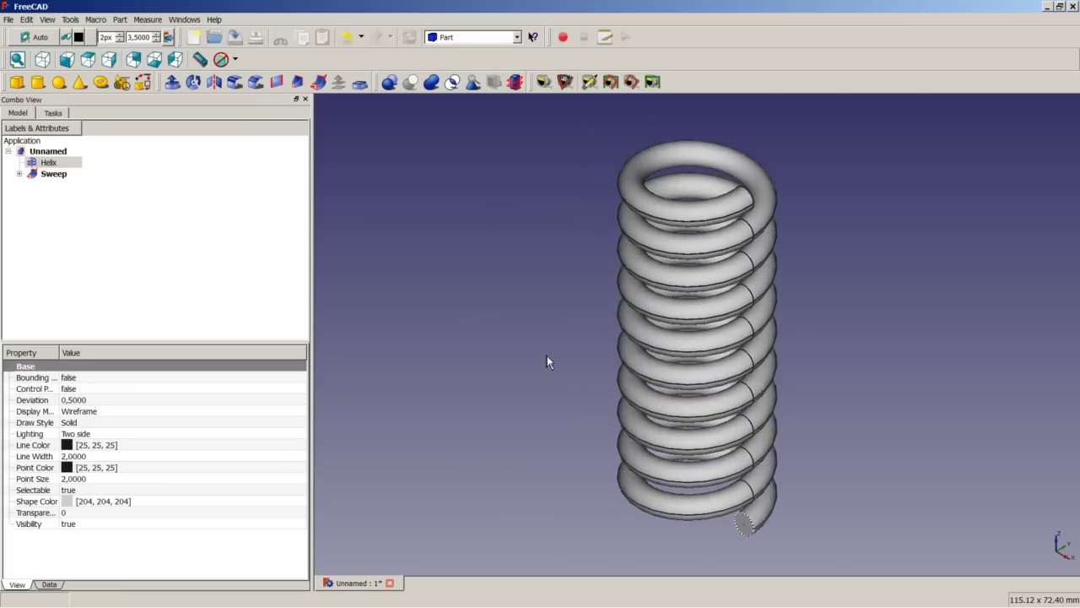
left_click(890, 506)
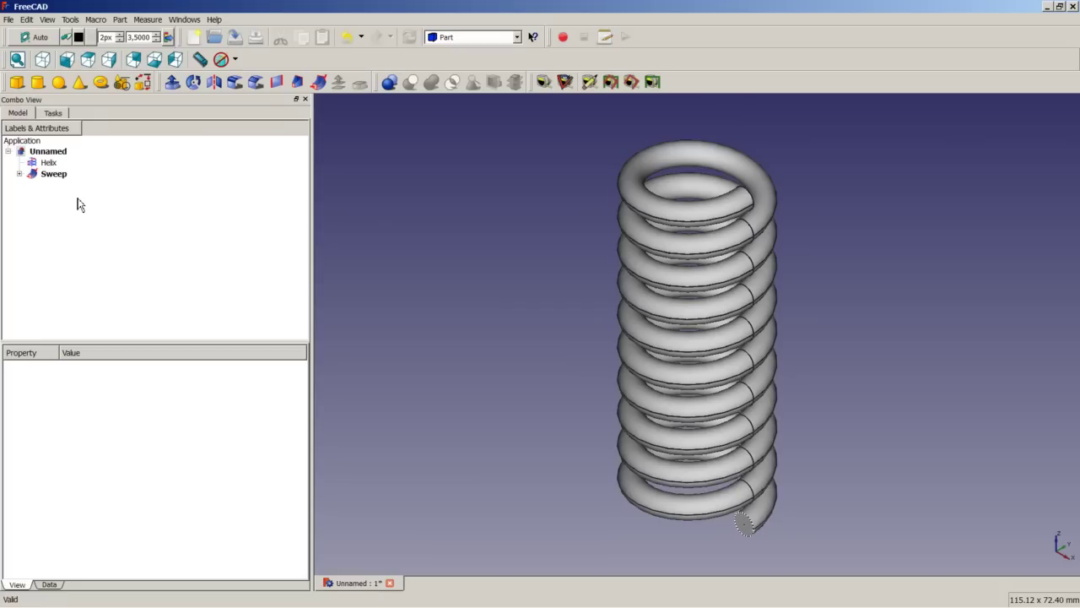
Hide the Sketch and Helix in the tree so only the Sweep shows
left_click(20, 174)
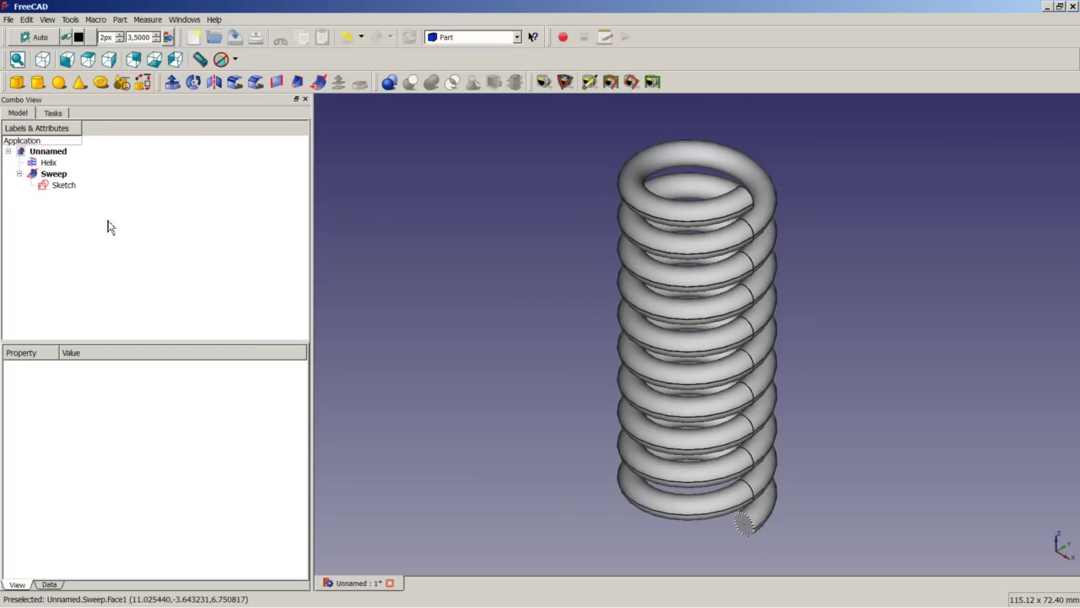
right_click(71, 192)
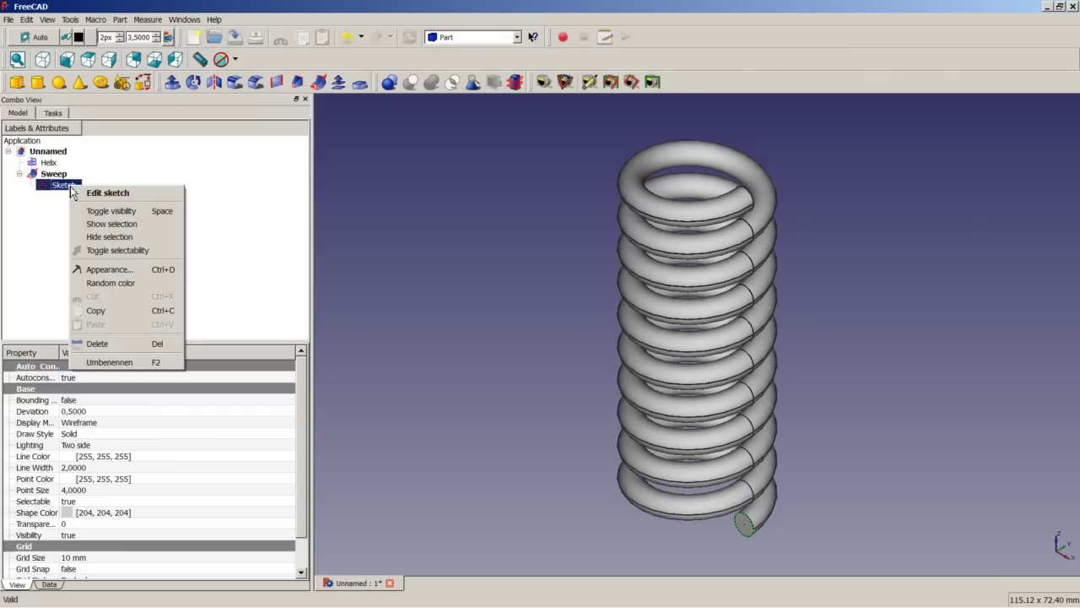
left_click(119, 218)
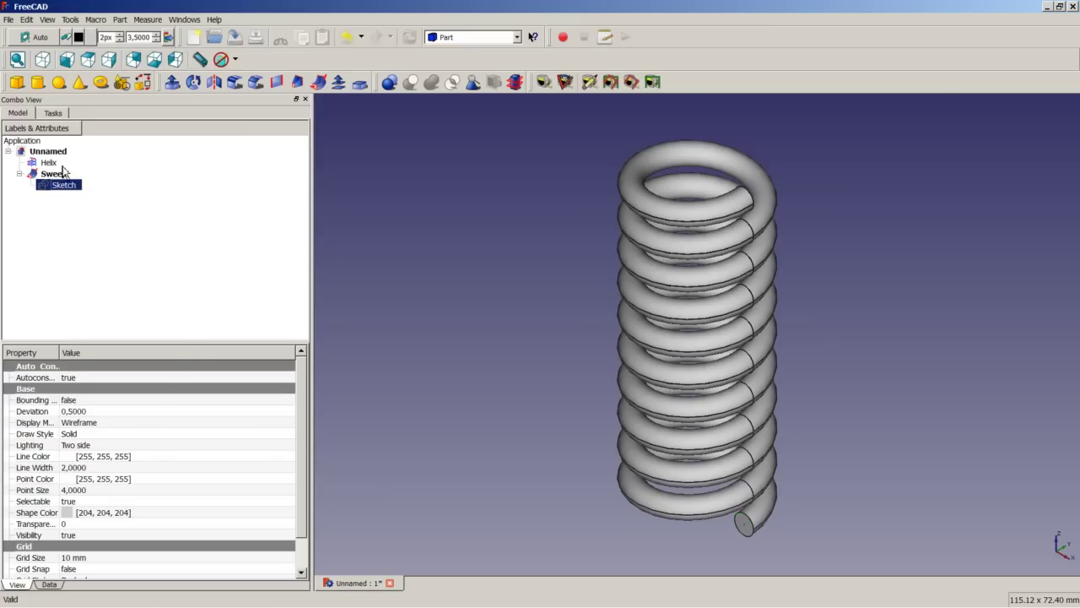
right_click(55, 168)
left_click(89, 201)
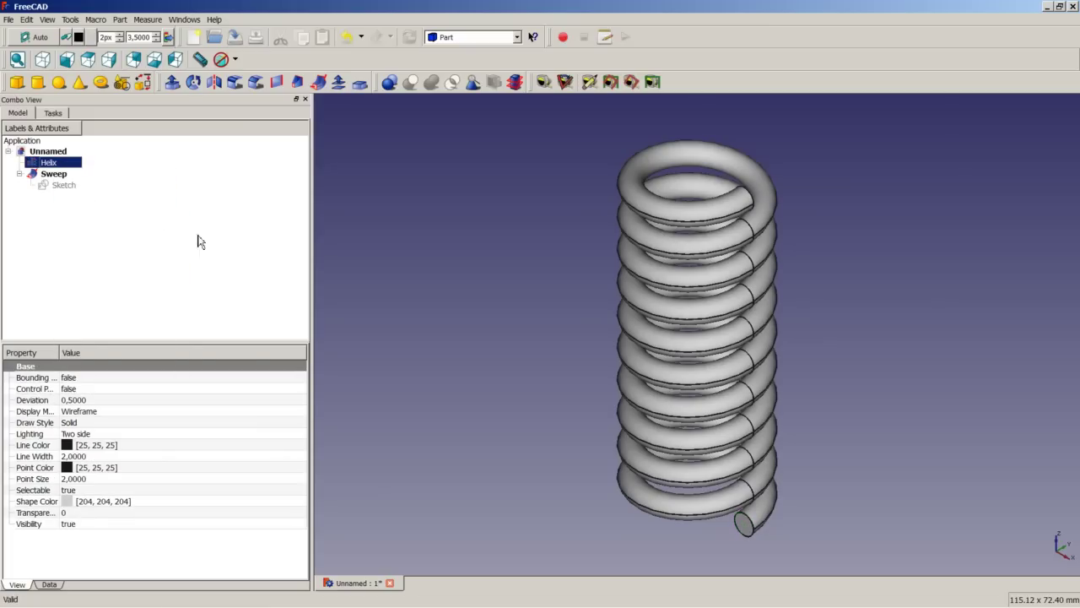
left_click(468, 385)
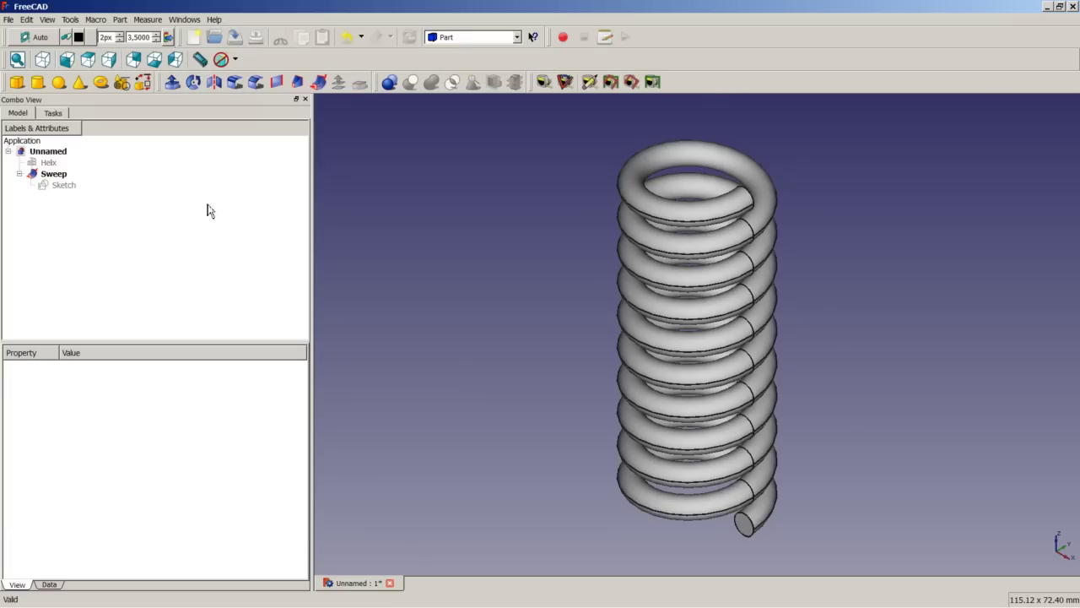
left_click(18, 174)
Add a box and set its Length and Width to 25 mm
left_click(17, 82)
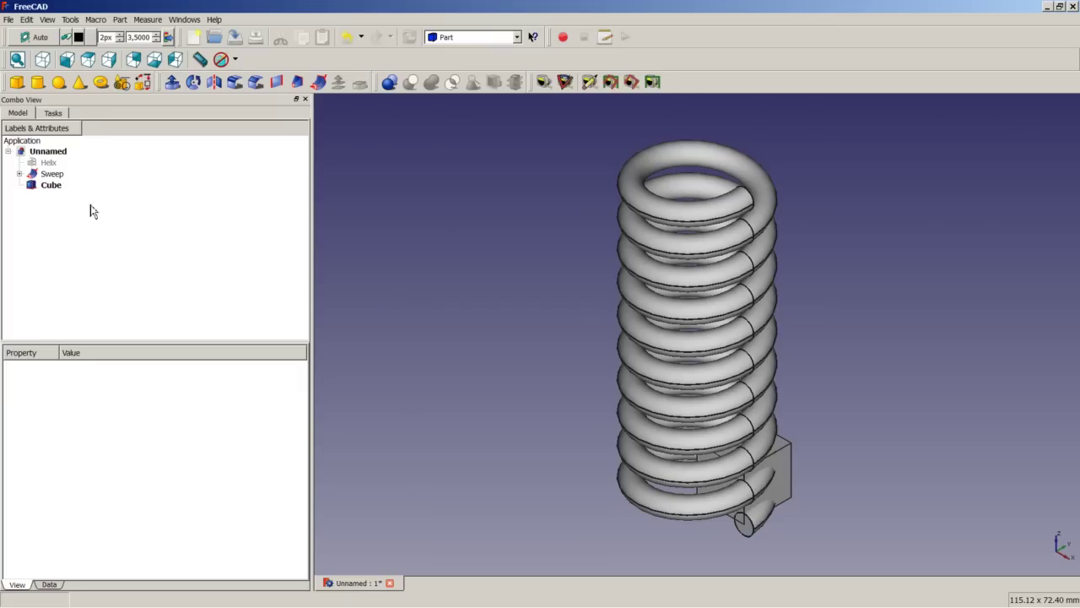
left_click(52, 186)
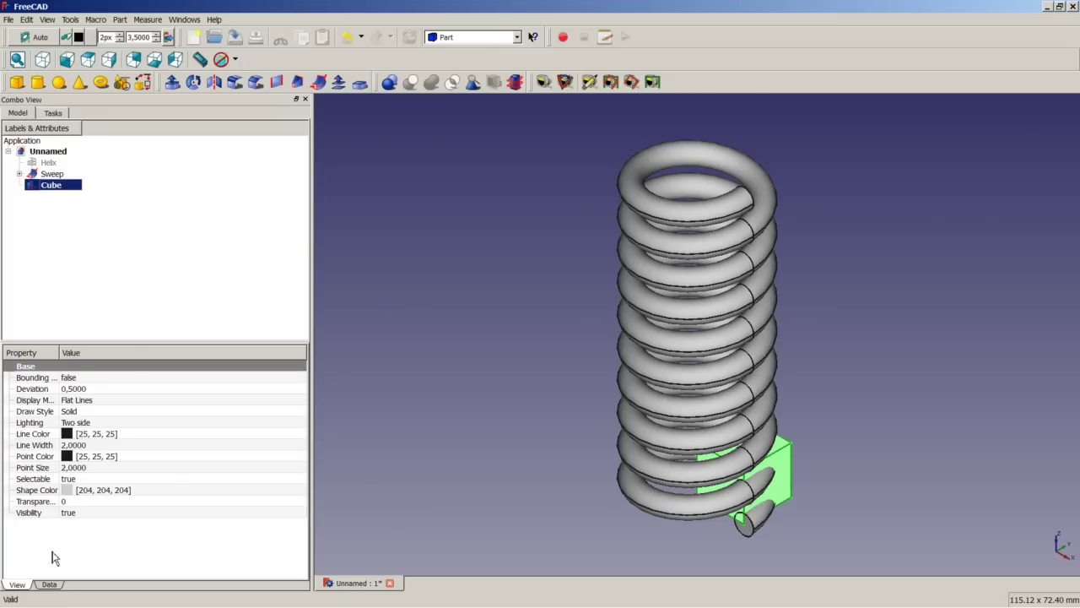
left_click(49, 584)
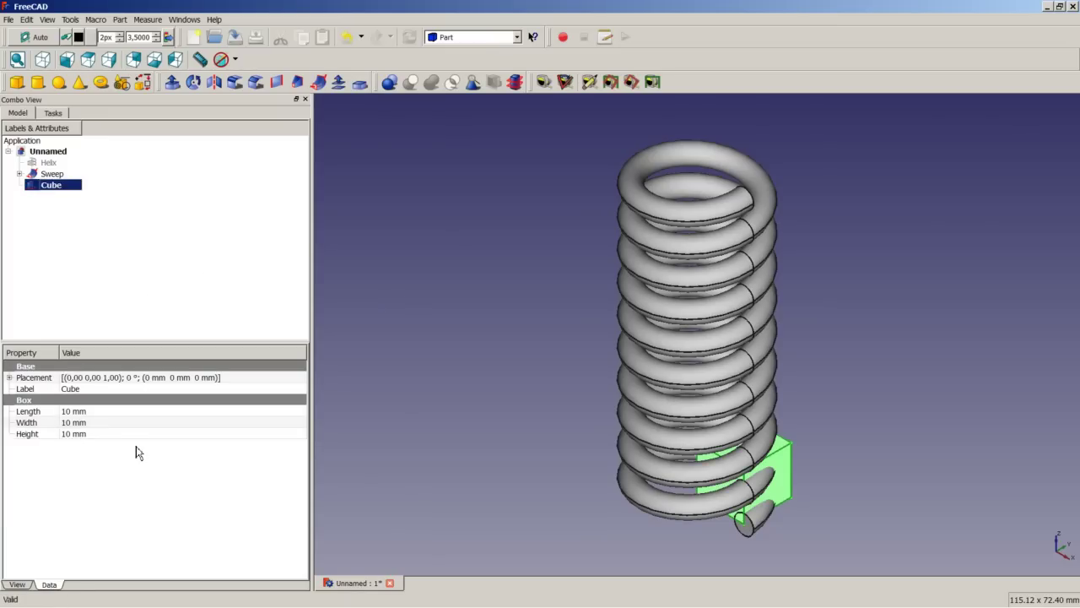
left_click(69, 411)
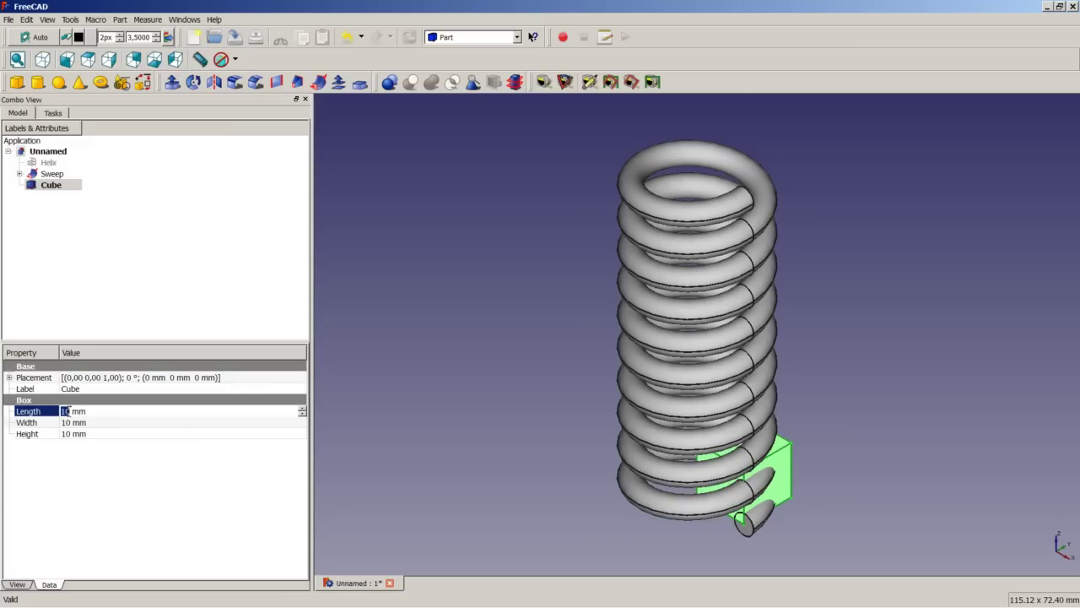
type("25")
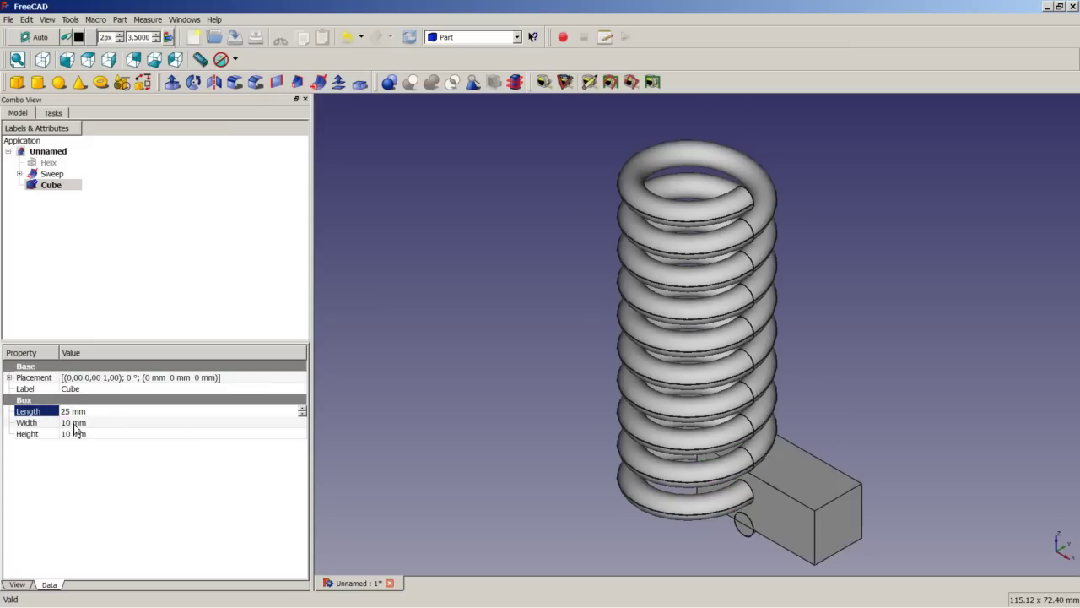
left_click(61, 424)
key("2")
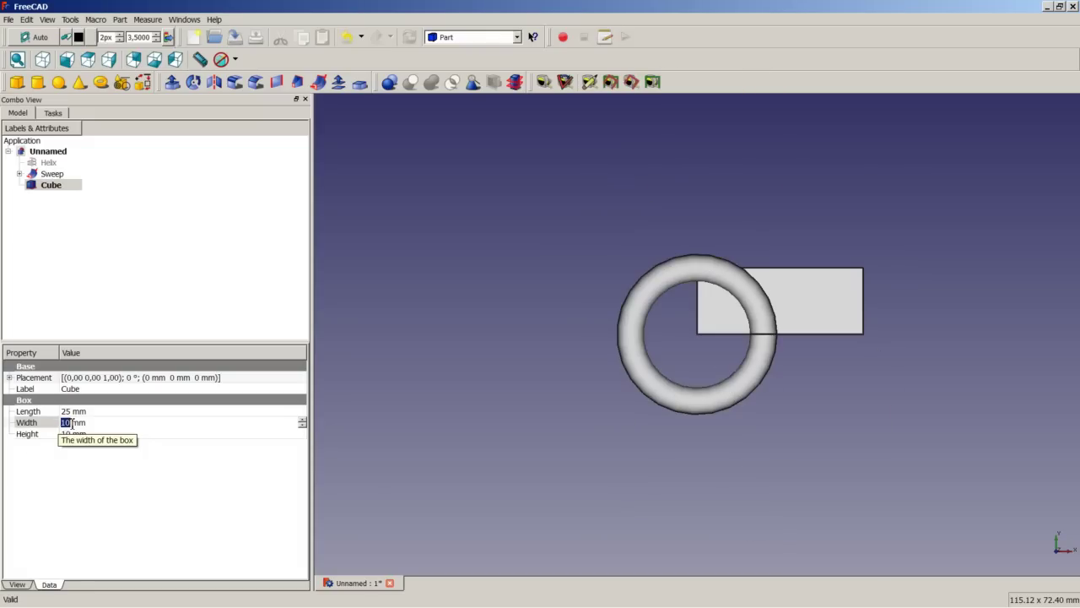
left_click(52, 424)
type("25")
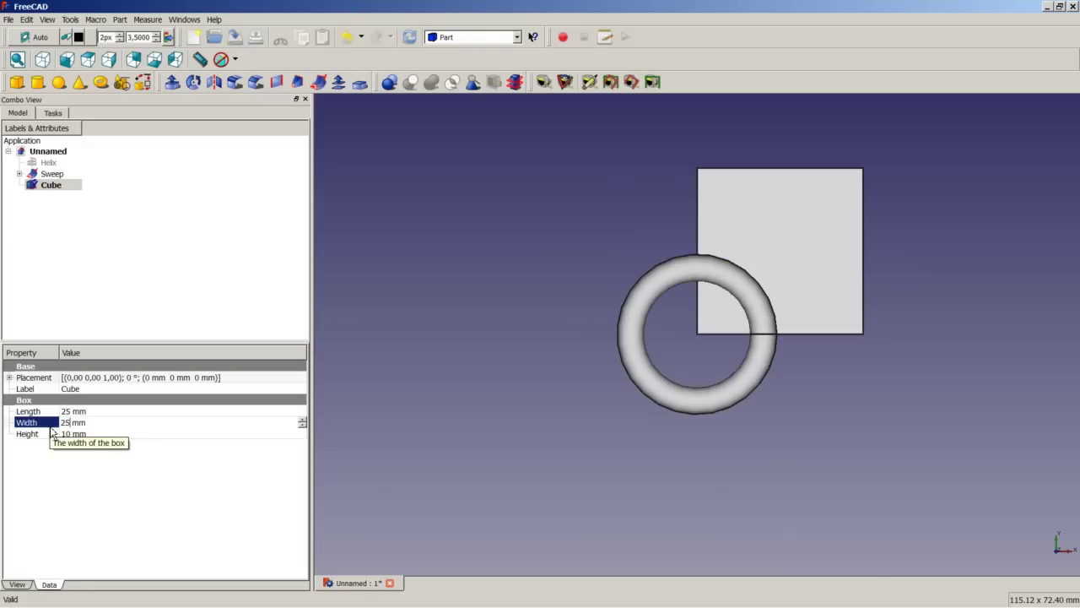
left_click(74, 433)
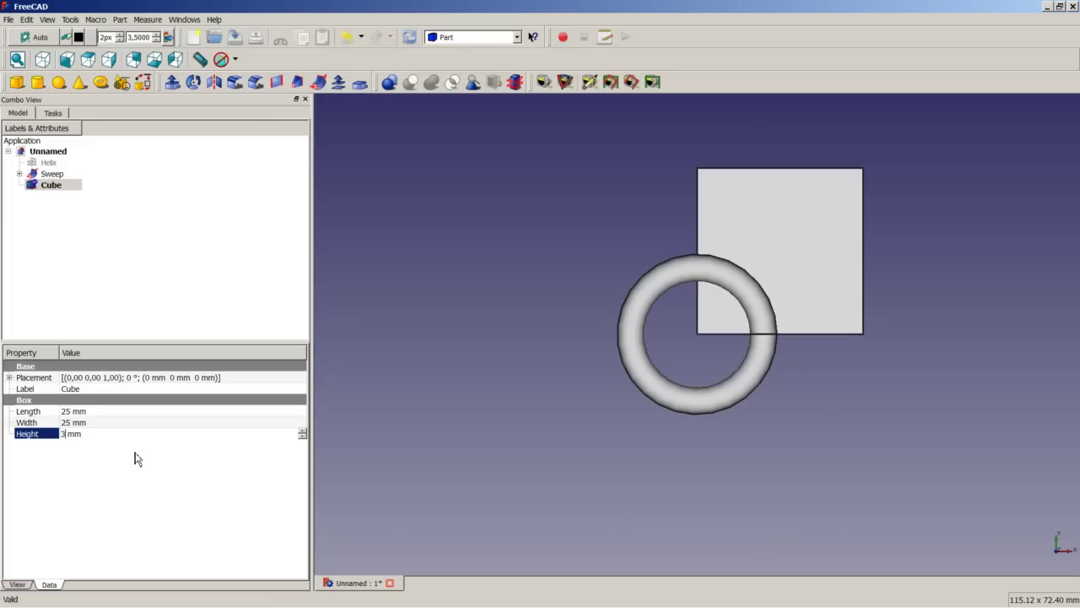
Give the box a 3 mm Height and show the model in isometric view
left_click(412, 377)
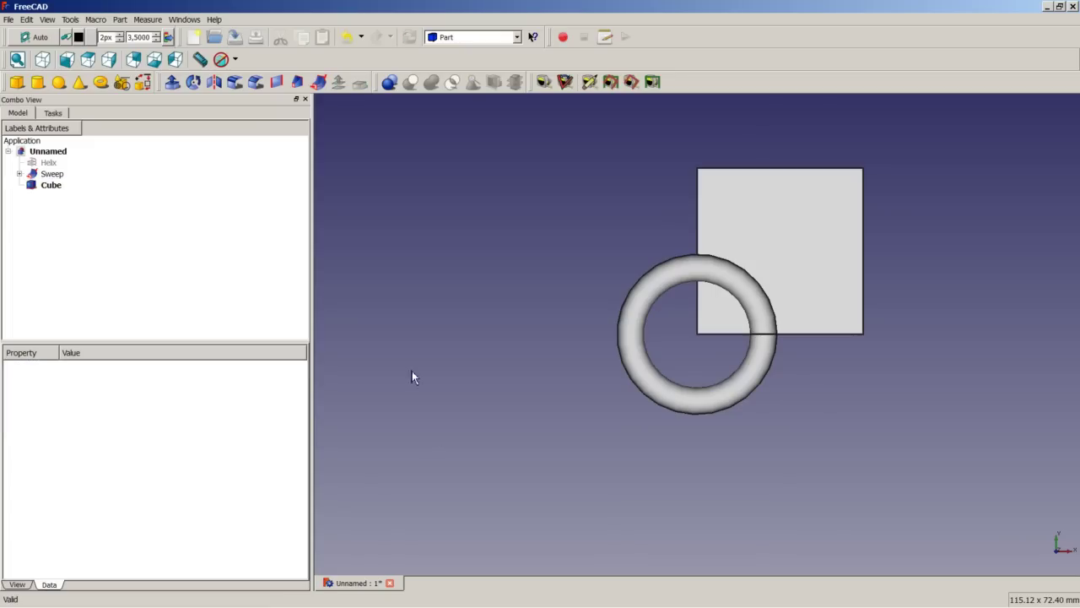
left_click(42, 59)
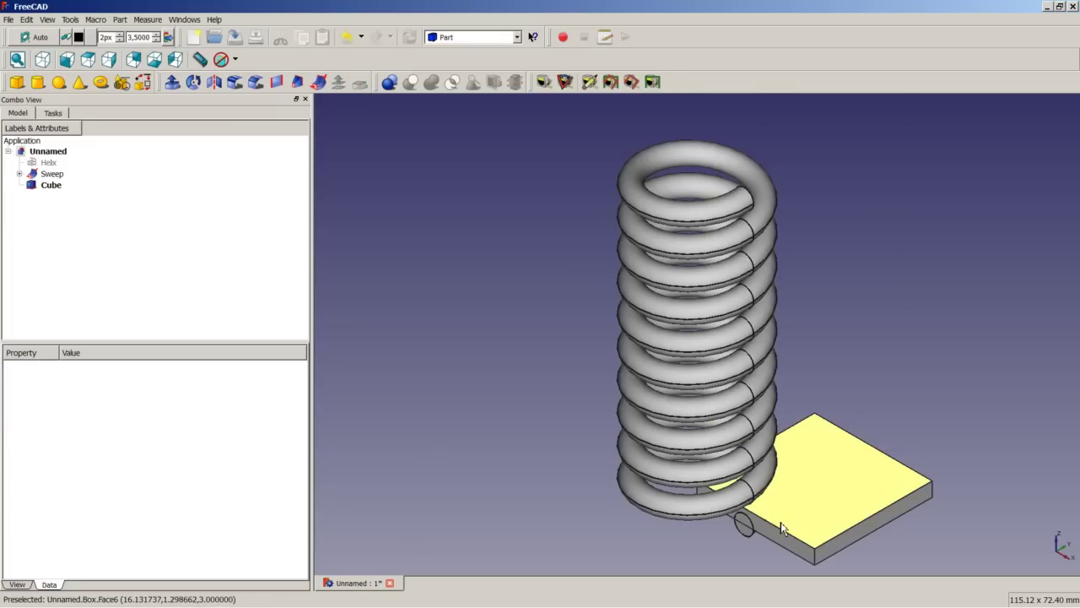
scroll(781, 525, "up", 2)
scroll(797, 508, "down", 1)
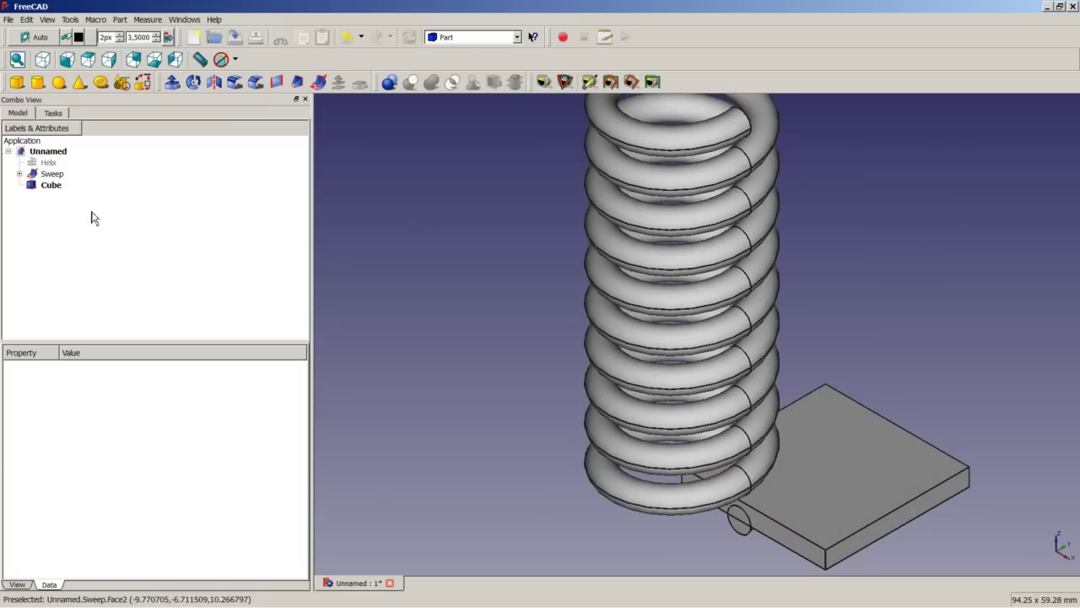
left_click(46, 187)
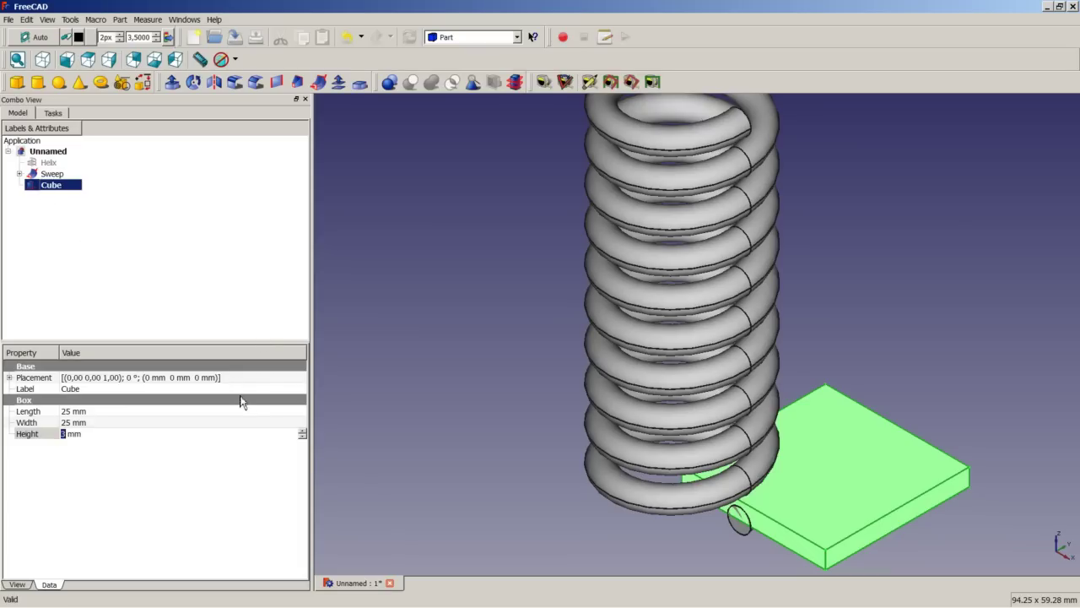
left_click(268, 381)
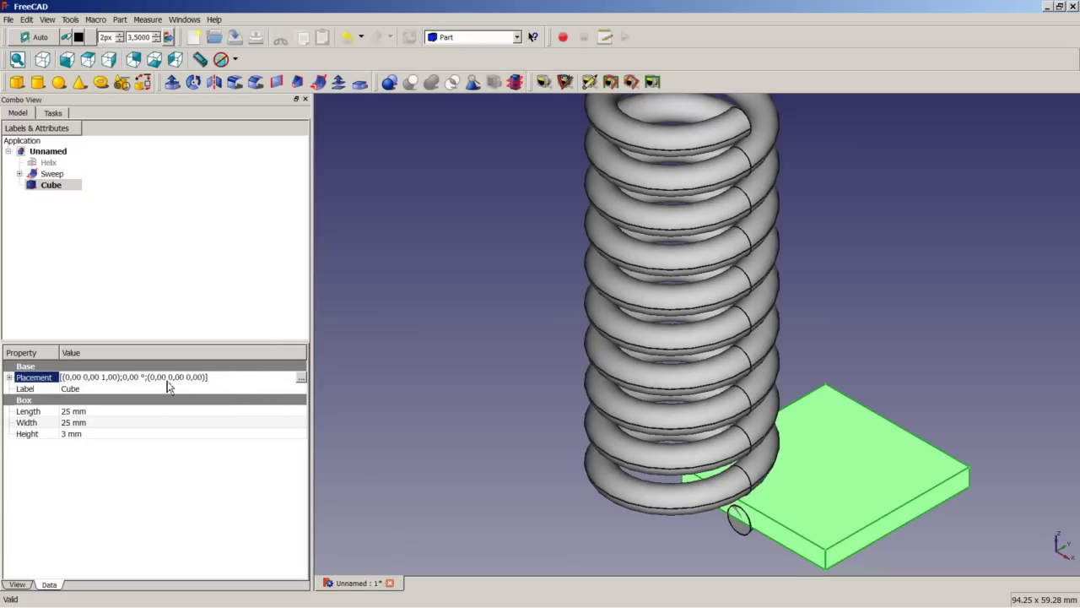
Set the Cube's placement translation to X −12,5, Y −12,5, Z −3 mm
left_click(301, 378)
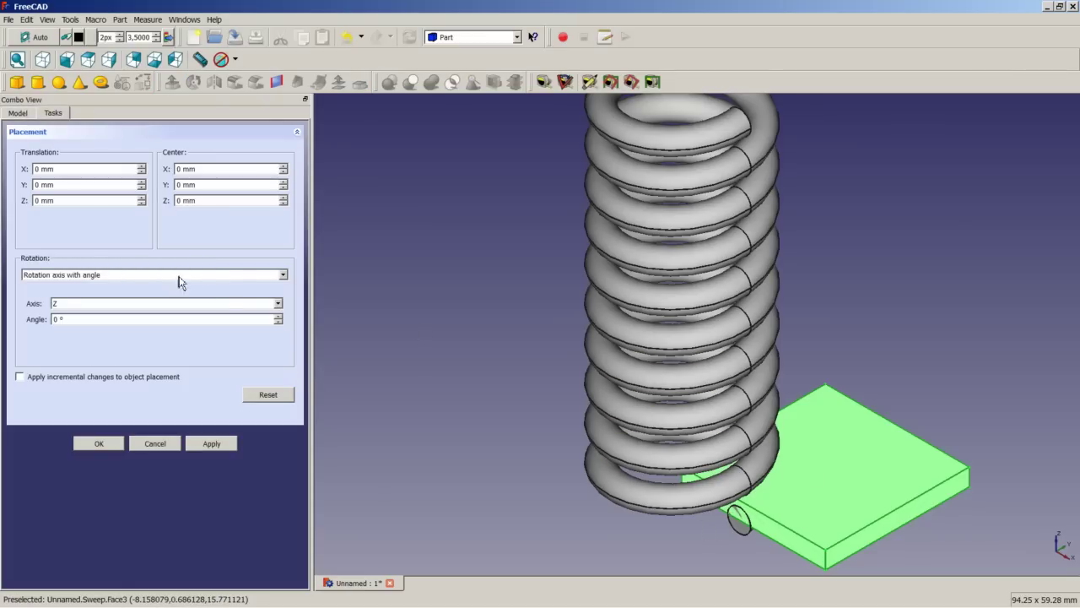
double_click(40, 169)
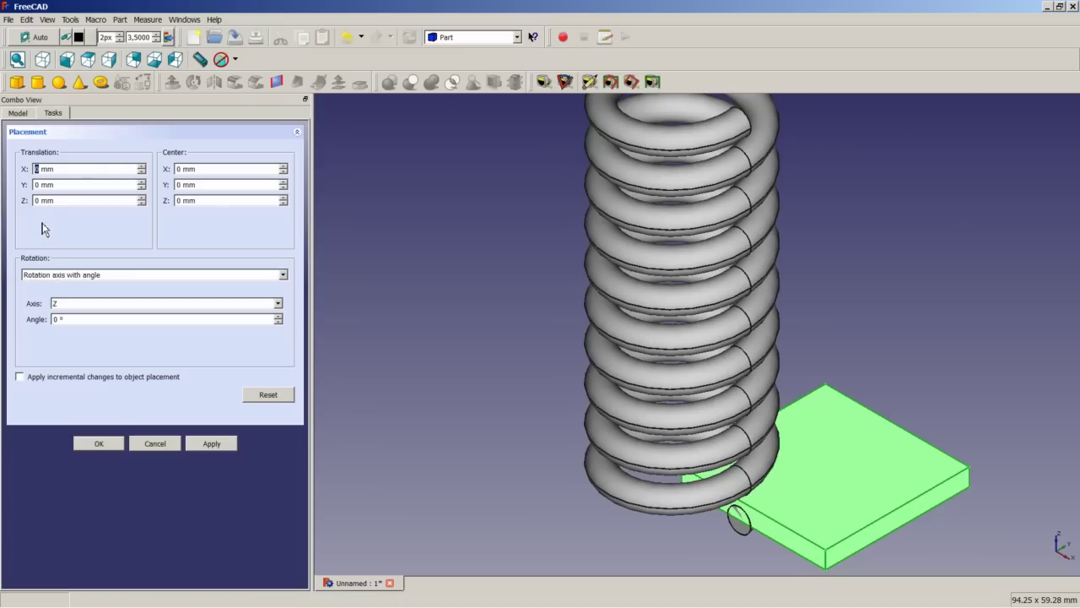
type("-12,5")
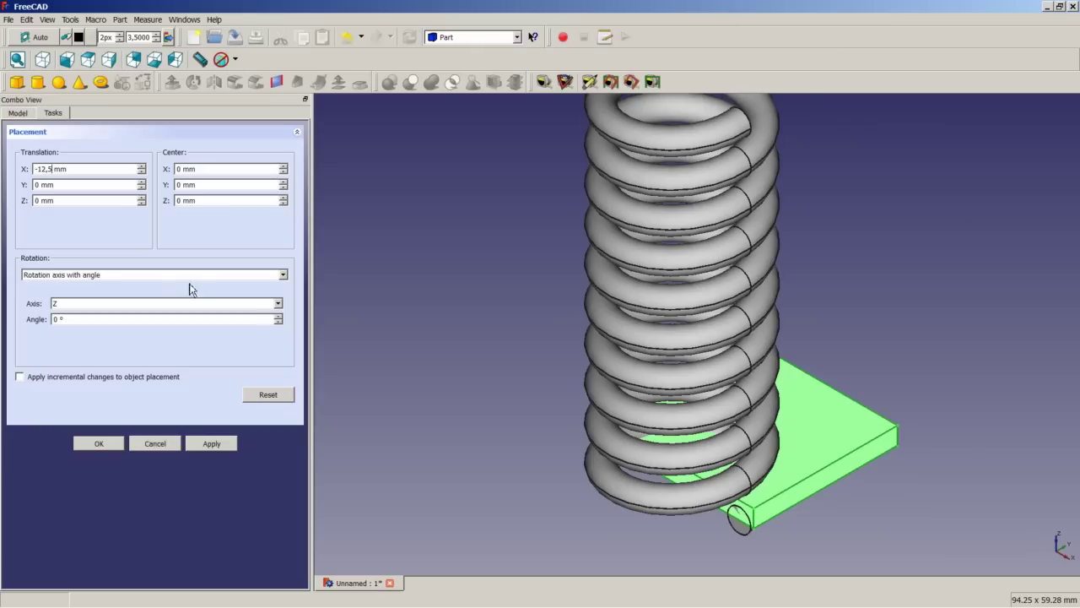
middle_click_drag(519, 320, 547, 308)
double_click(38, 184)
type("-12,5")
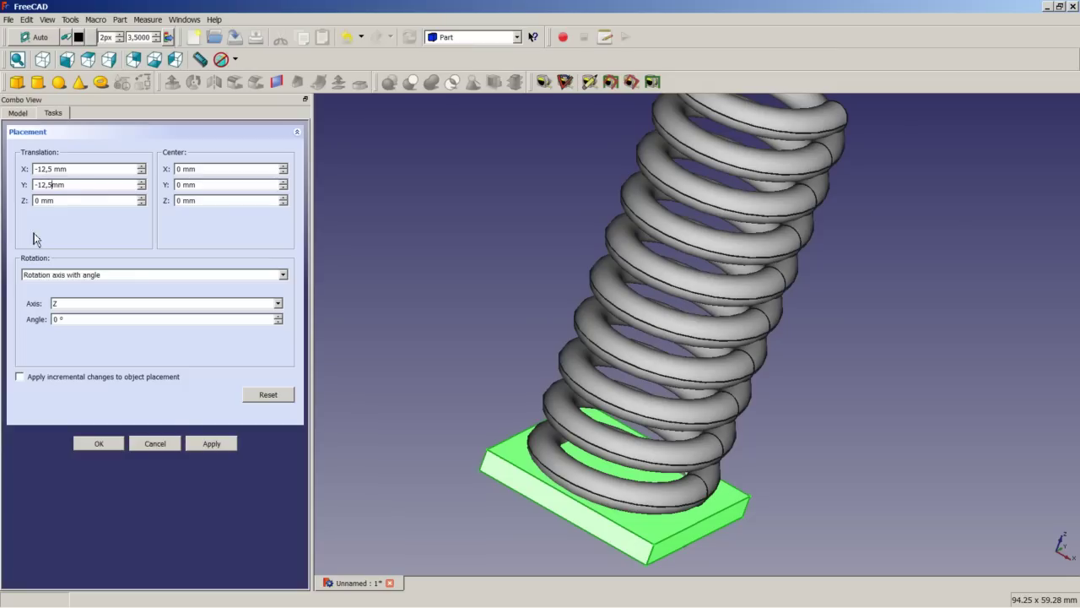
double_click(38, 200)
type("-3")
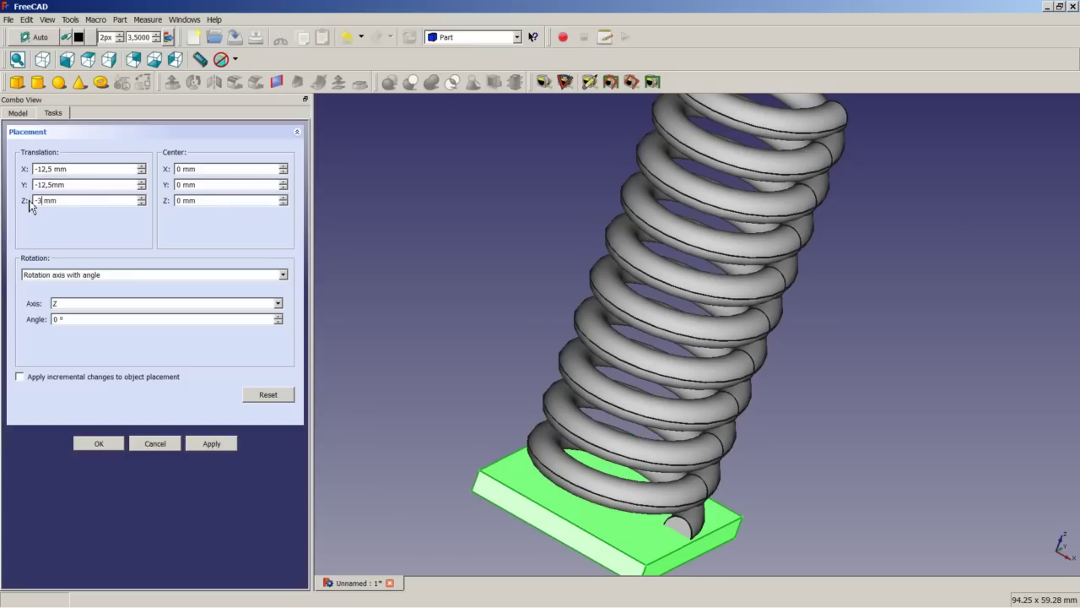
left_click(97, 442)
middle_click_drag(709, 452, 731, 528)
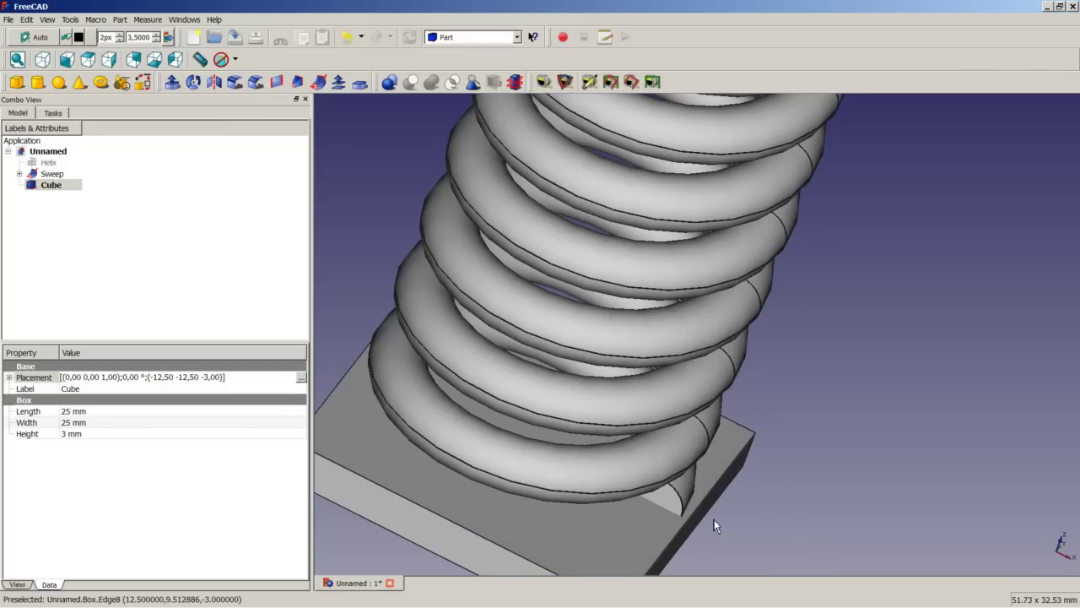
scroll(714, 523, "up", 5)
middle_click_drag(692, 518, 663, 511)
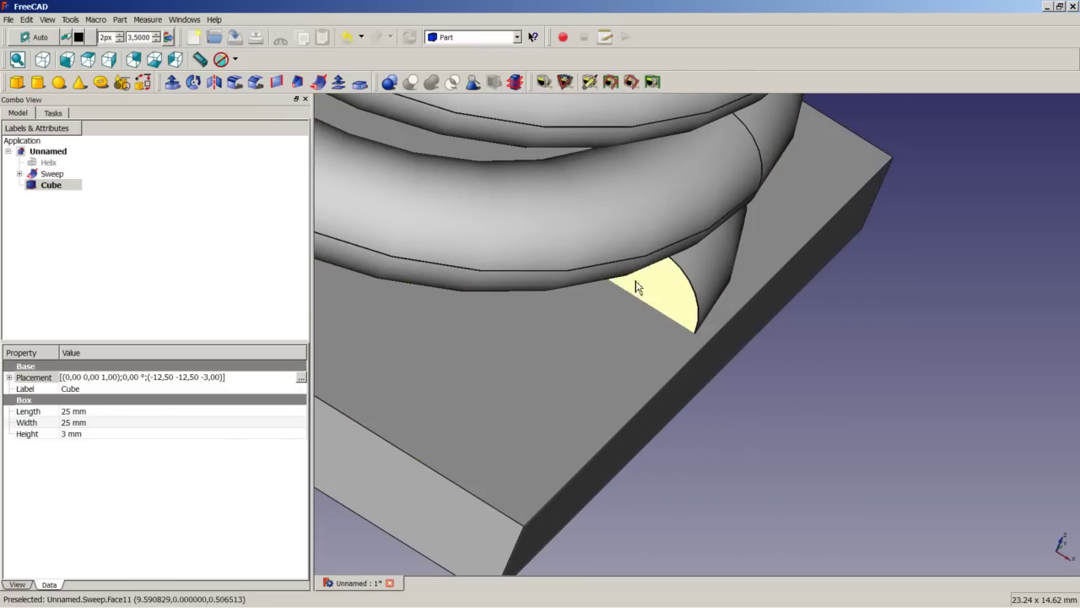
scroll(660, 281, "down", 2)
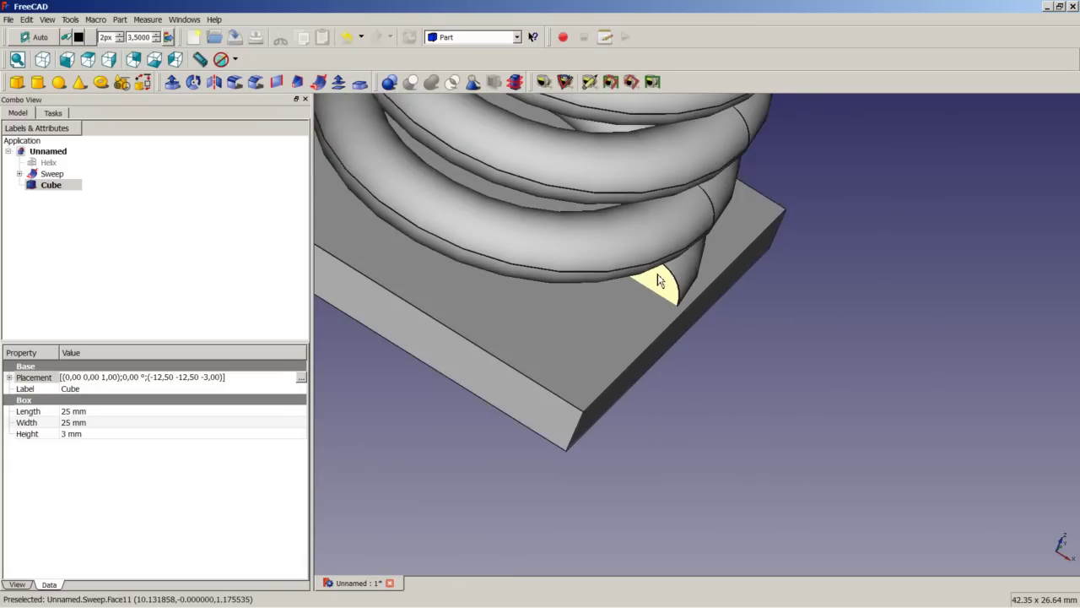
scroll(660, 282, "down", 2)
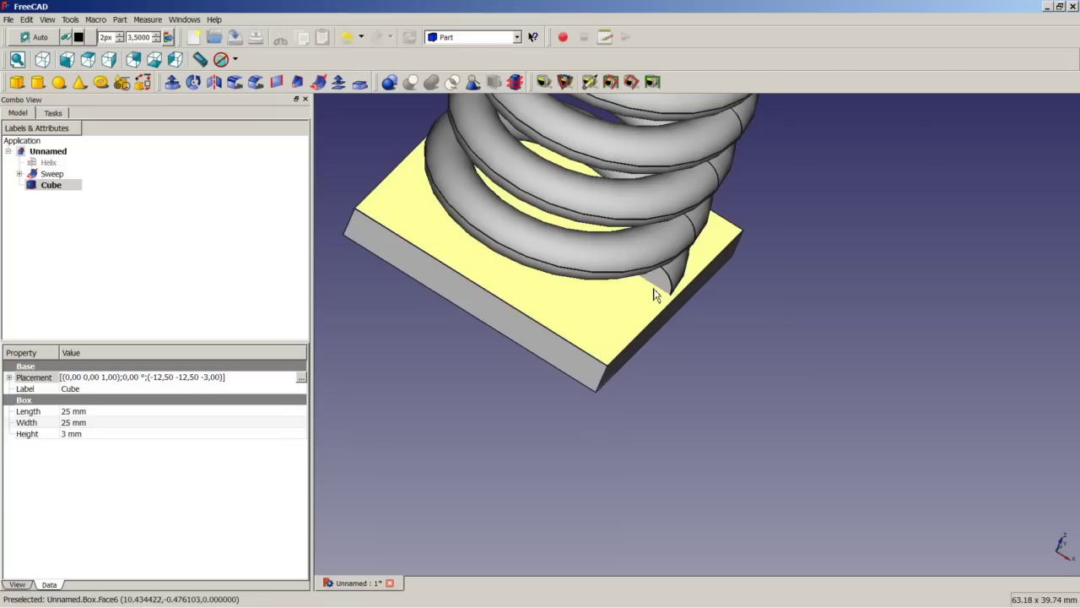
middle_click_drag(636, 284, 636, 223)
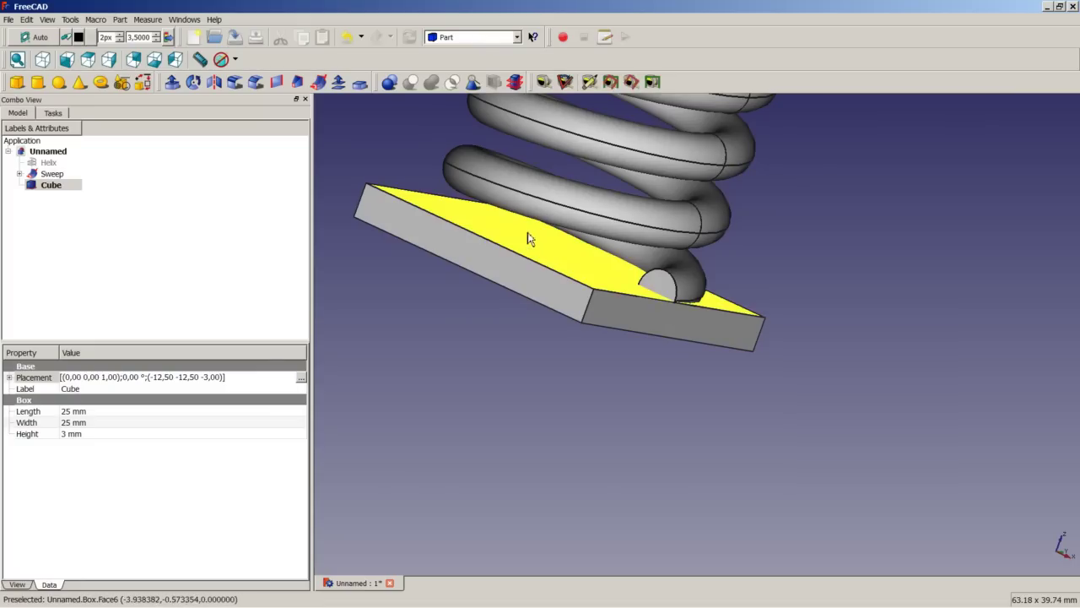
middle_click_drag(521, 212, 523, 224)
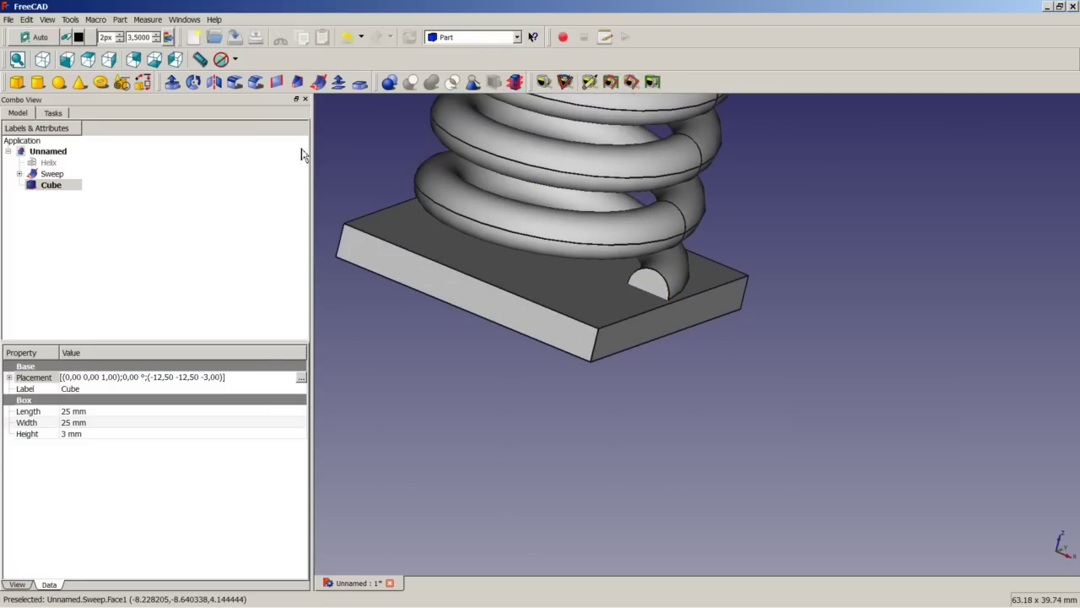
Boolean-cut the Cube from the Sweep and inspect the flattened lower end
left_click(56, 174)
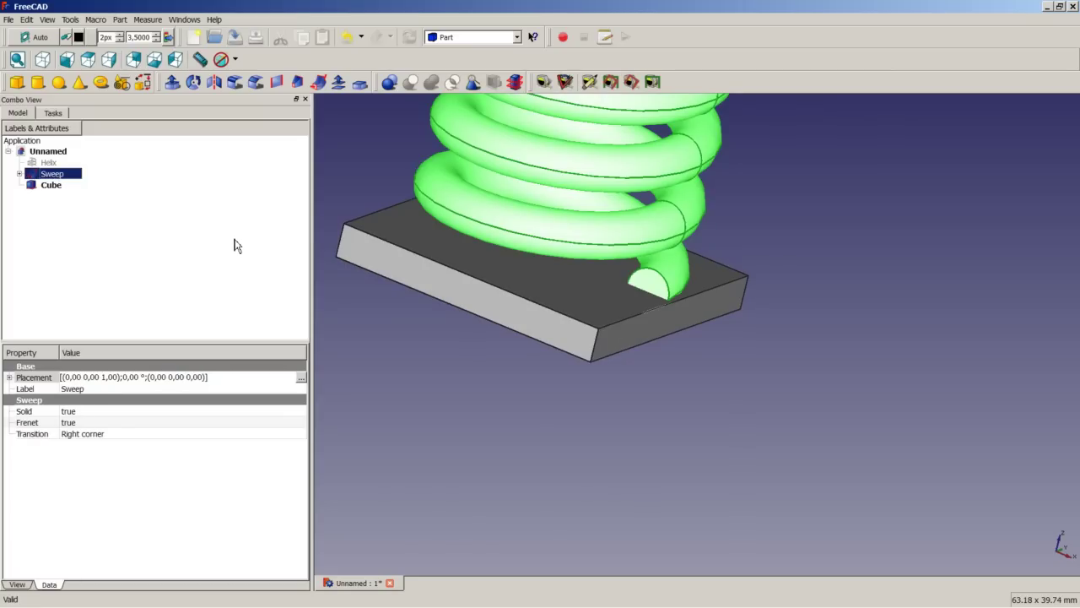
left_click(51, 185, "ctrl")
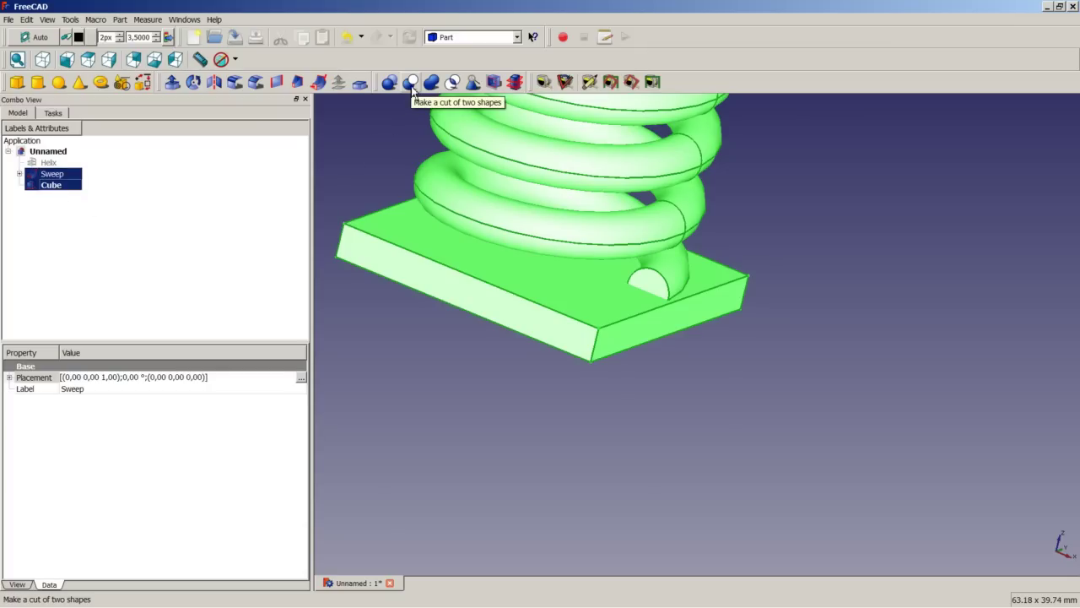
left_click(412, 87)
middle_click_drag(604, 285, 642, 190)
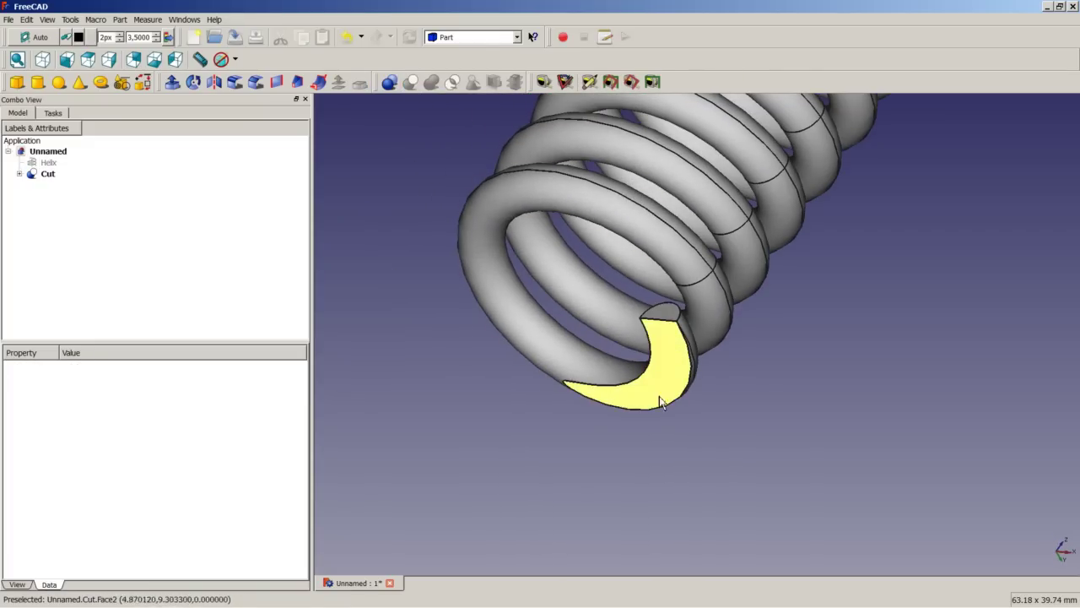
middle_click_drag(649, 335, 596, 386)
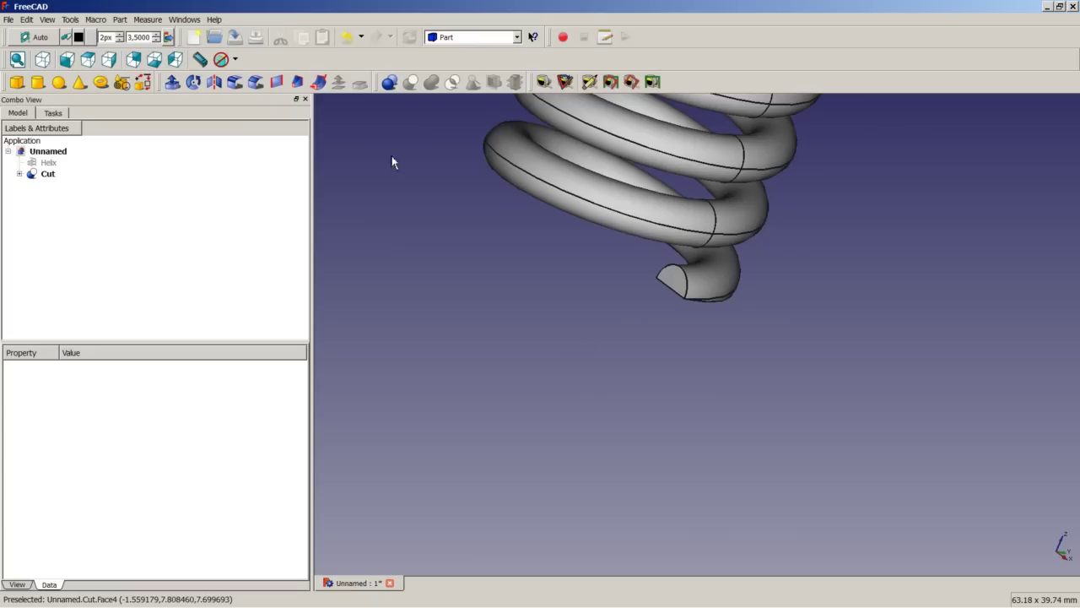
Show the whole spring in isometric view and save the document
left_click(42, 59)
right_click(320, 243)
left_click(366, 253)
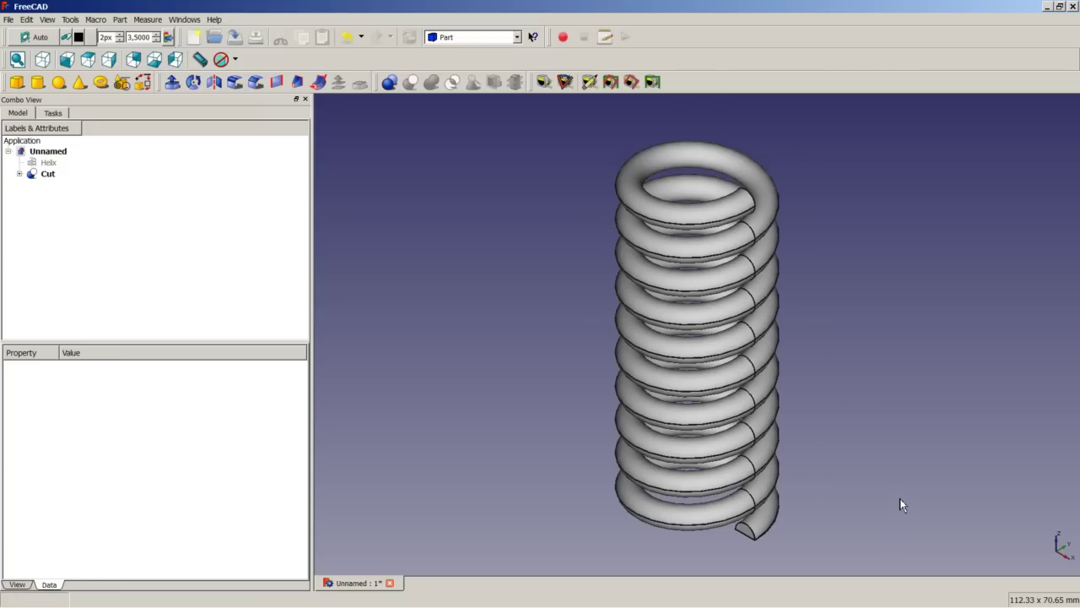
key("ctrl+s")
Add a second box, Cube001, sized 25 × 25 × 3 mm
left_click(17, 82)
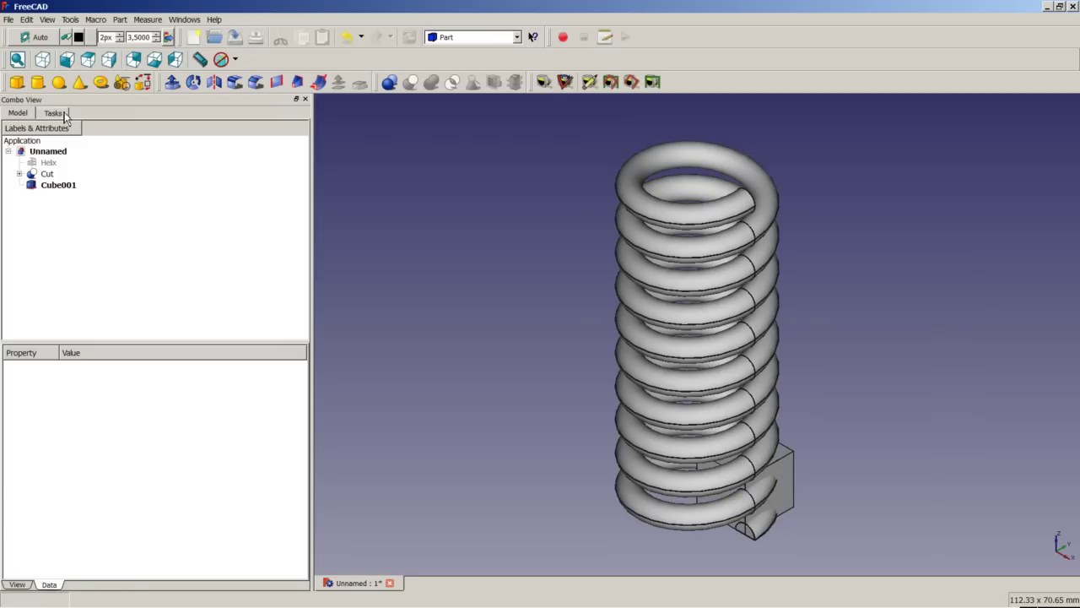
left_click(64, 186)
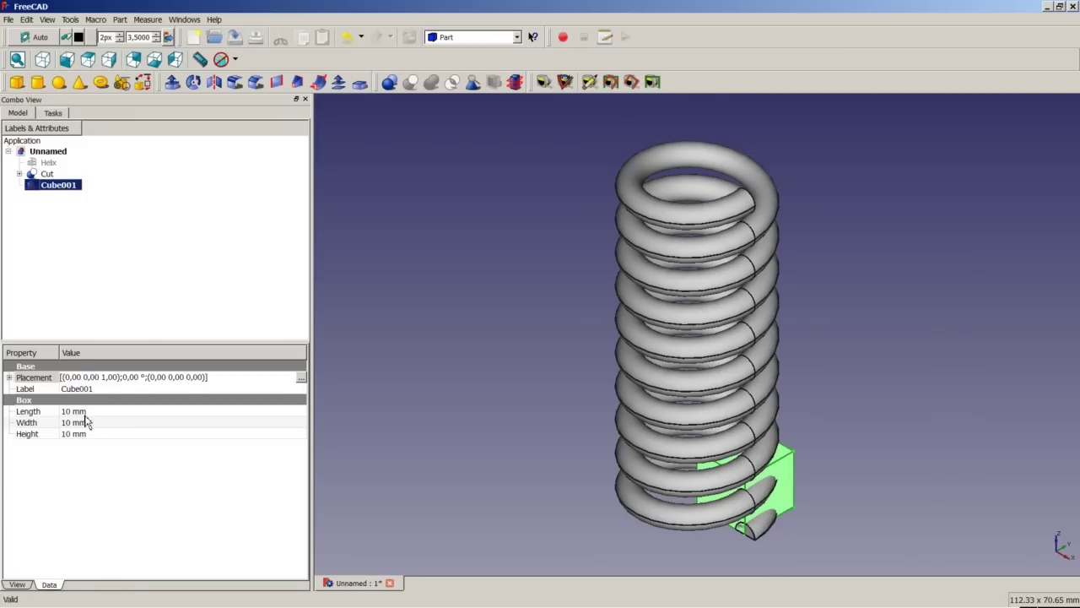
left_click(73, 411)
type("25")
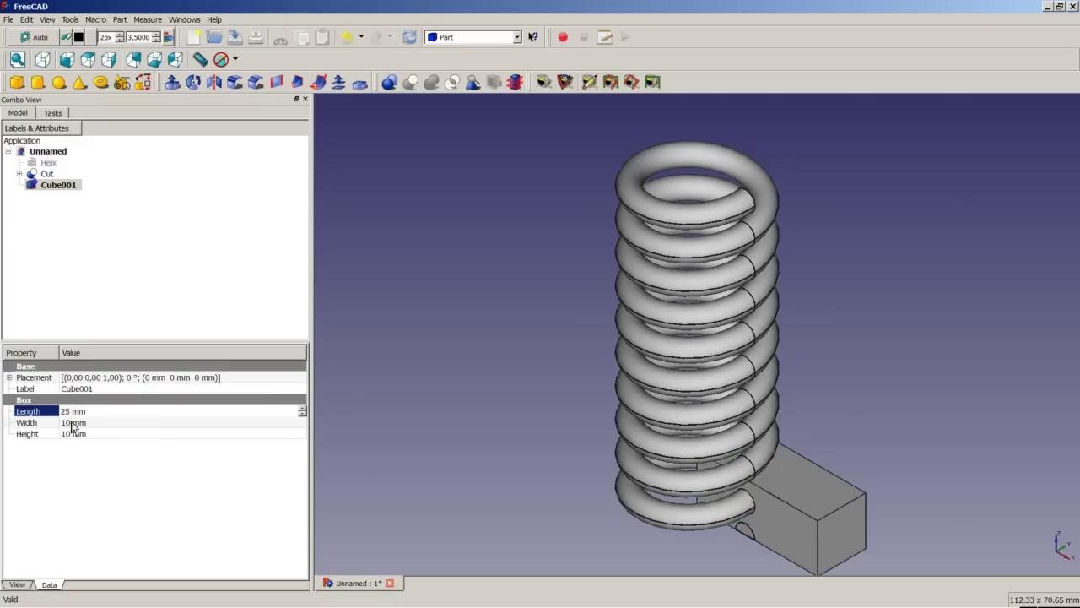
left_click(73, 422)
type("25")
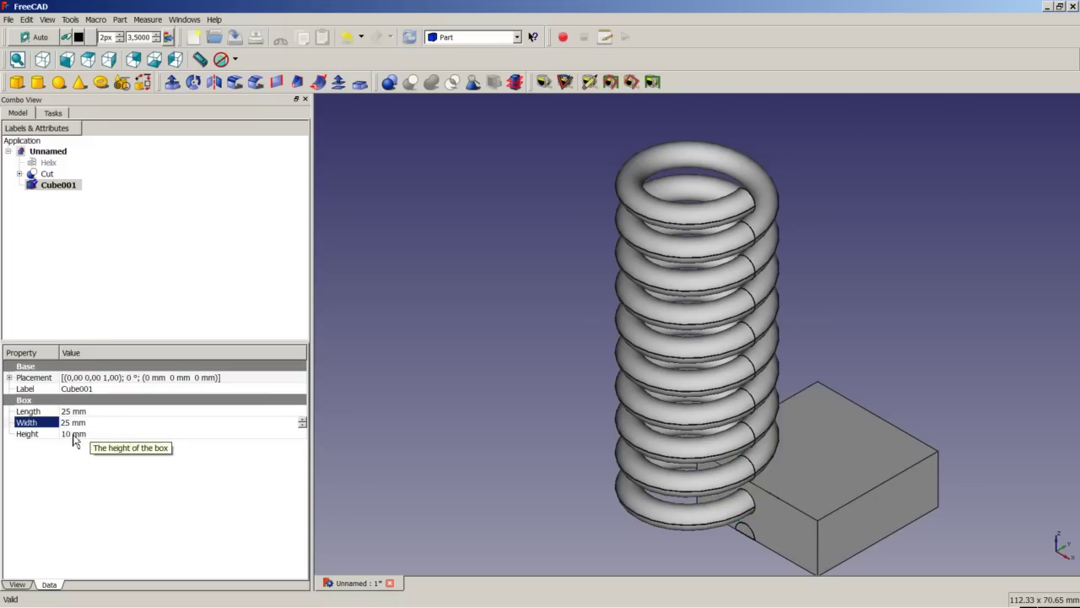
left_click(73, 434)
type("3")
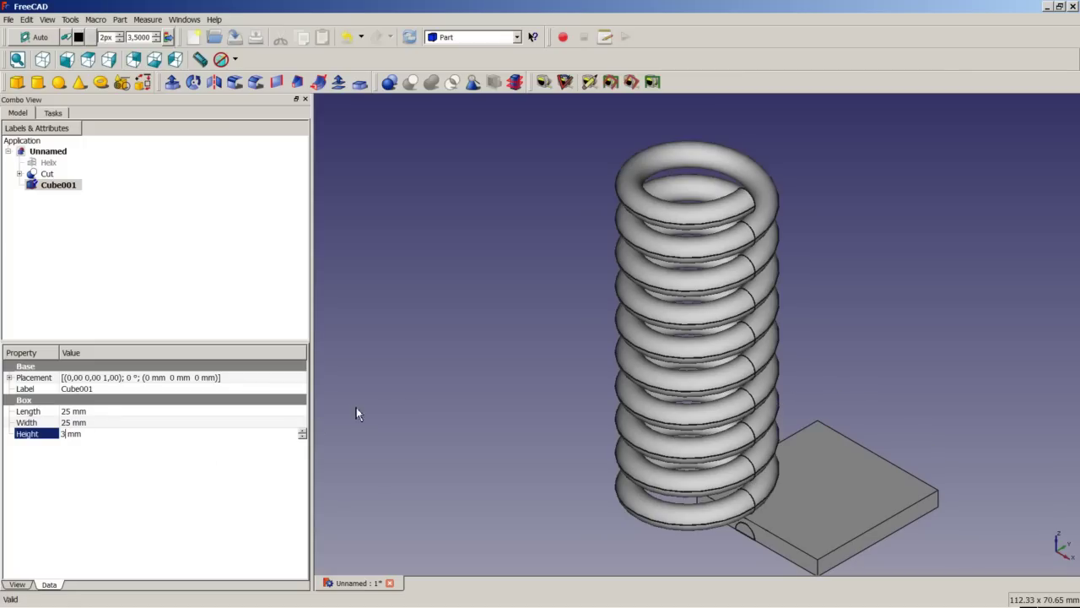
left_click(292, 378)
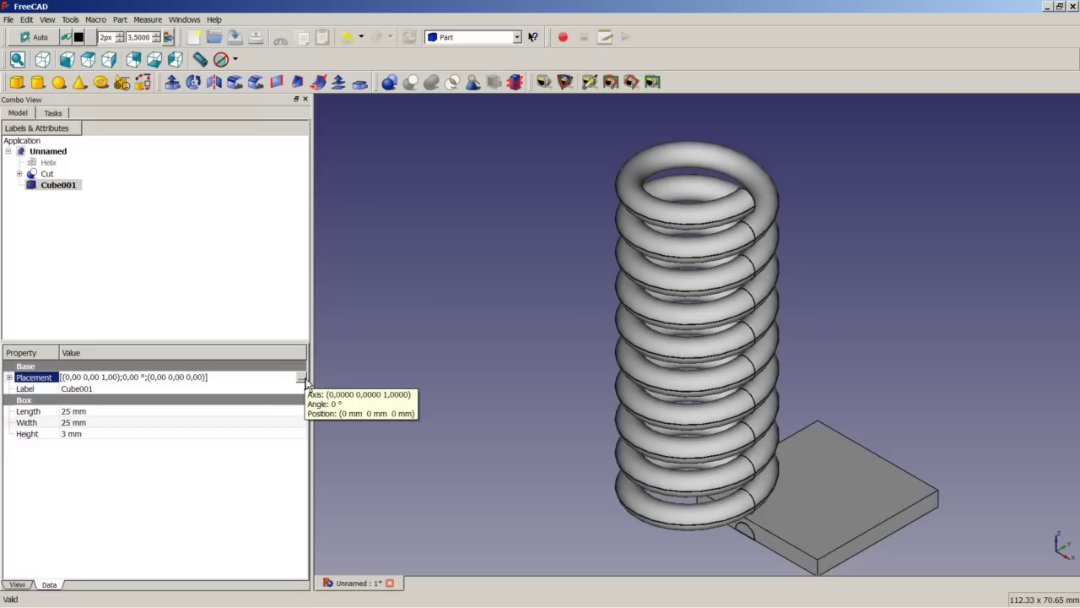
Place Cube001 at X −12,5, Y −12,5, Z 60 mm above the spring
left_click(302, 380)
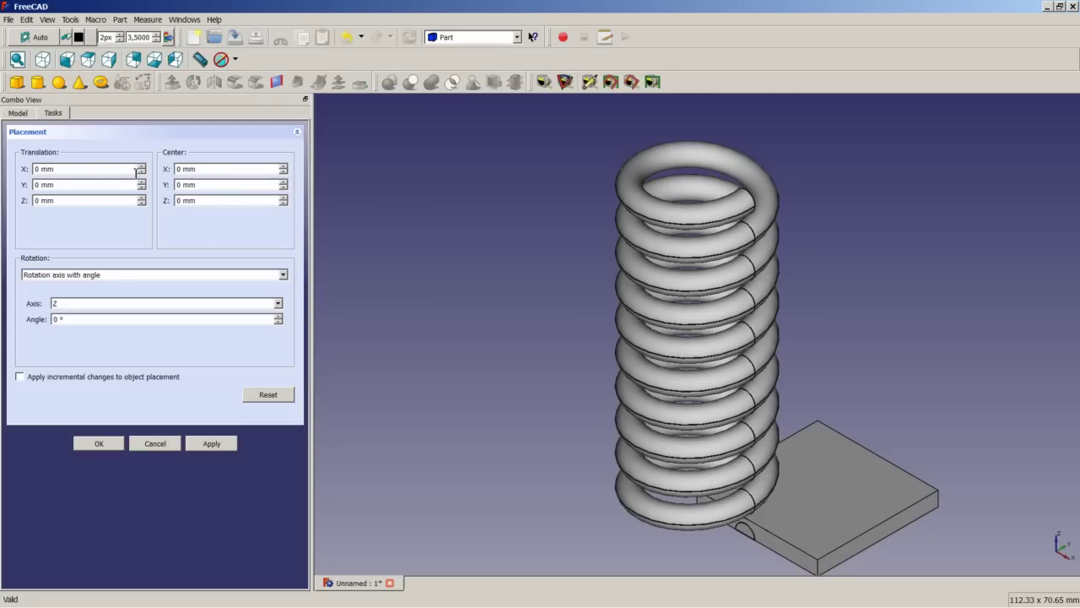
left_click(38, 168)
double_click(38, 169)
type("-12,")
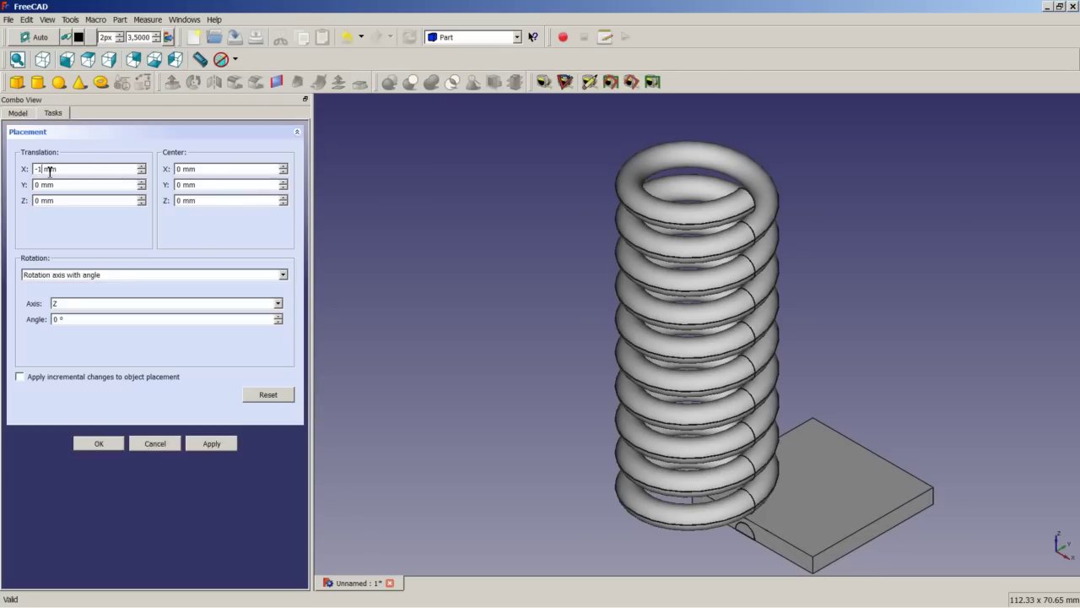
type("5")
key("Return")
left_click(37, 185)
type("-12,5")
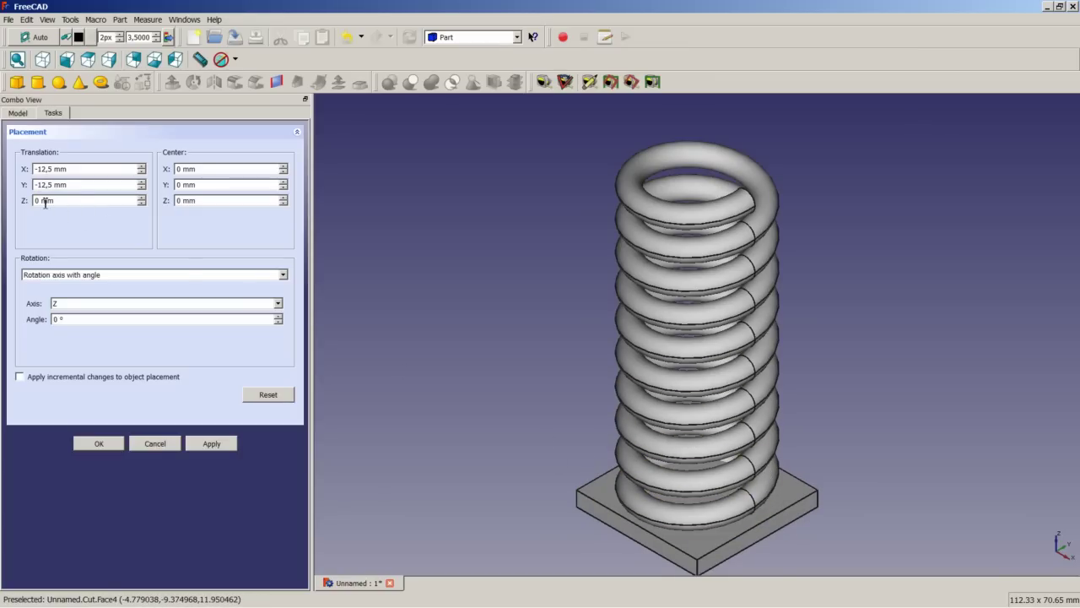
left_click_drag(45, 202, 21, 206)
type("60")
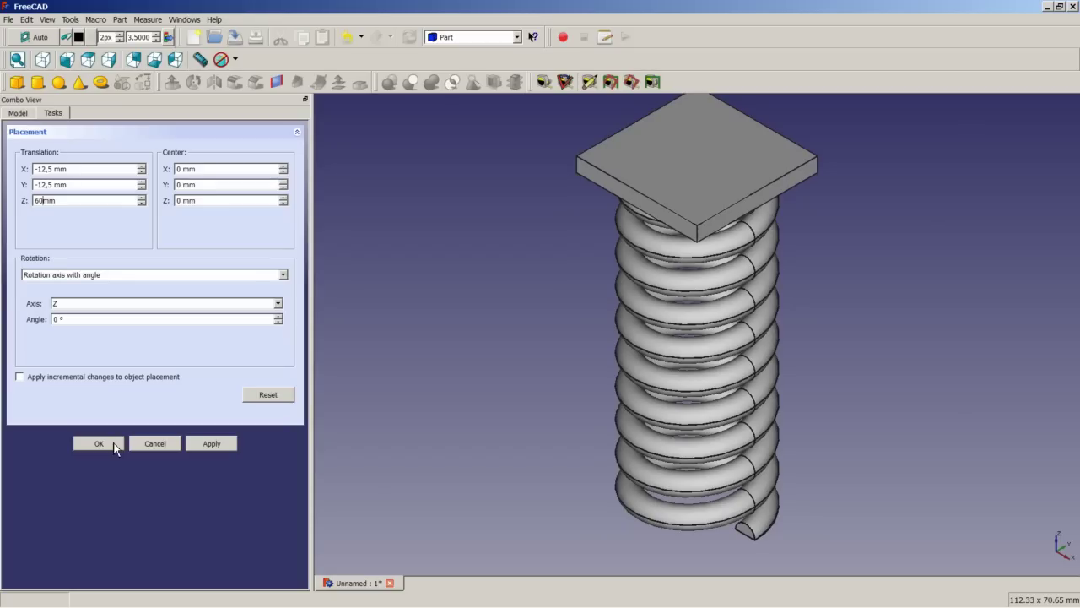
left_click(114, 444)
Boolean-cut Cube001 from the Cut object to flatten the spring's top end
left_click(48, 174)
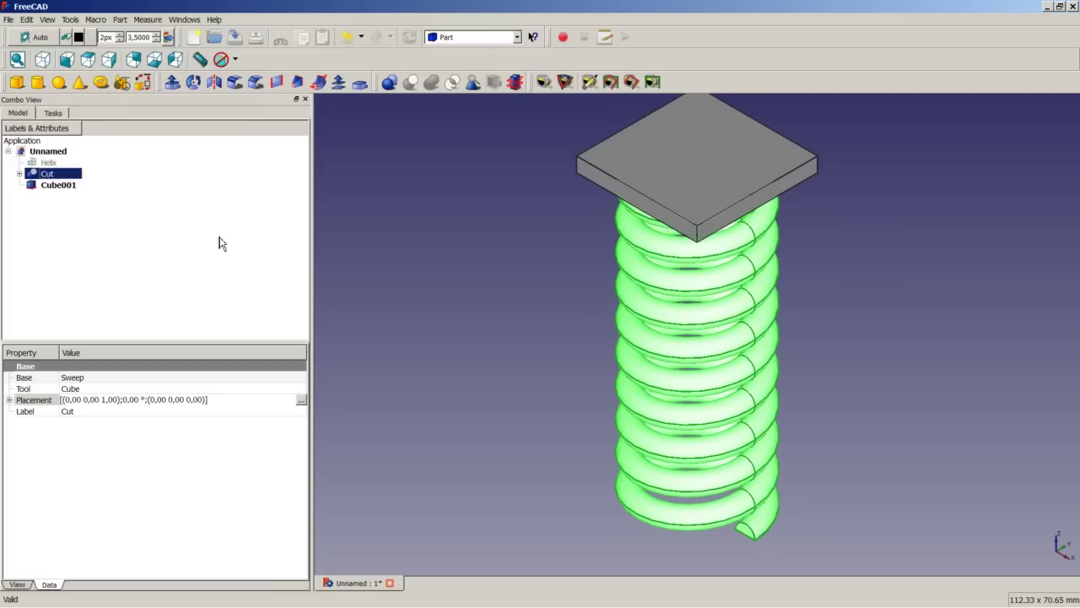
left_click(75, 188, "ctrl")
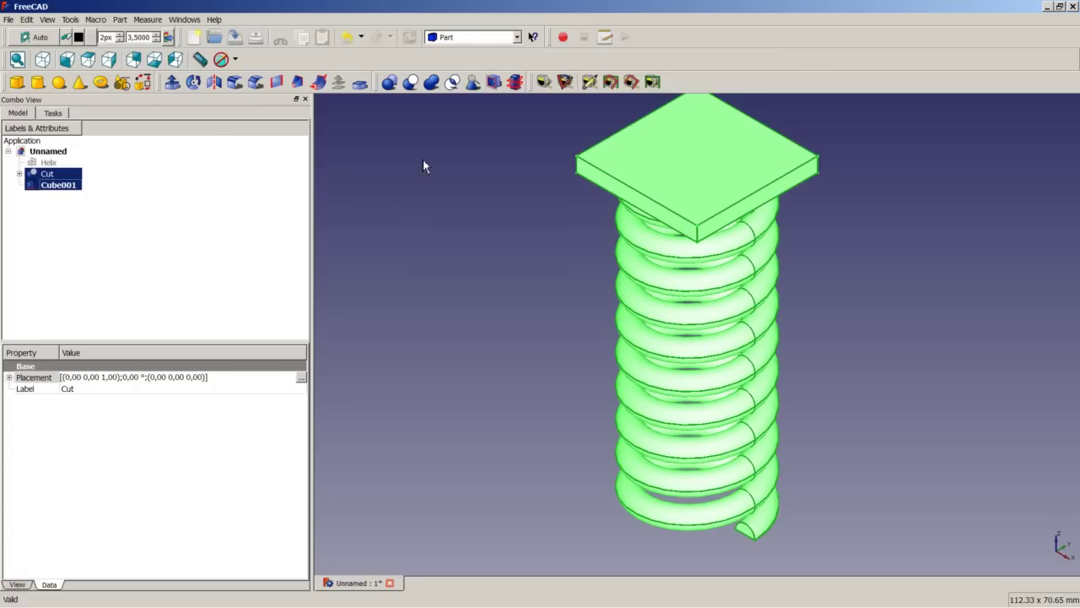
left_click(411, 82)
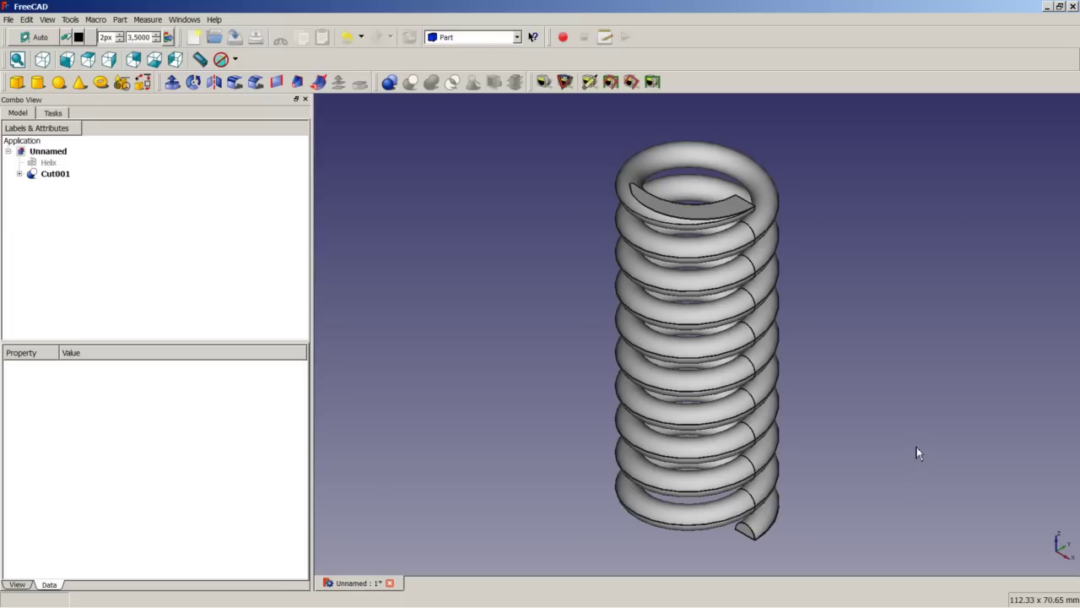
Go to Firefox and follow the freecadweb.org homepage's Tutorials link
key("alt+Tab")
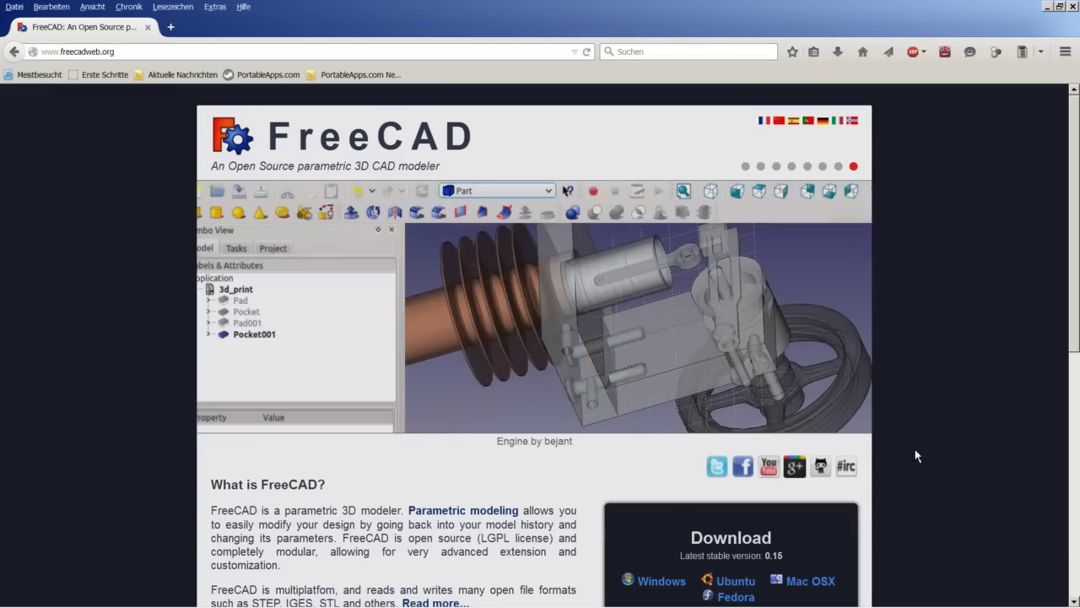
scroll(806, 391, "down", 5)
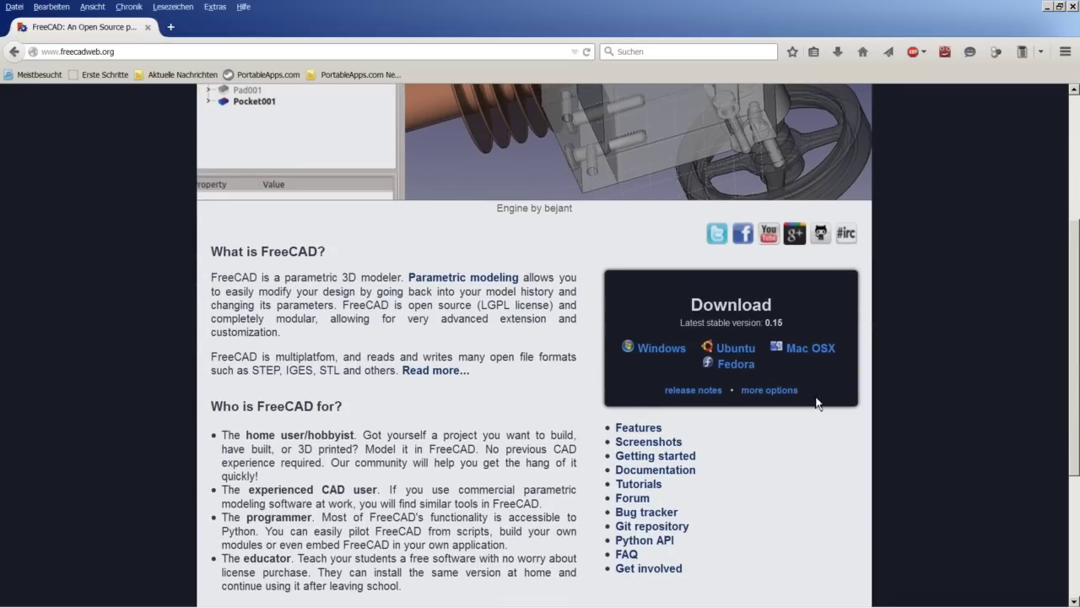
scroll(816, 403, "up", 5)
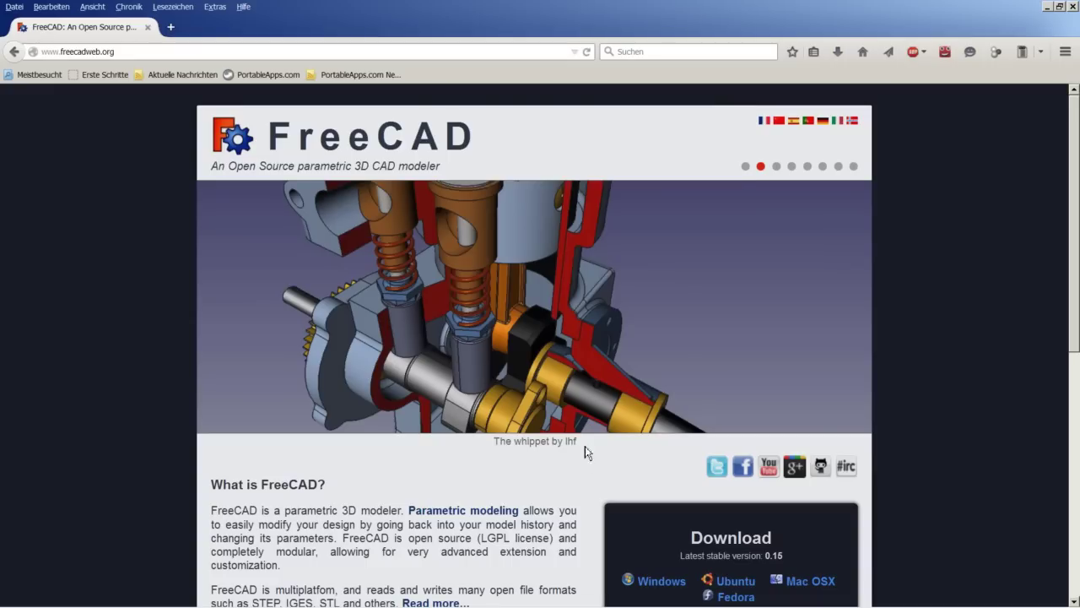
scroll(589, 464, "down", 5)
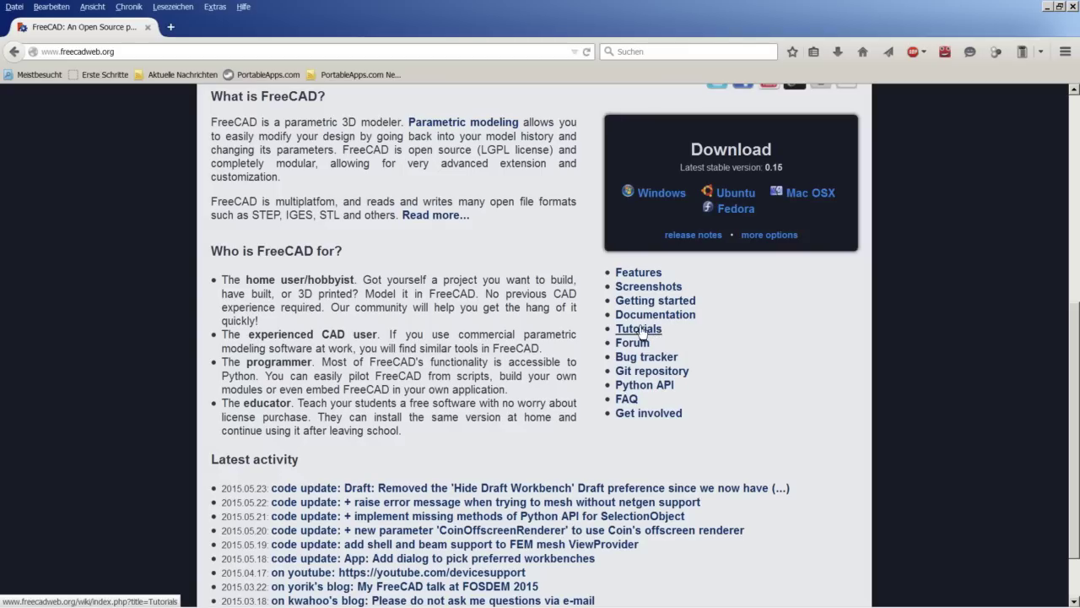
left_click(657, 334)
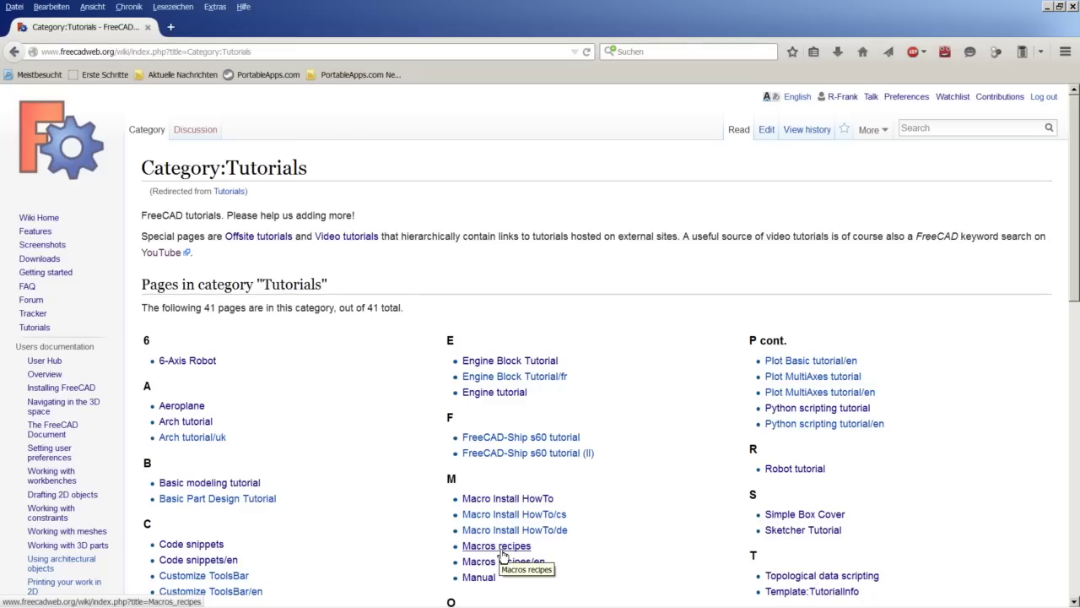
Open Macros recipes and scroll the object-creation list to Macro FCSpring Helix Variable
left_click(503, 551)
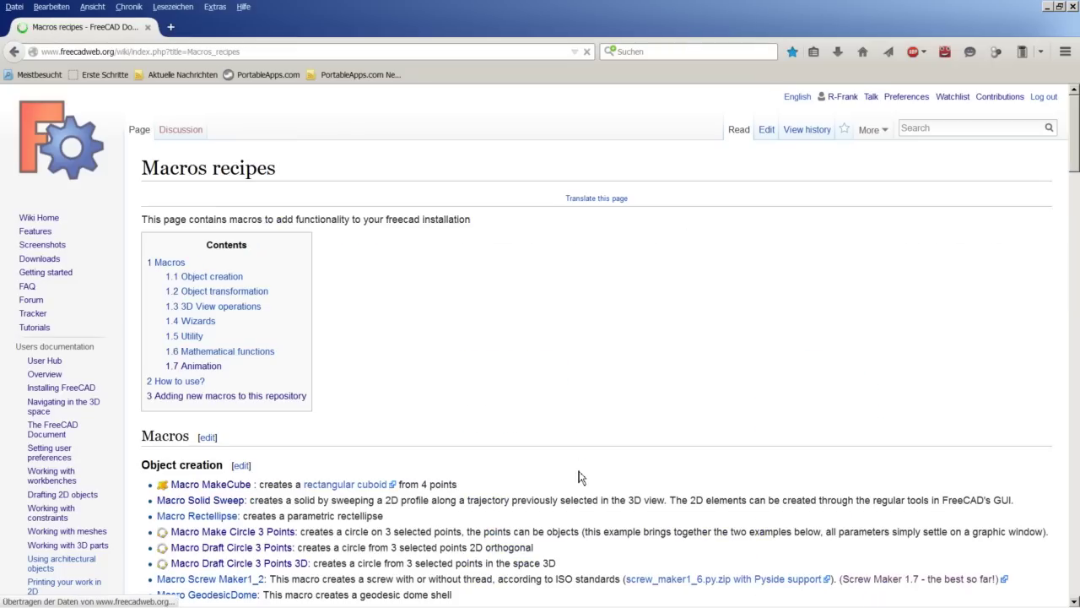
scroll(388, 361, "down", 5)
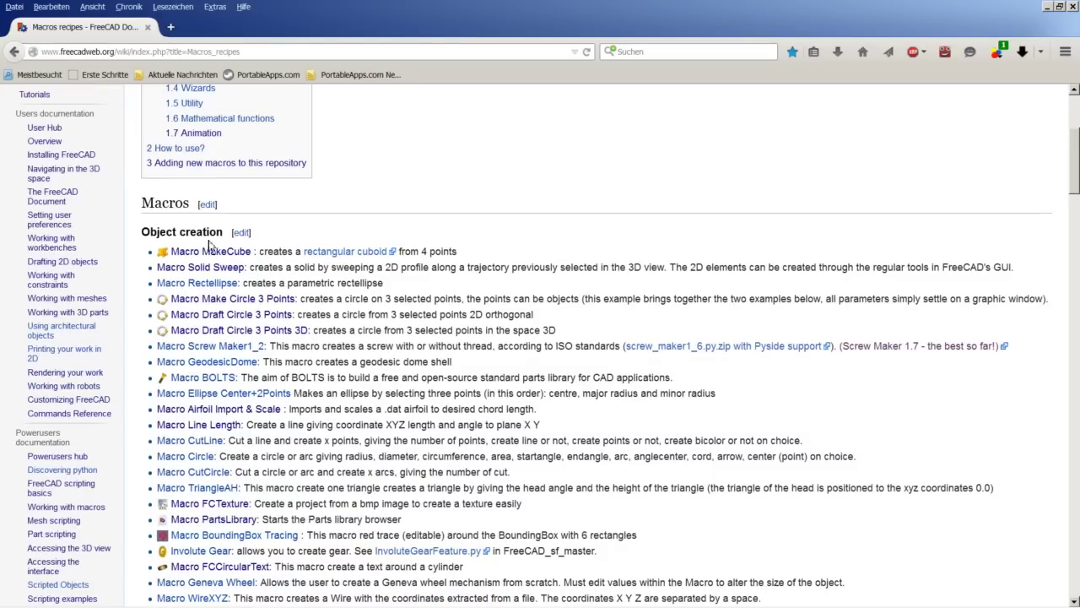
scroll(396, 500, "down", 3)
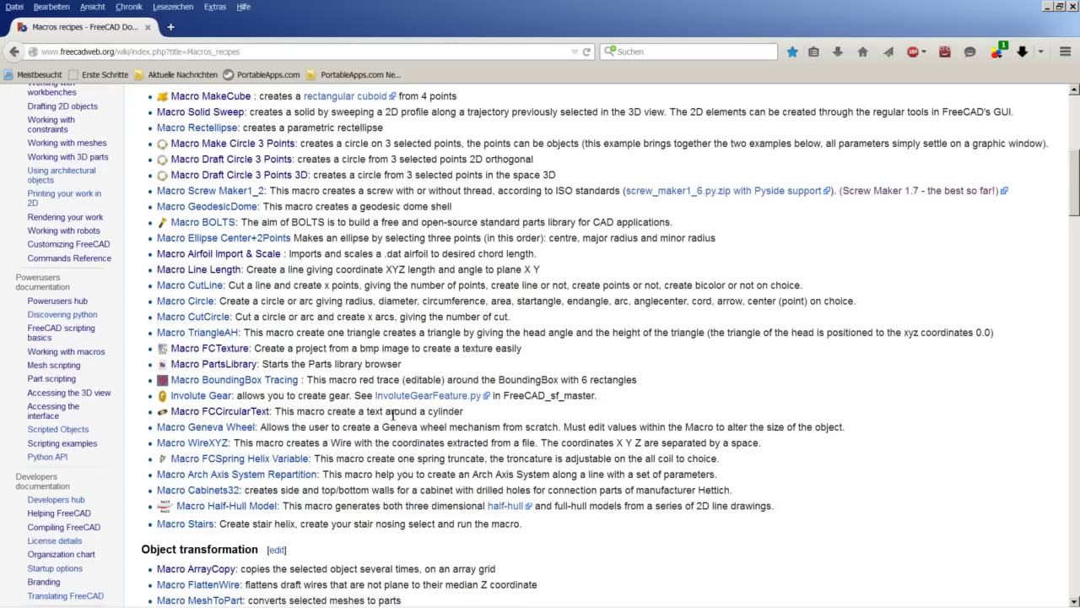
scroll(392, 413, "up", 1)
scroll(403, 422, "down", 1)
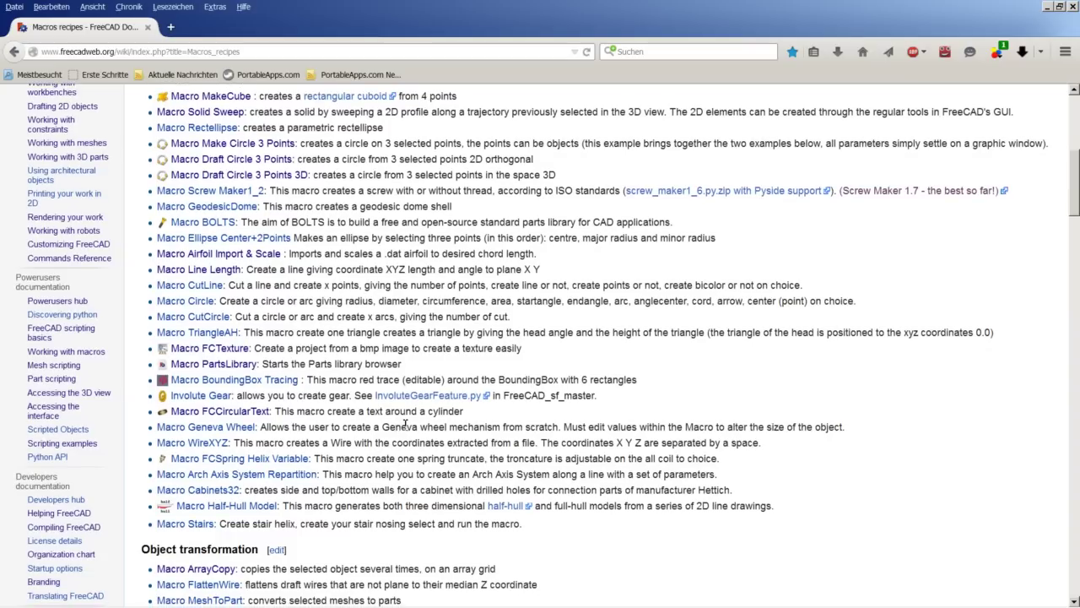
Read the Macro FCSpring Helix Variable page down to its FCMacro script section
left_click(264, 464)
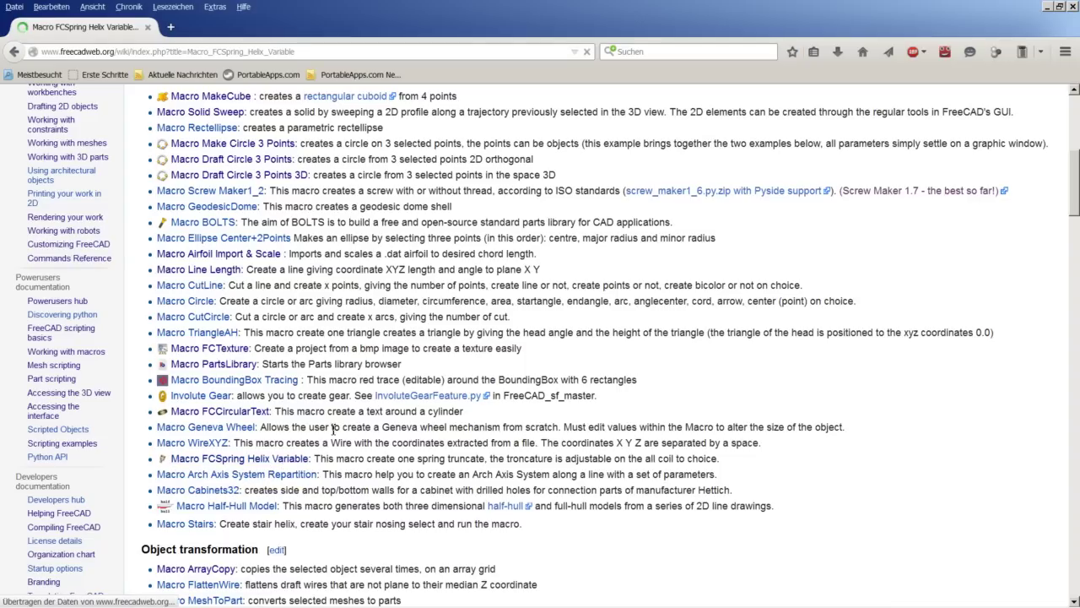
scroll(393, 413, "down", 5)
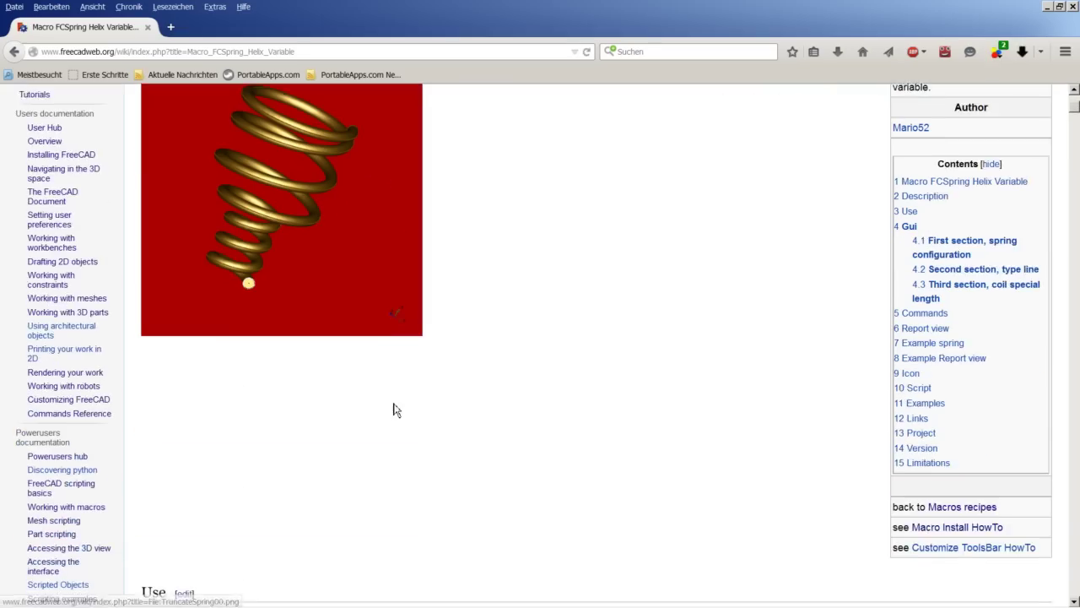
scroll(393, 406, "up", 3)
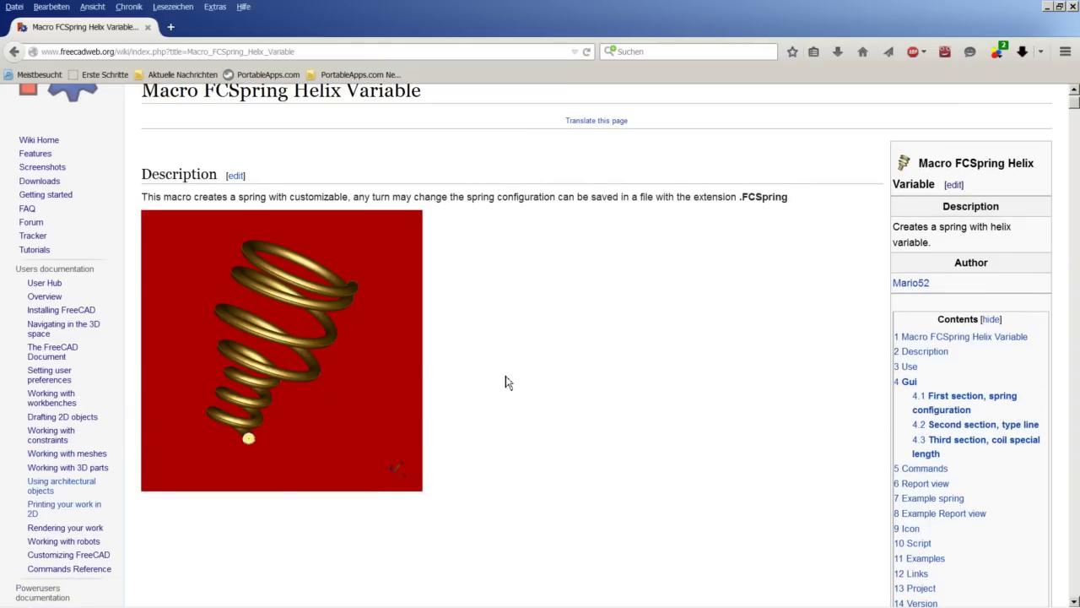
scroll(495, 363, "down", 10)
scroll(354, 492, "down", 6)
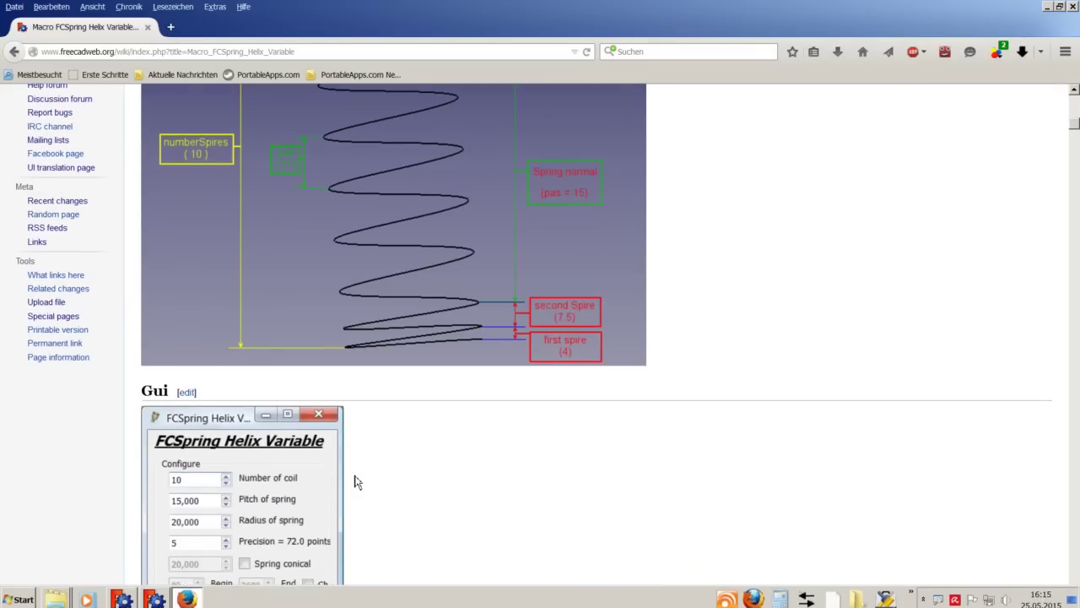
scroll(325, 451, "down", 5)
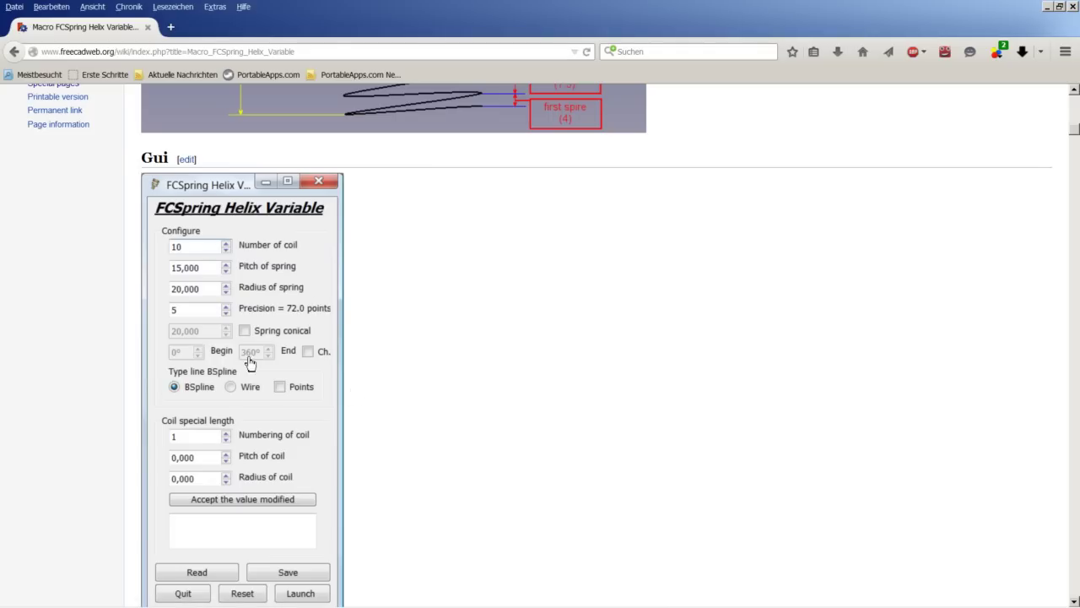
scroll(357, 444, "down", 4)
scroll(357, 438, "down", 3)
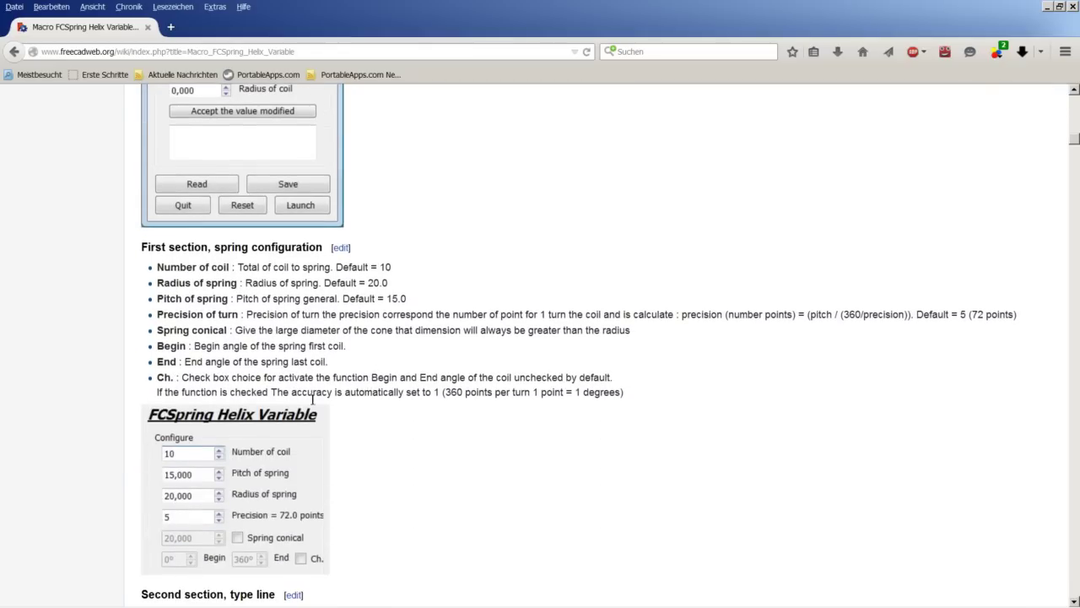
scroll(311, 435, "up", 15)
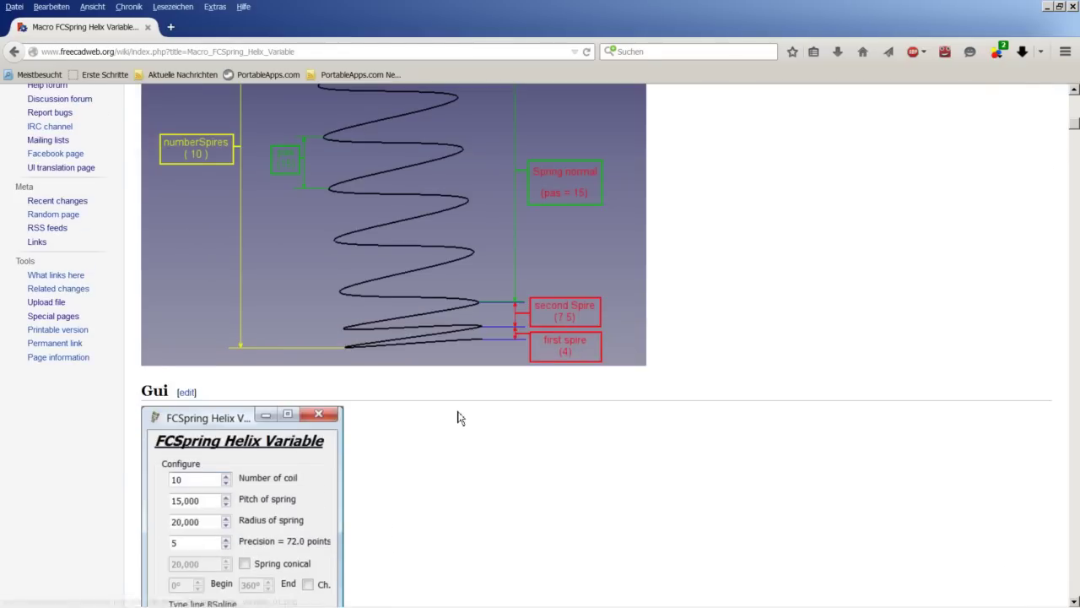
scroll(459, 417, "down", 20)
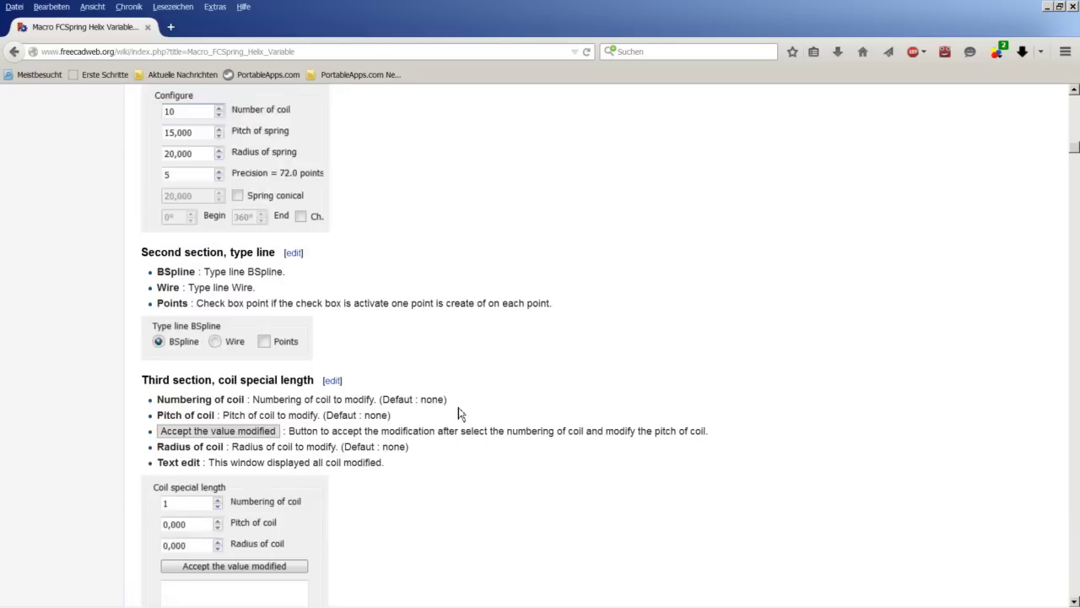
scroll(459, 414, "down", 20)
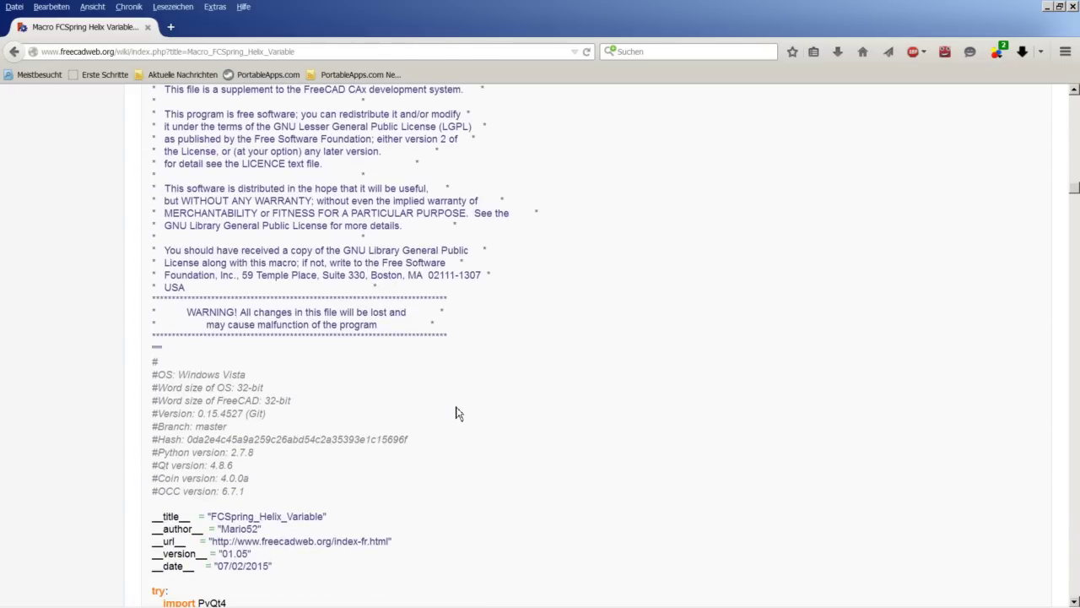
scroll(454, 411, "up", 8)
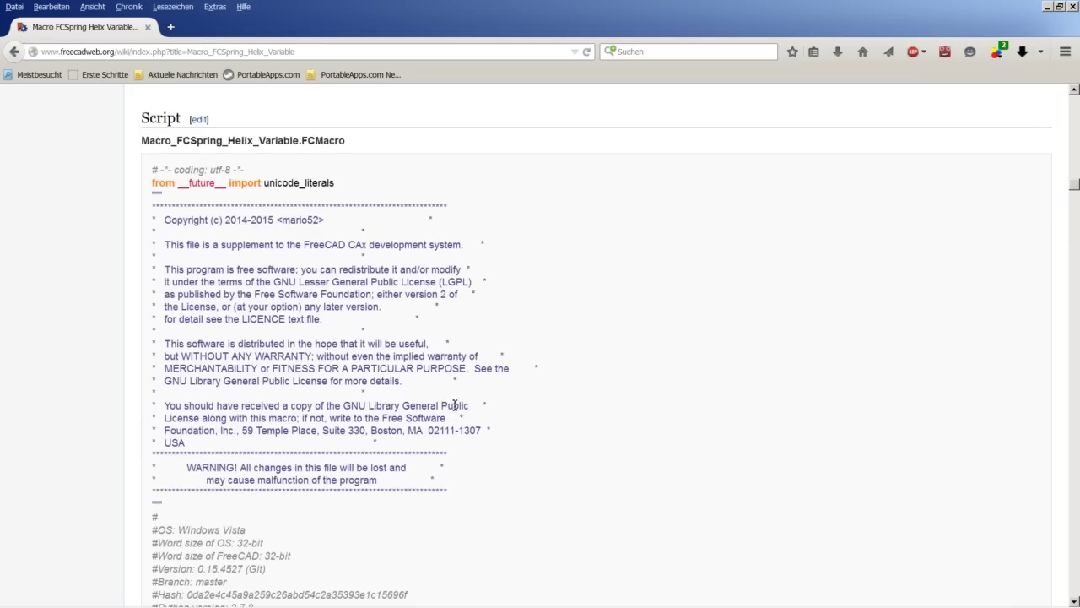
scroll(411, 362, "down", 2)
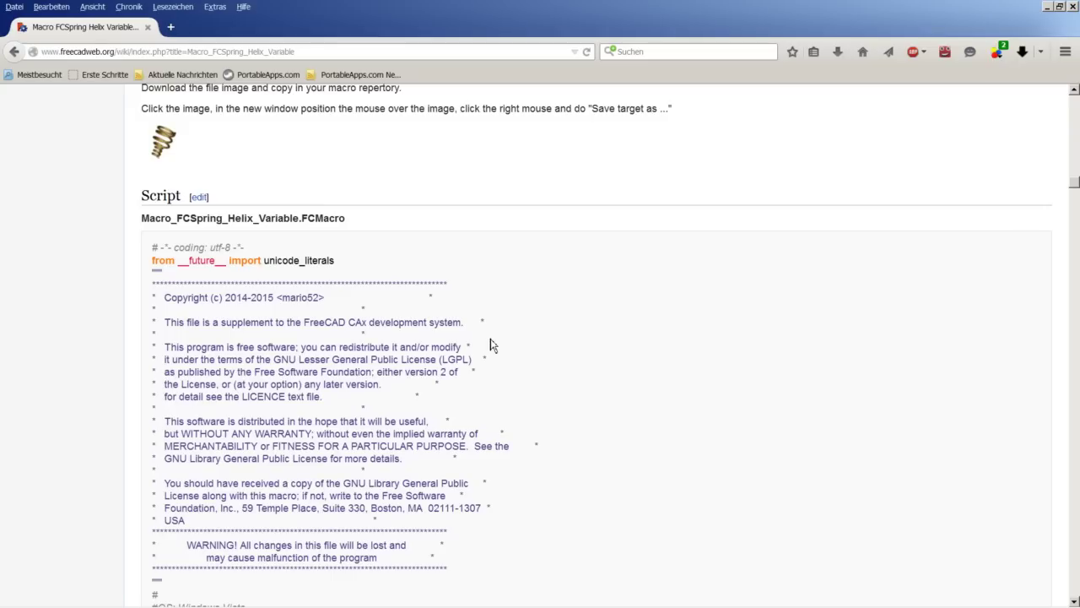
mouse_move(284, 601)
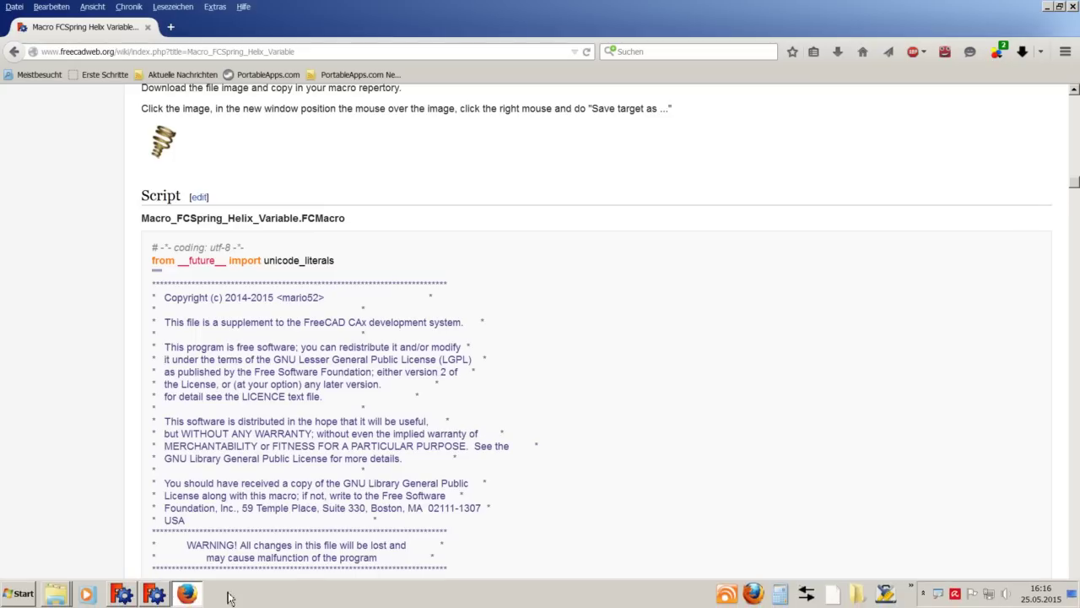
Back in FreeCAD, record an empty macro named 'Test' and open the Execute macro list
left_click(154, 596)
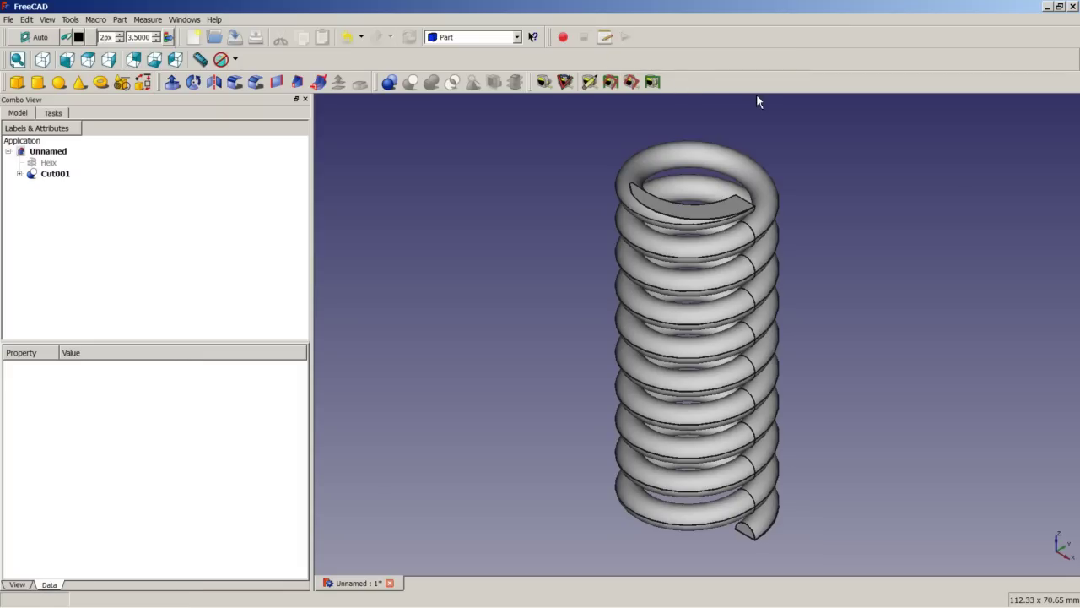
left_click(563, 38)
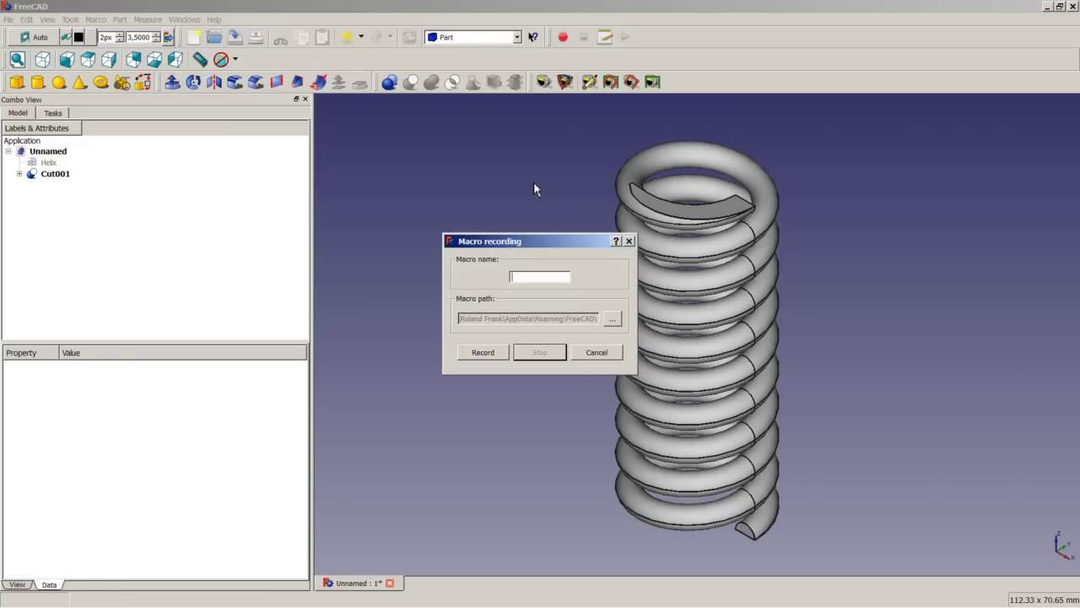
type("Test")
left_click(493, 352)
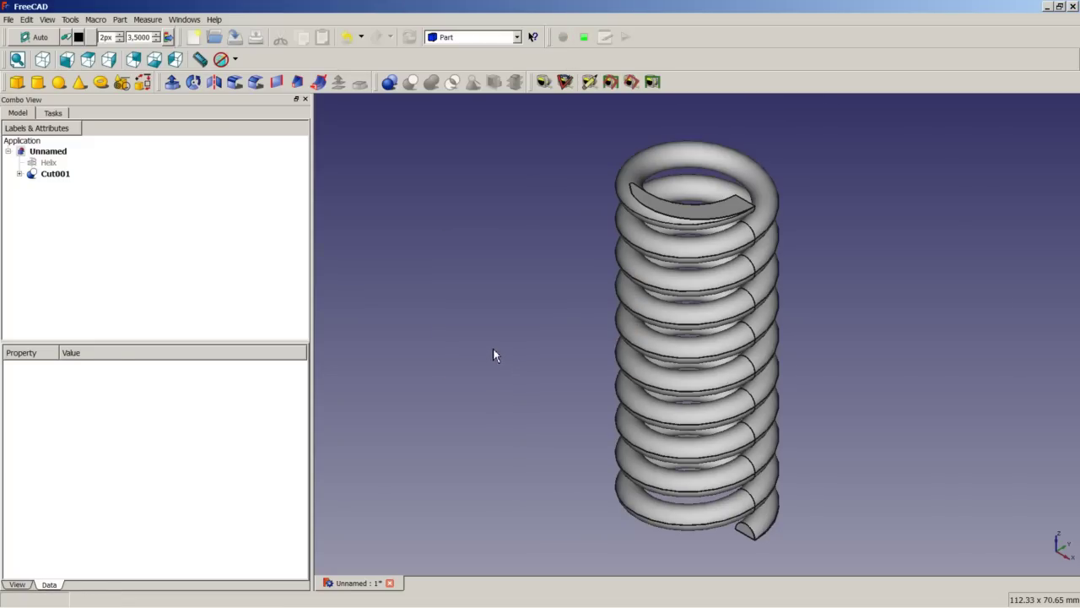
left_click(585, 39)
left_click(605, 38)
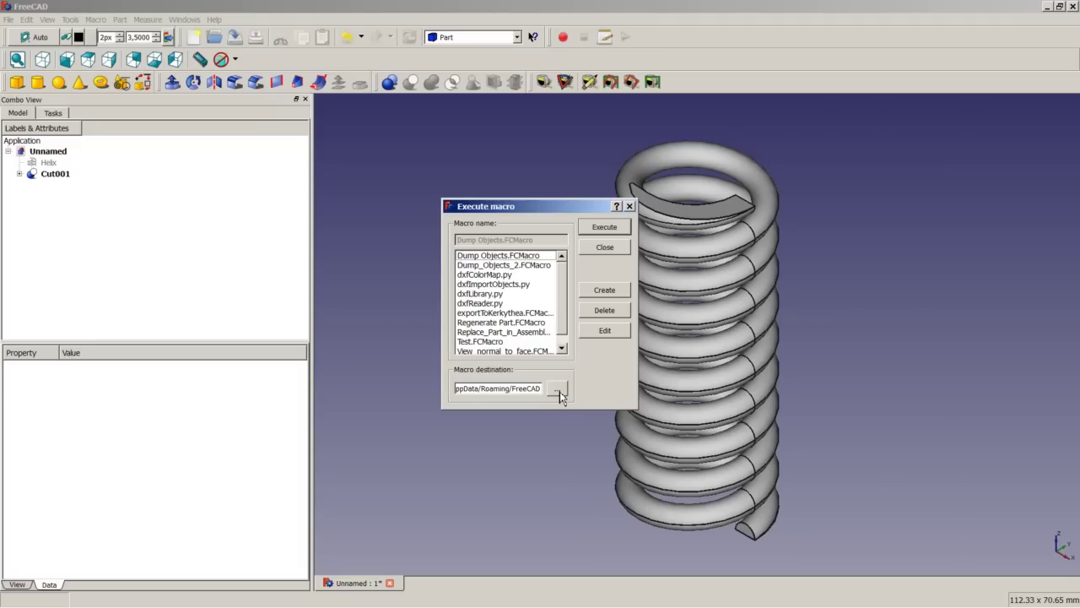
left_click(603, 248)
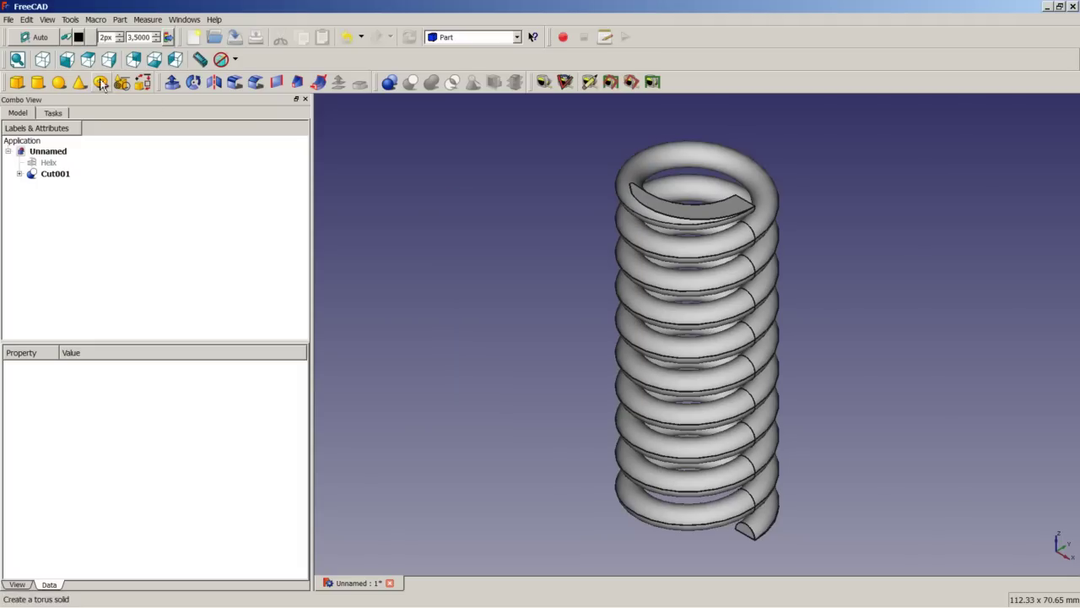
left_click(28, 20)
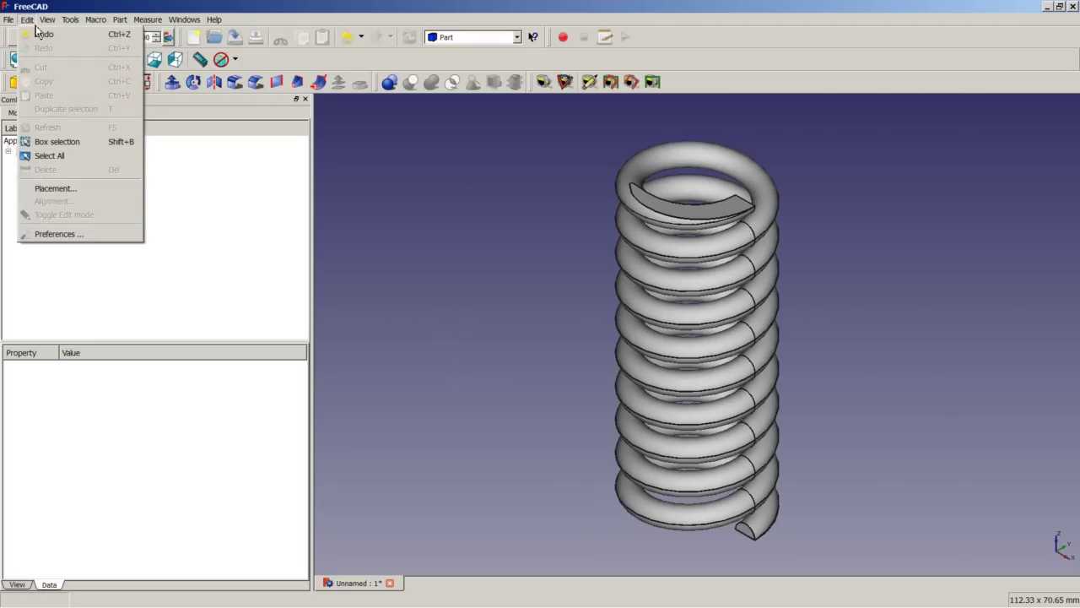
left_click(63, 241)
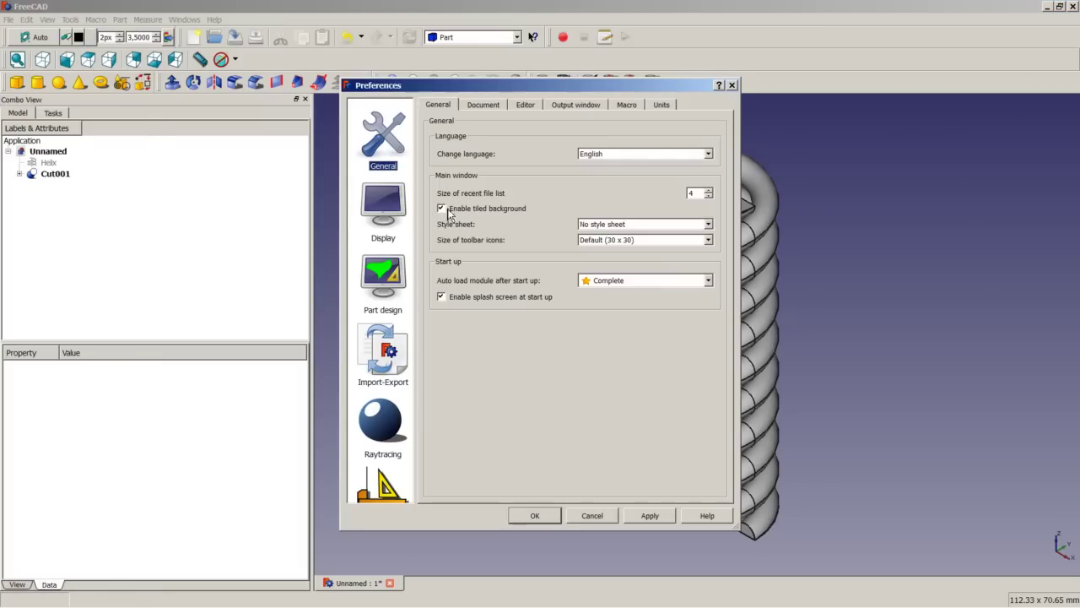
left_click(484, 104)
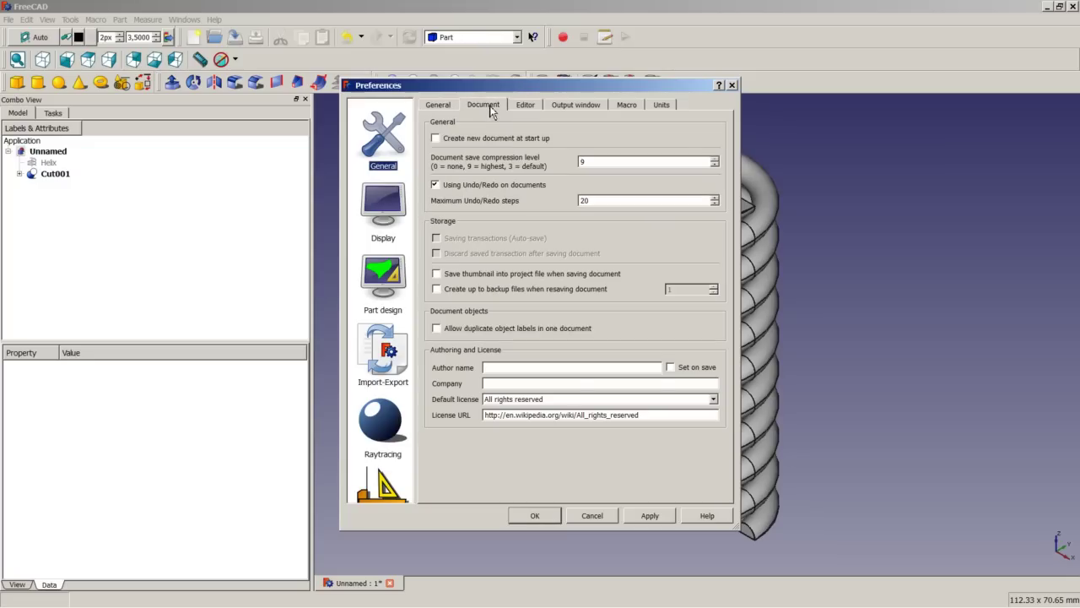
left_click(527, 107)
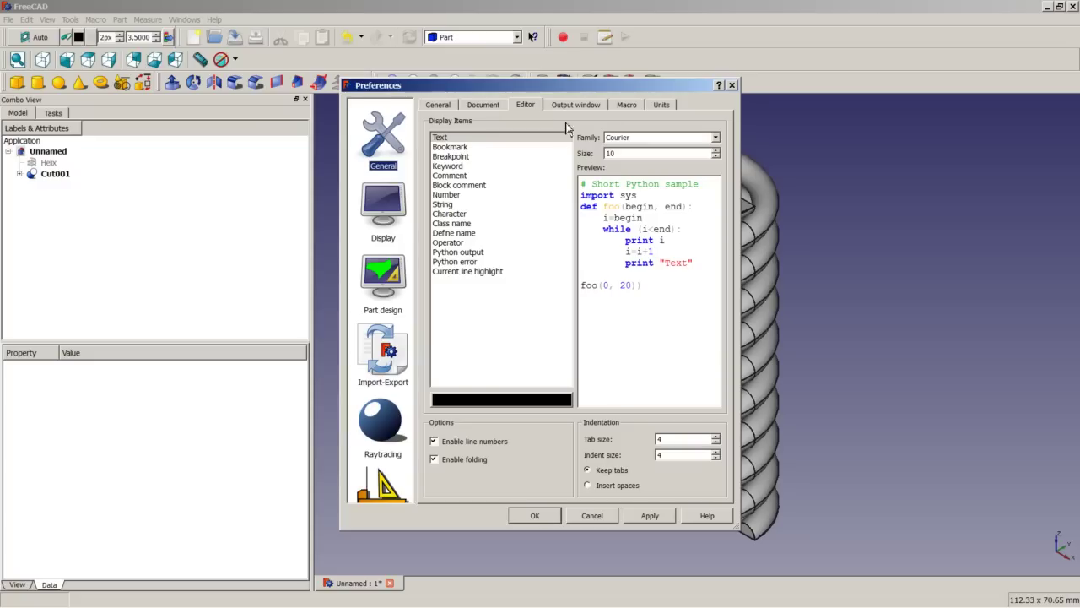
left_click(627, 108)
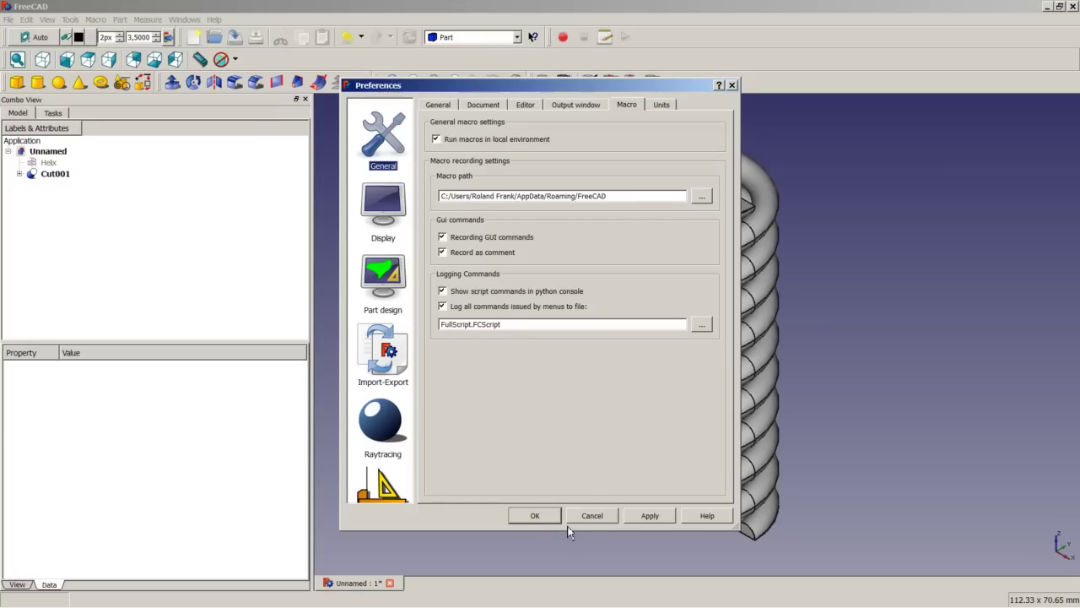
left_click(541, 514)
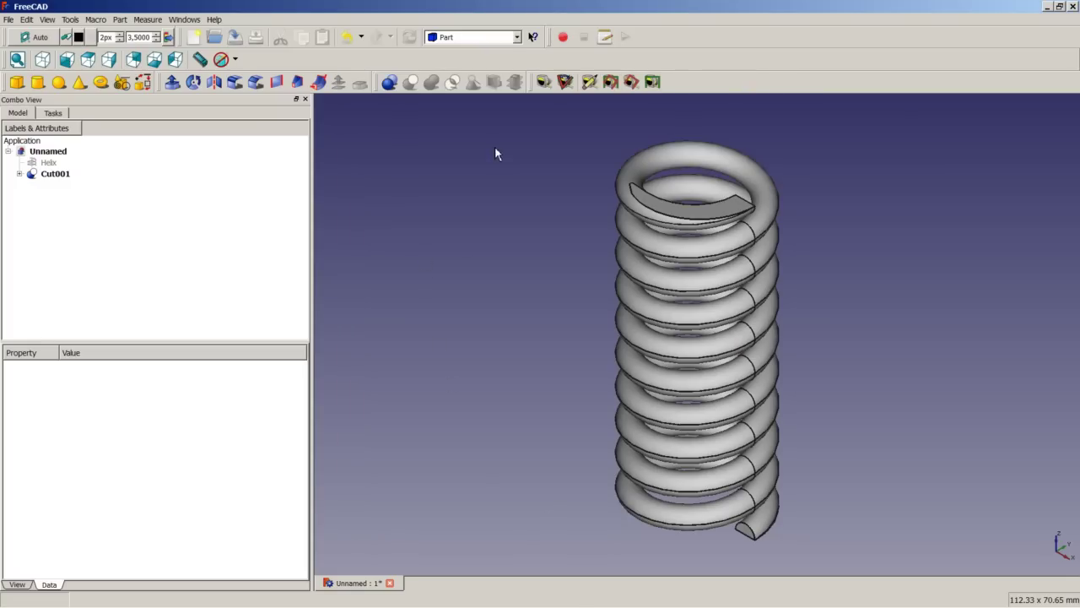
Open Test.FCMacro in the macro editor and delete all of its contents
left_click(605, 37)
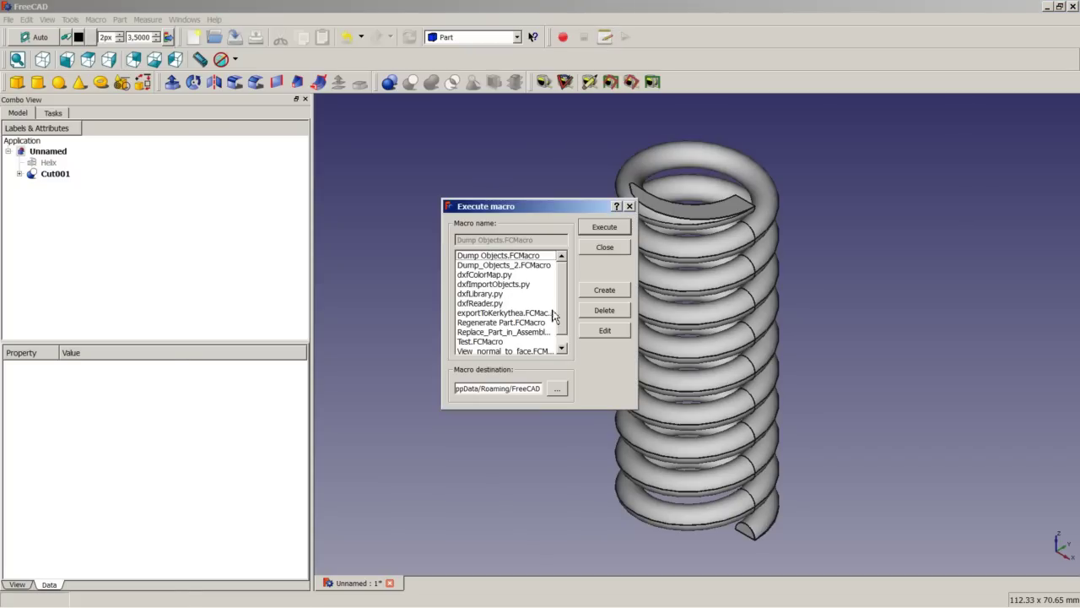
scroll(564, 319, "down", 1)
left_click(485, 333)
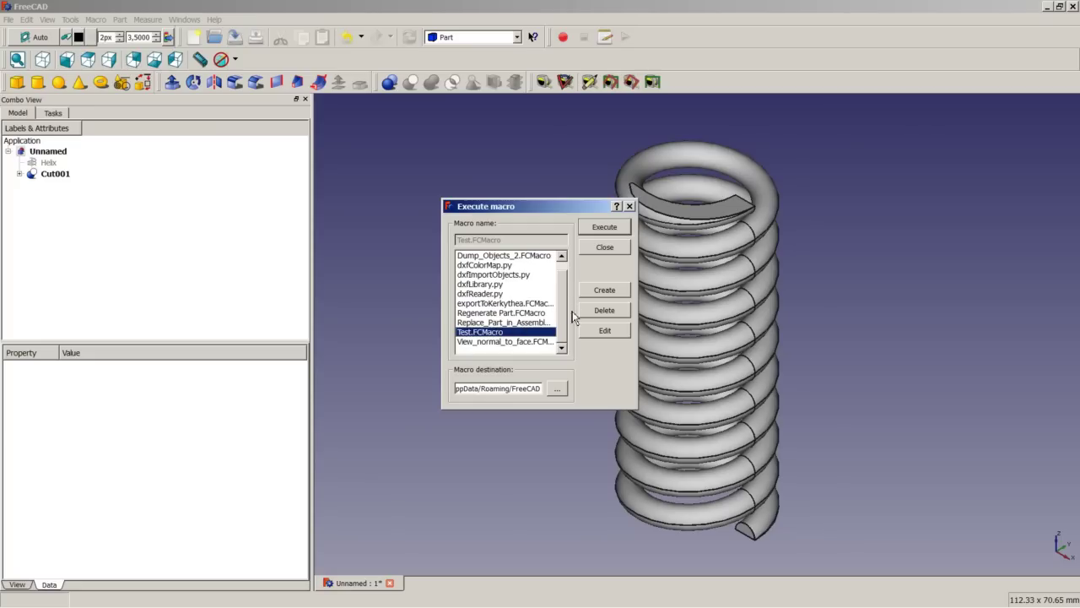
left_click(602, 335)
left_click_drag(367, 168, 349, 104)
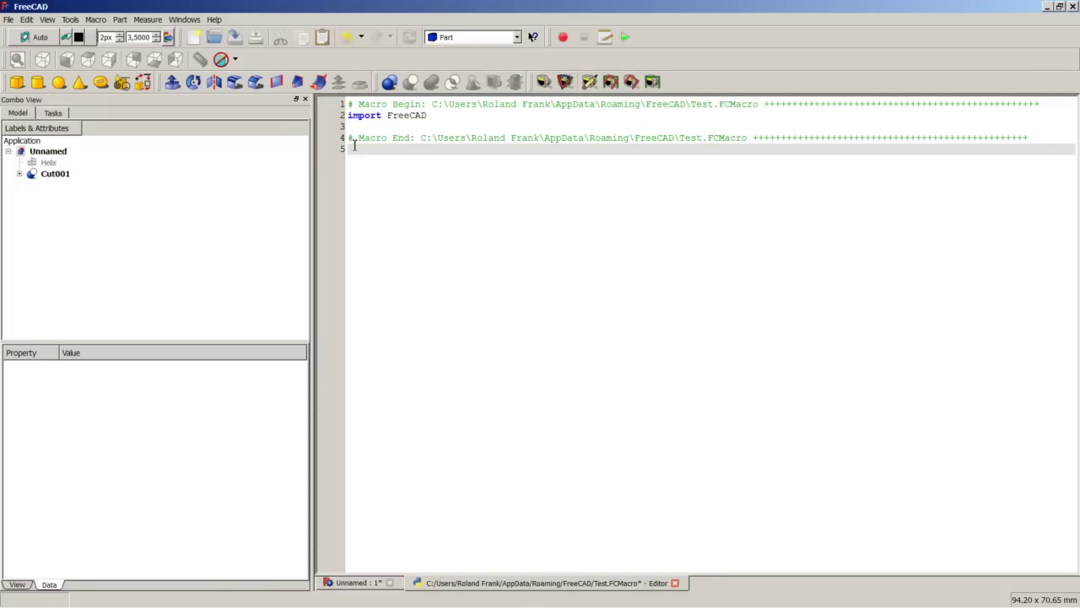
key("ctrl+a")
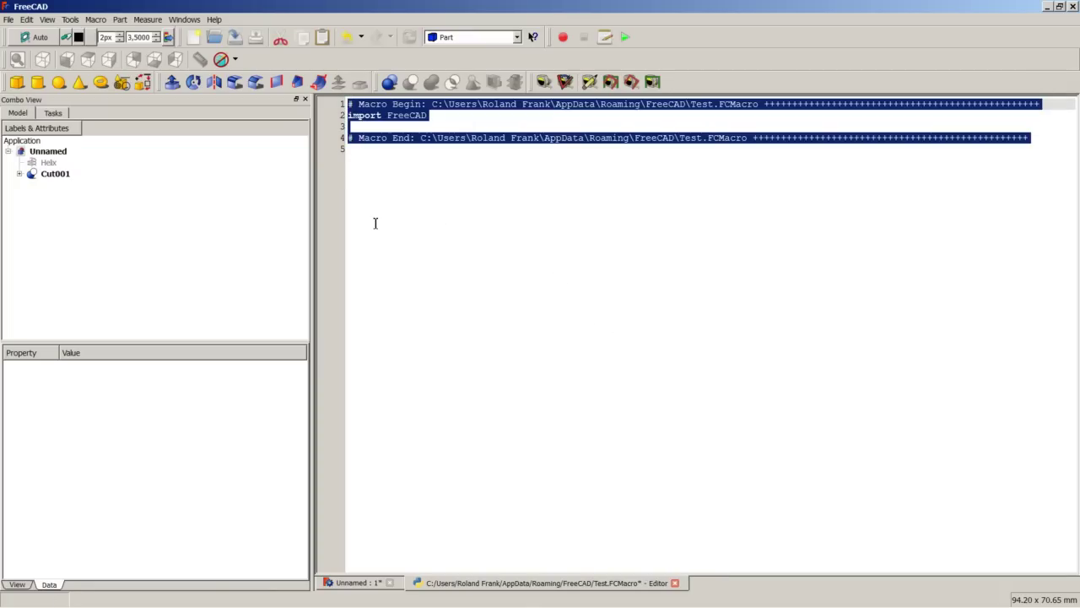
key("Delete")
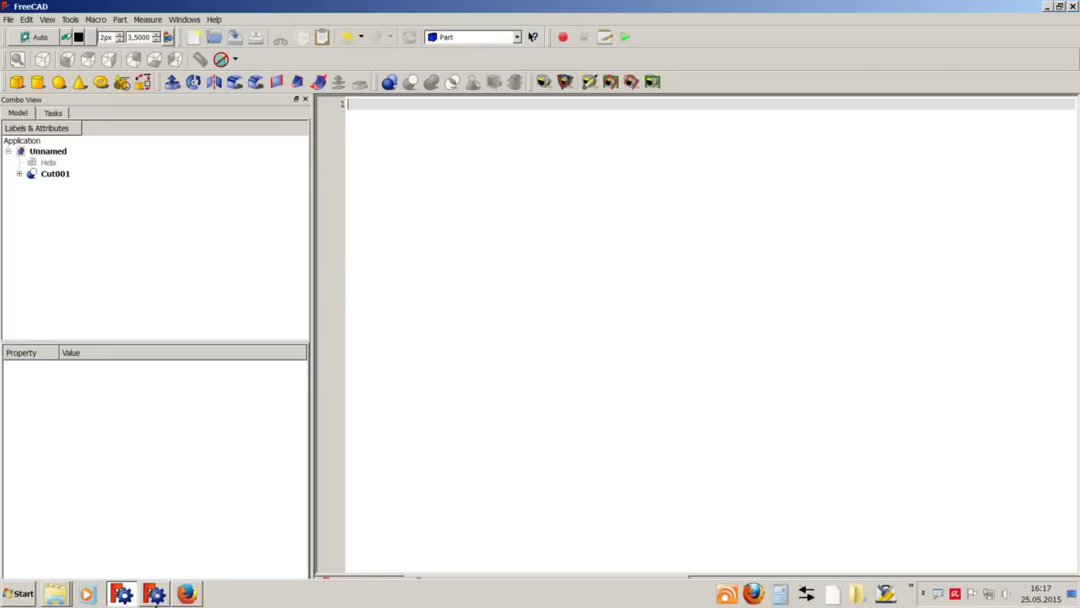
left_click(187, 594)
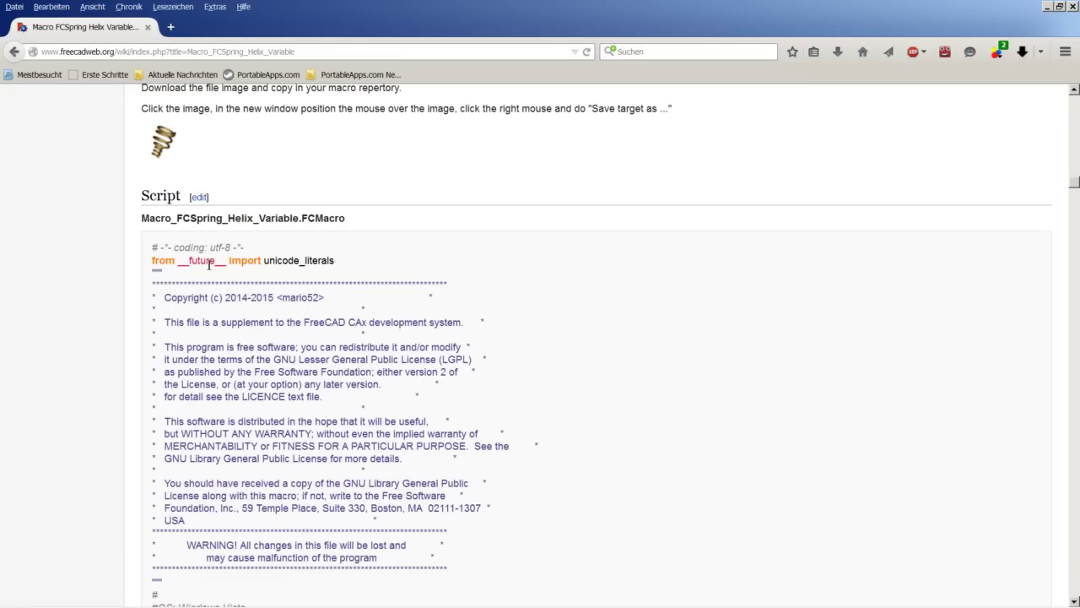
Select and scroll through the FCSpring script in Firefox, then go back to FreeCAD
left_click_drag(153, 244, 184, 595)
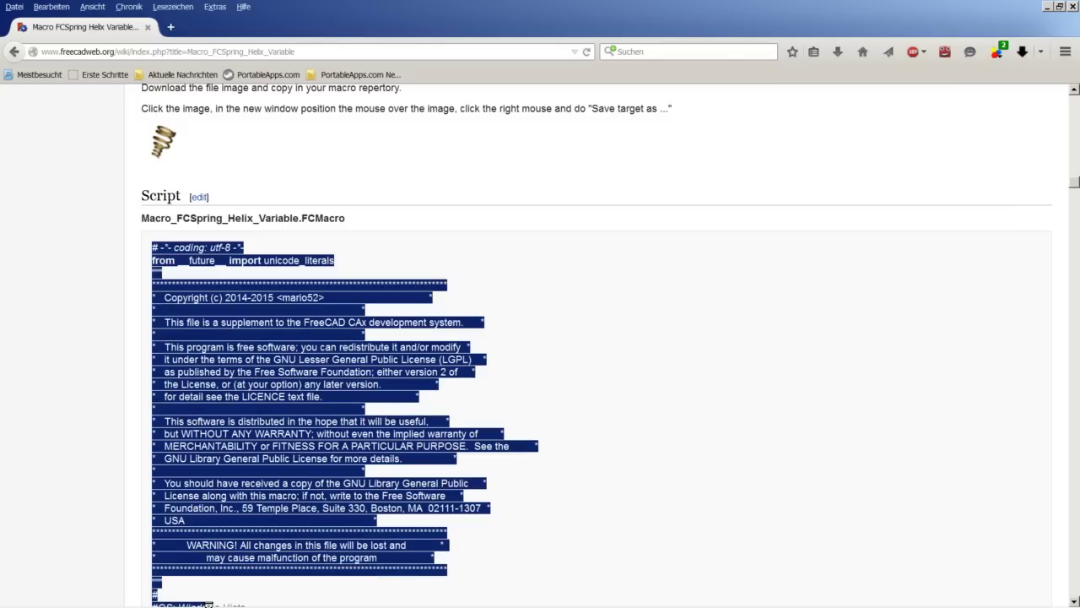
mouse_move(216, 599)
scroll(268, 494, "down", 20)
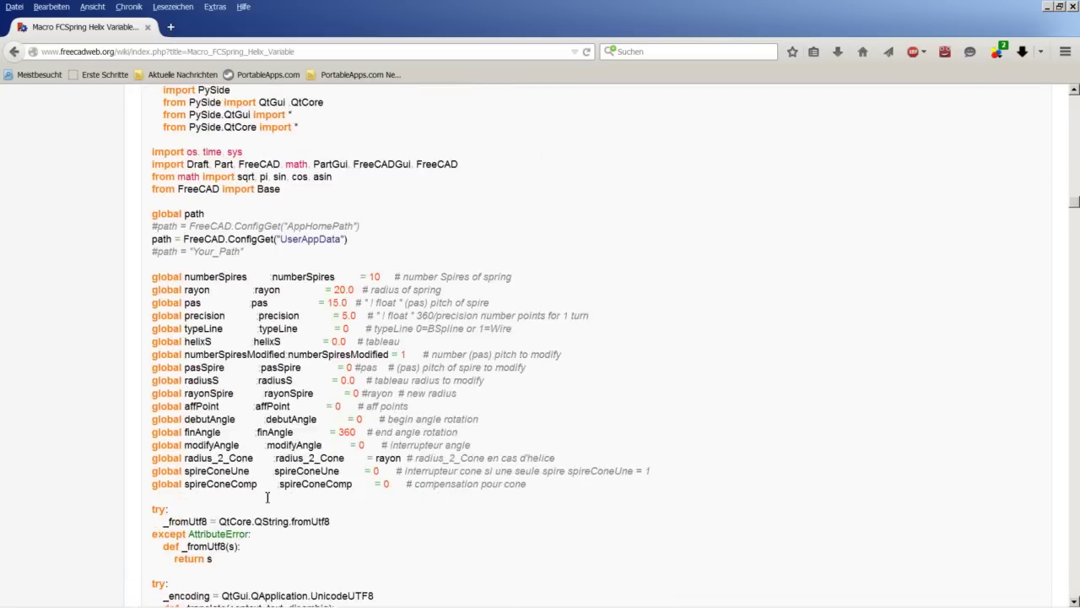
scroll(268, 494, "down", 15)
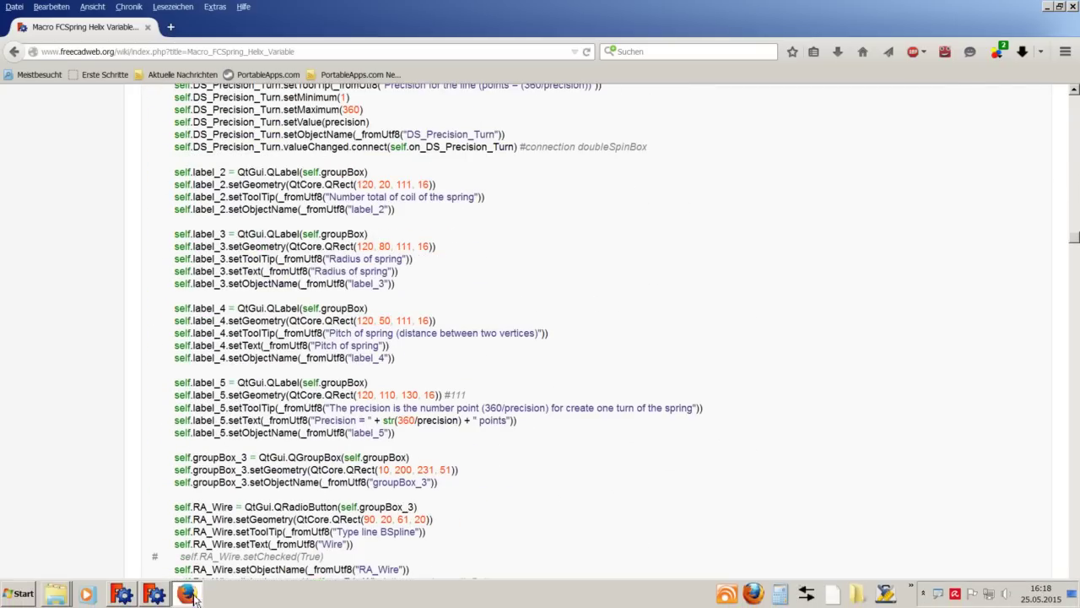
left_click(133, 596)
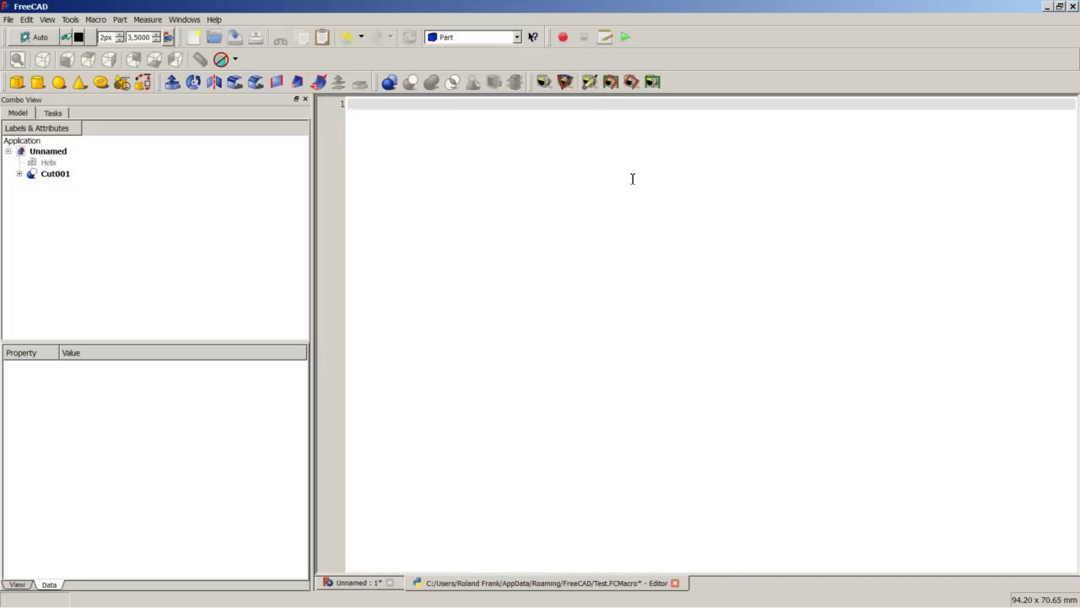
Close the Test.FCMacro editor, discarding the unsaved changes
left_click(676, 582)
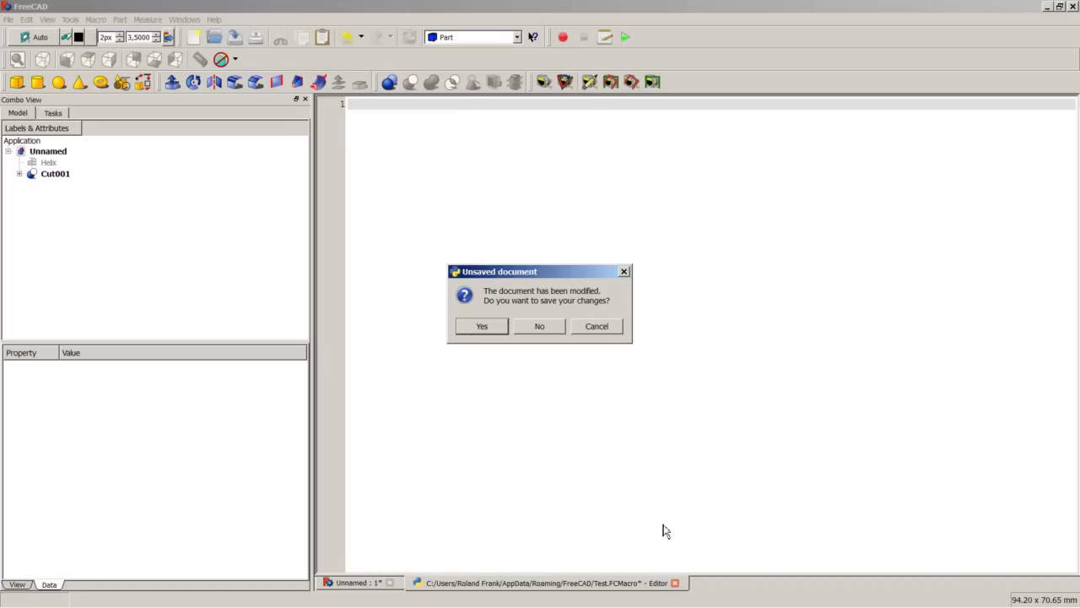
left_click(545, 326)
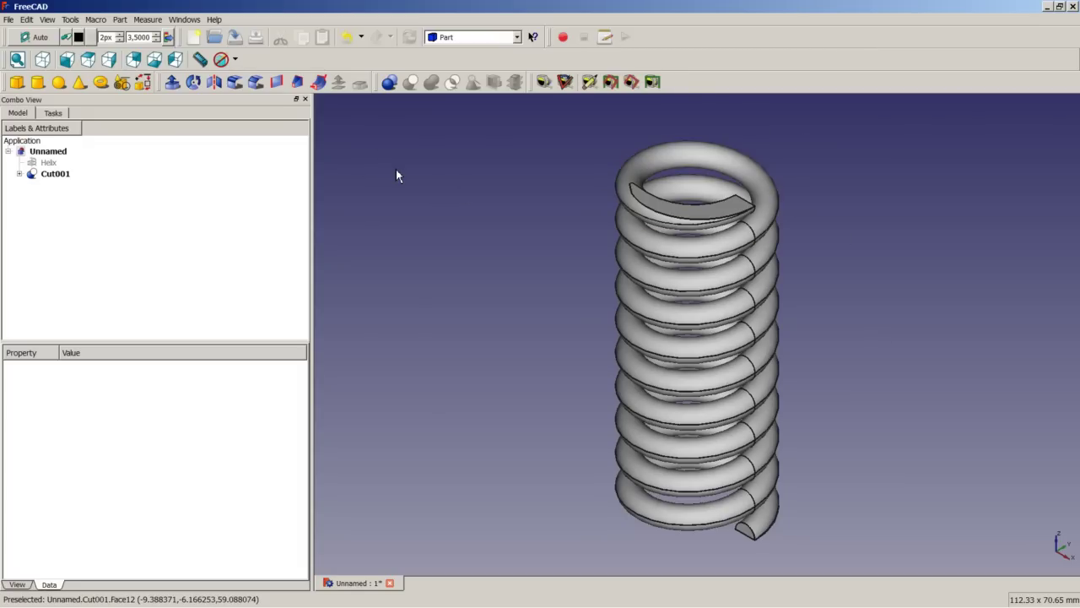
Create a new document with a Part Torus of radius 10 mm and tube radius 2 mm, and select it
left_click(193, 37)
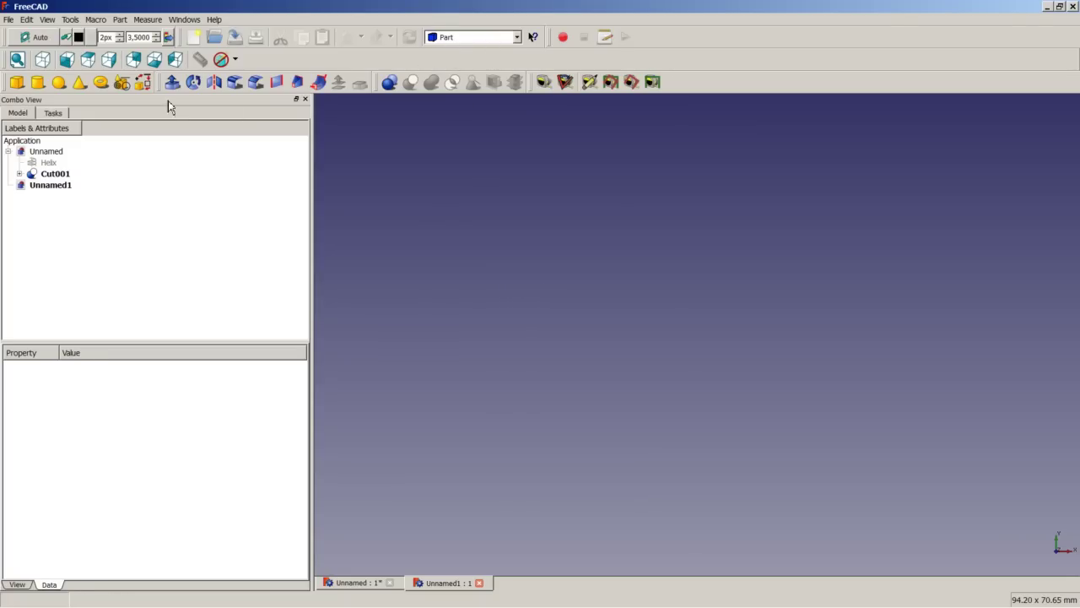
left_click(101, 85)
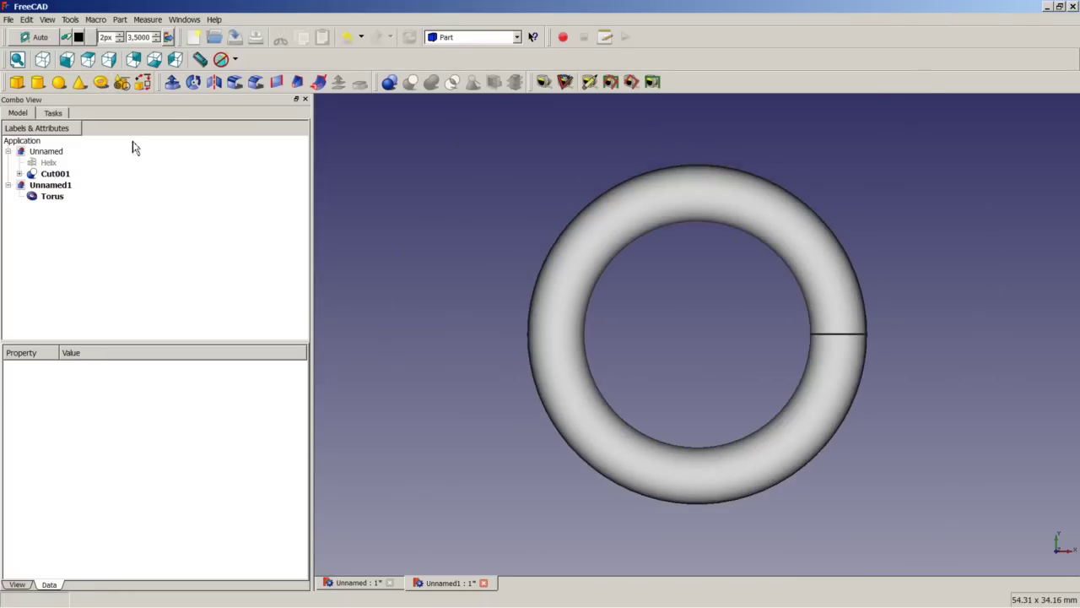
left_click(50, 200)
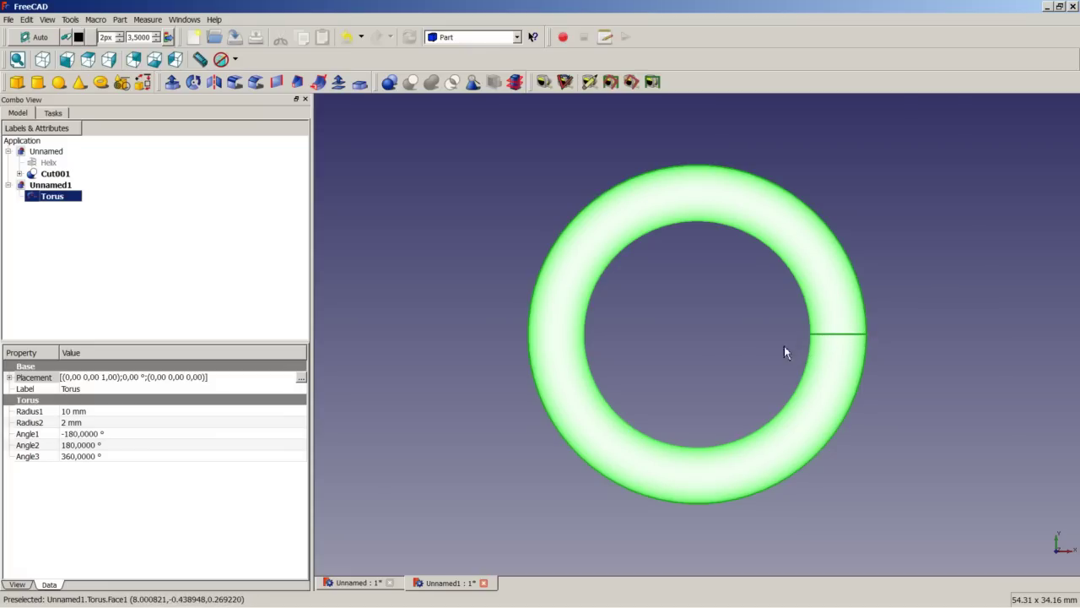
Show the torus in axonometric view, then go through Part Design to the Draft workbench
left_click(44, 59)
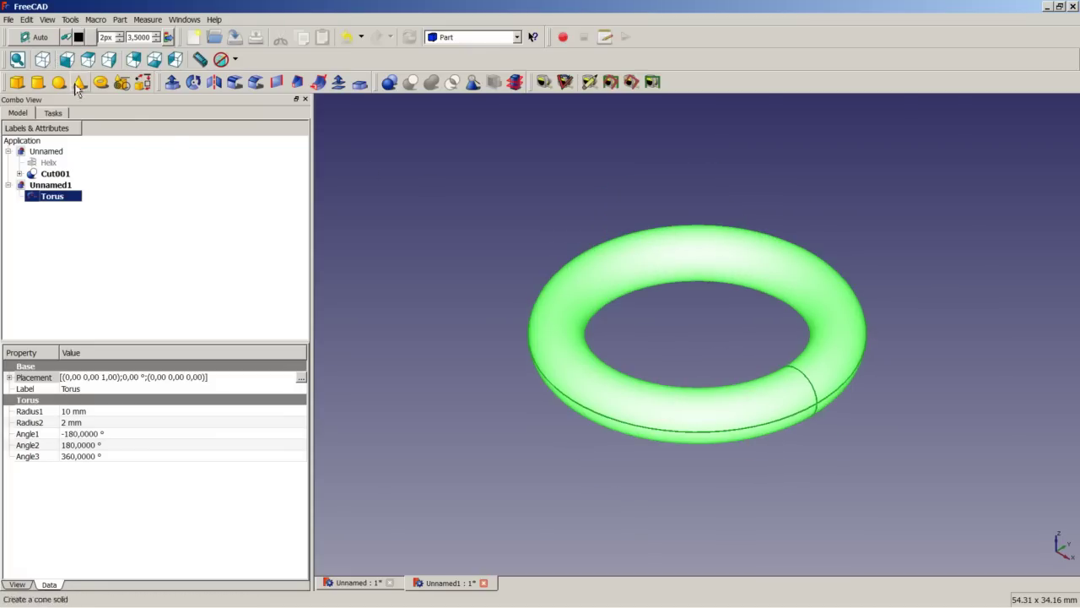
left_click(468, 236)
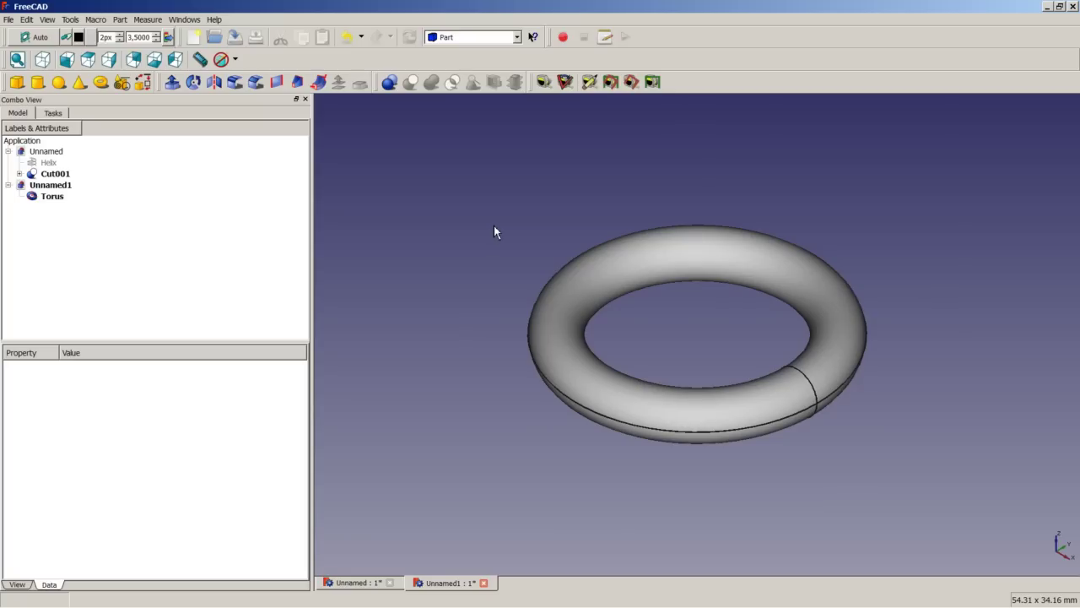
left_click(518, 38)
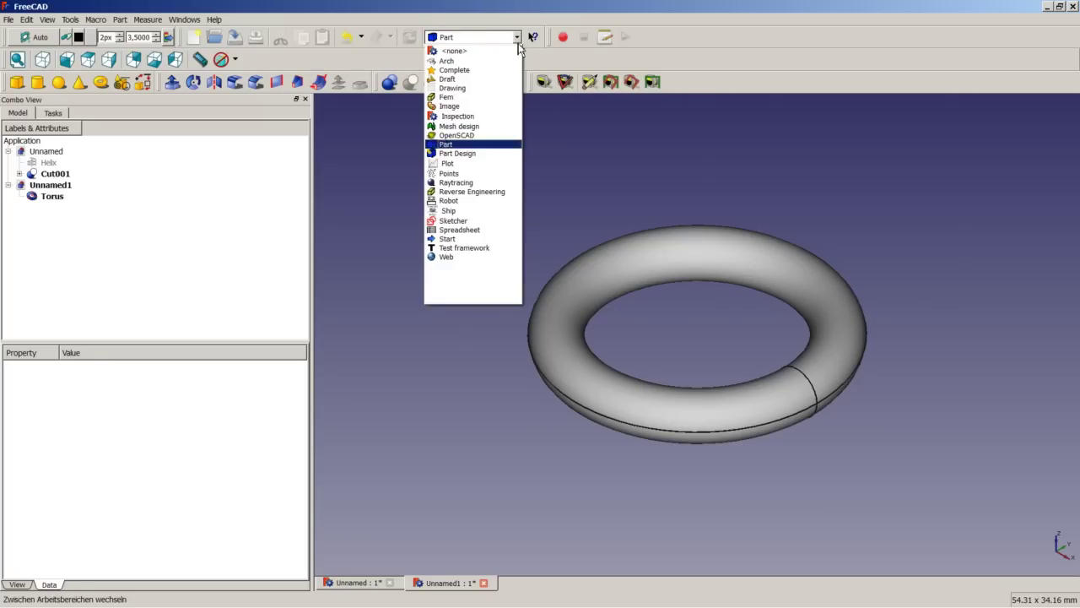
left_click(460, 153)
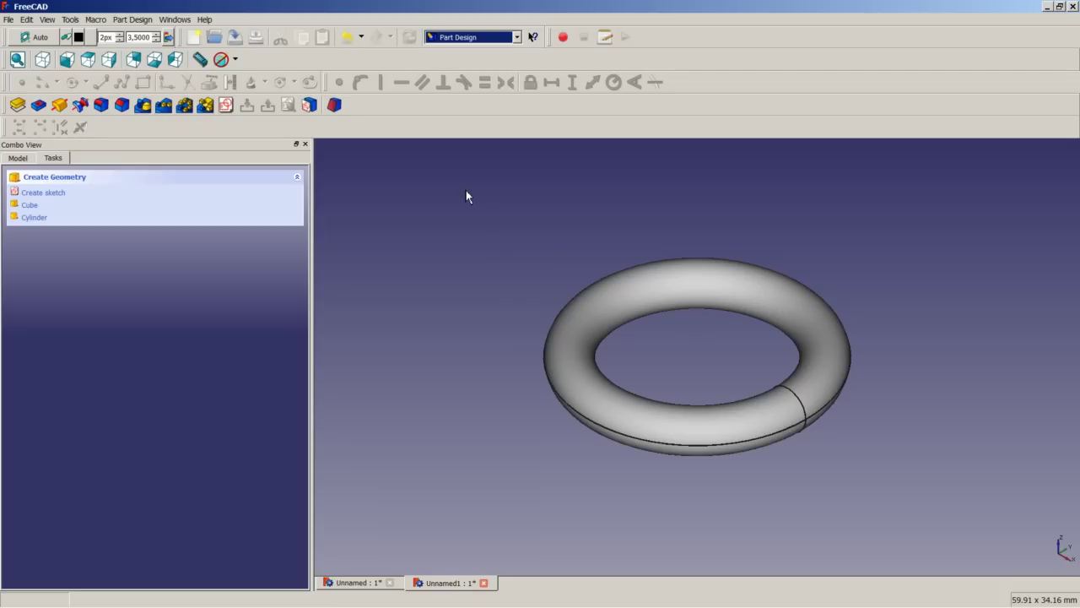
left_click(501, 40)
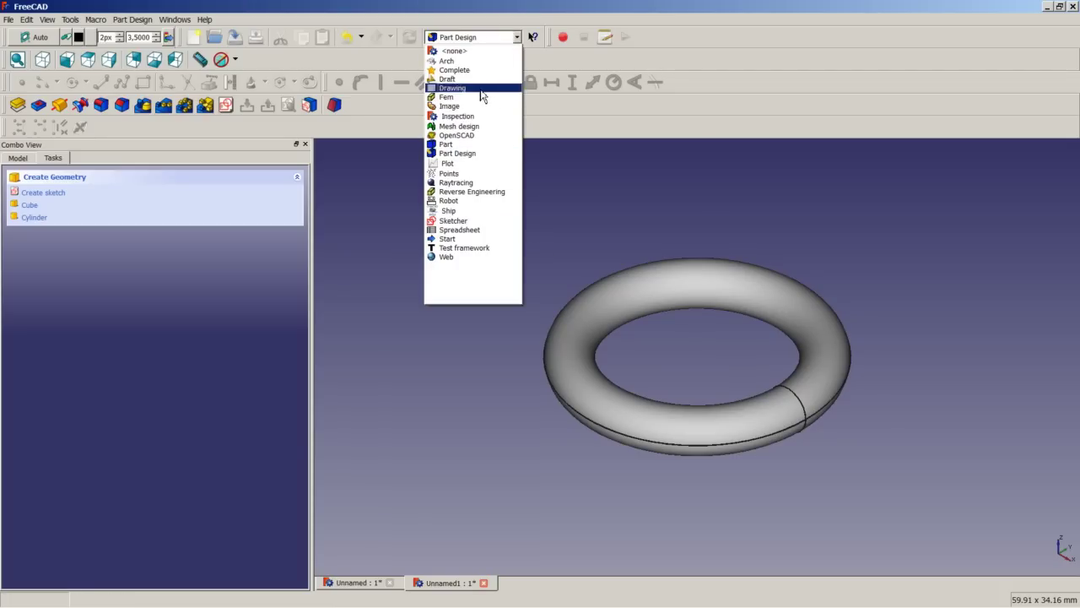
left_click(475, 89)
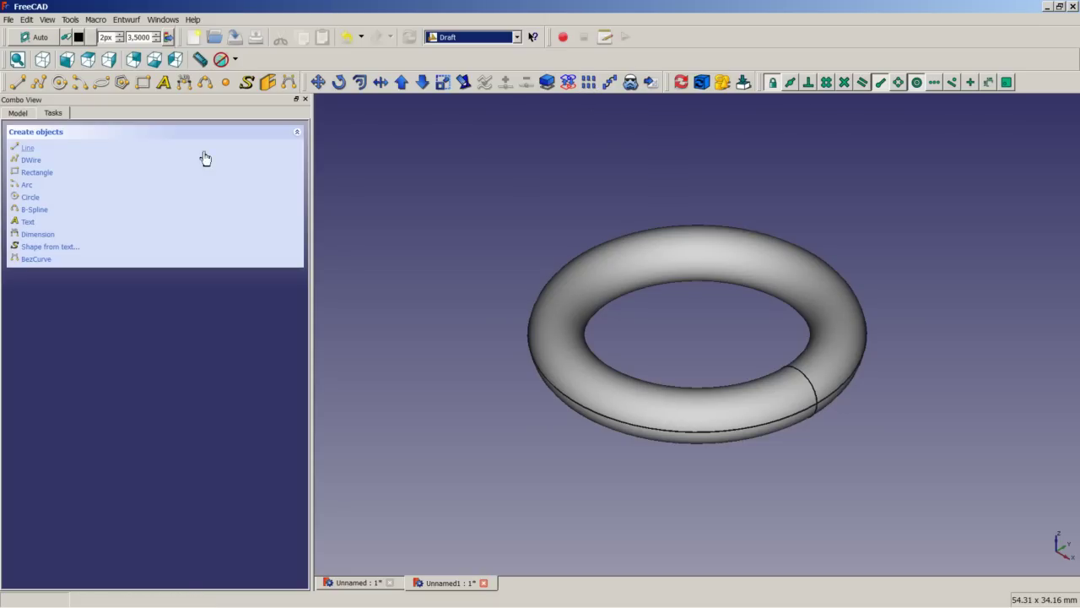
left_click(25, 115)
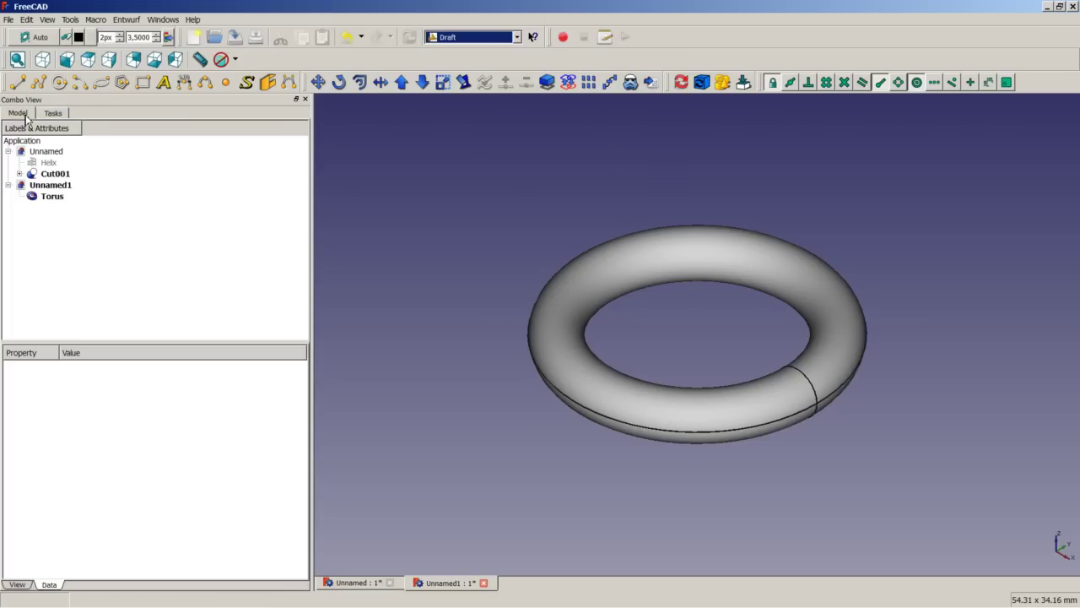
left_click(54, 198)
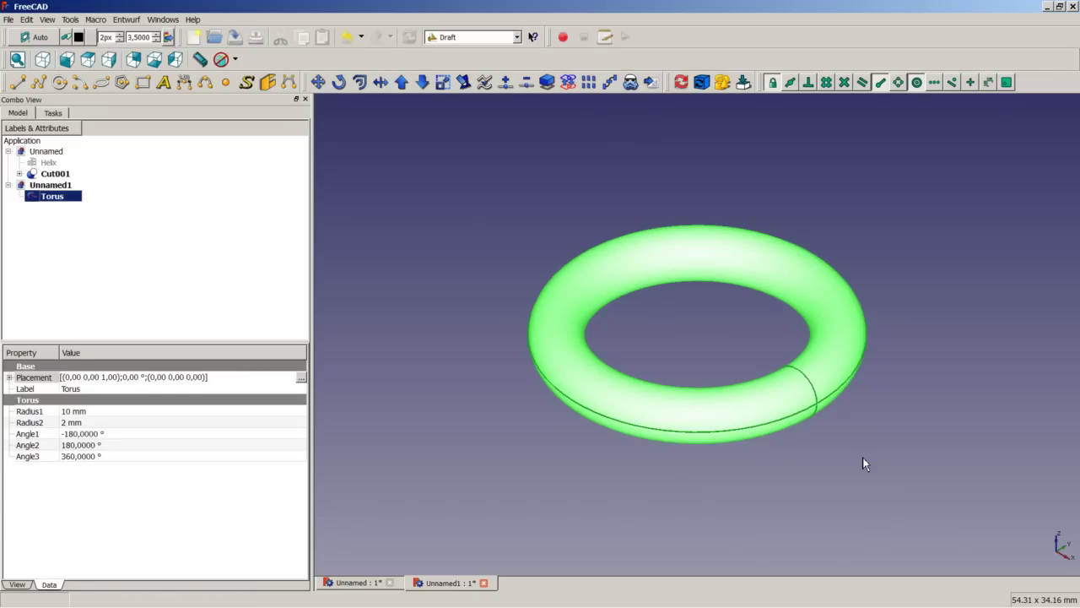
left_click(945, 481)
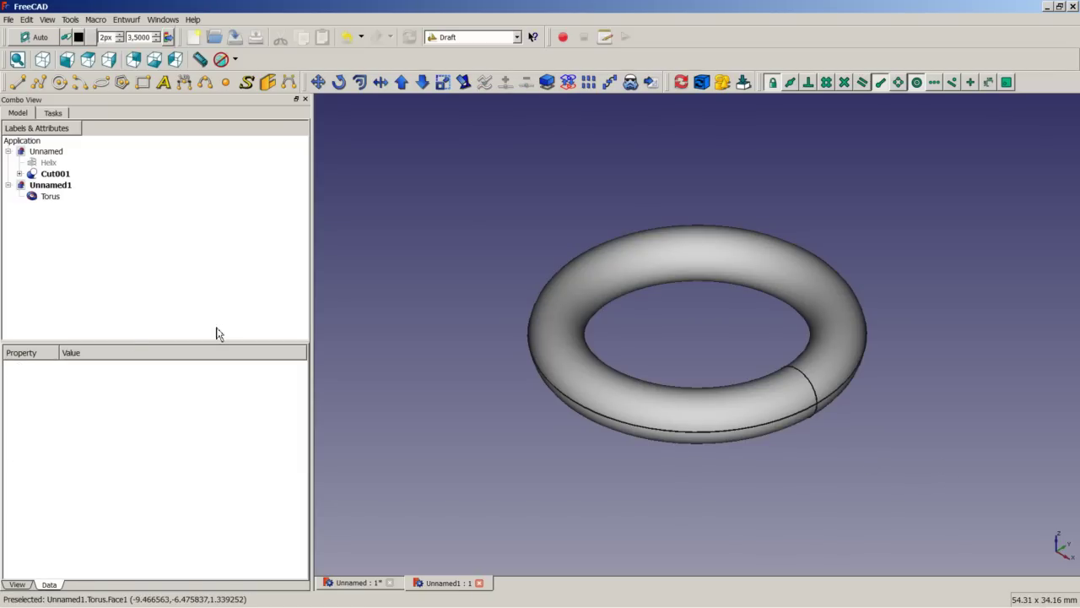
left_click(47, 197)
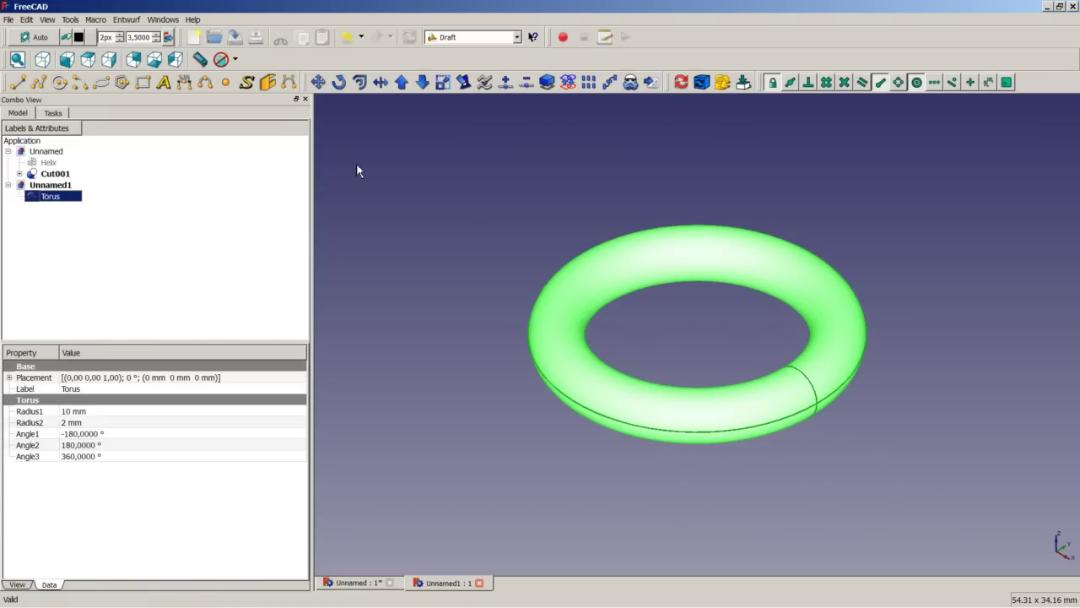
left_click(593, 86)
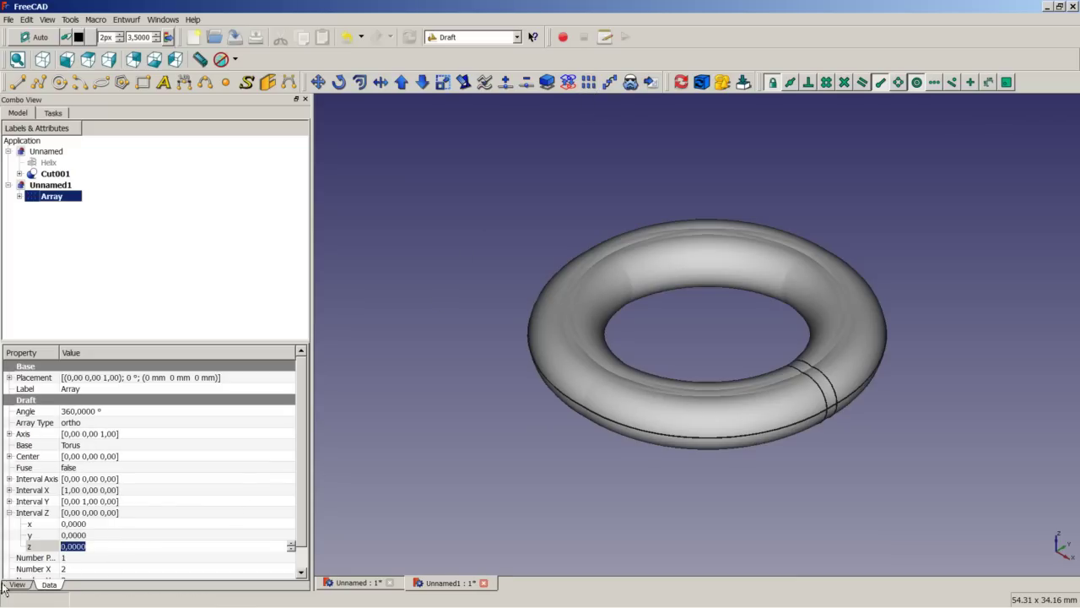
left_click_drag(303, 486, 305, 523)
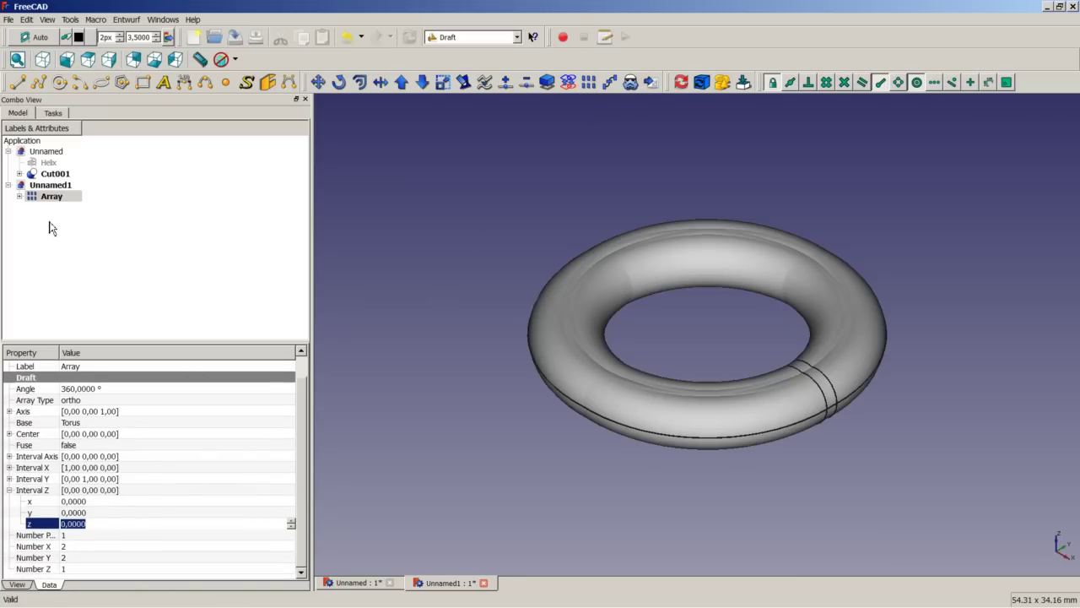
Set the array's Interval X x value to 0 mm
left_click(9, 489)
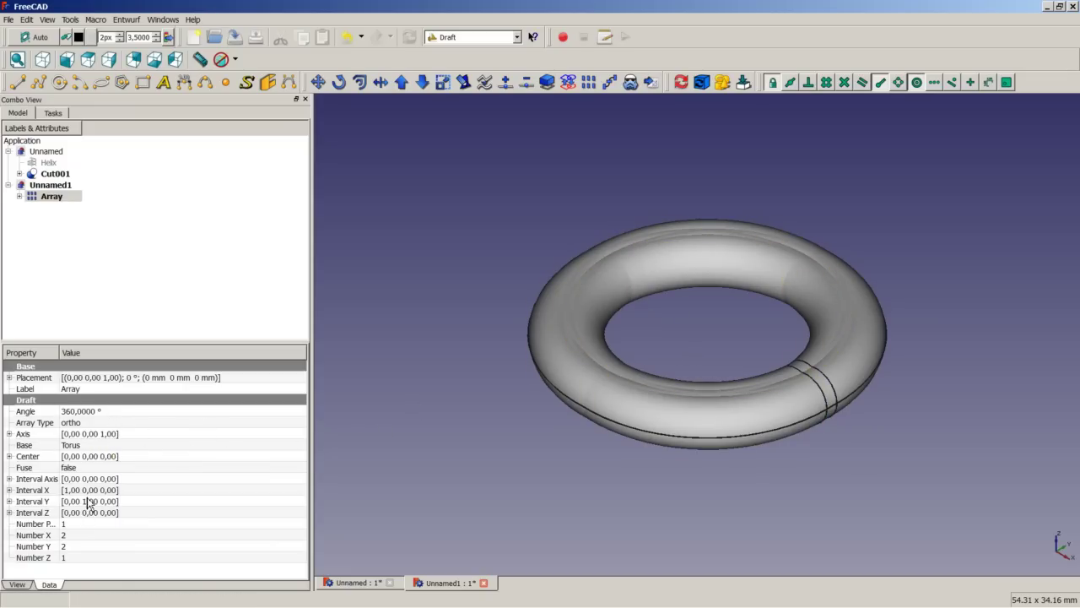
left_click(9, 490)
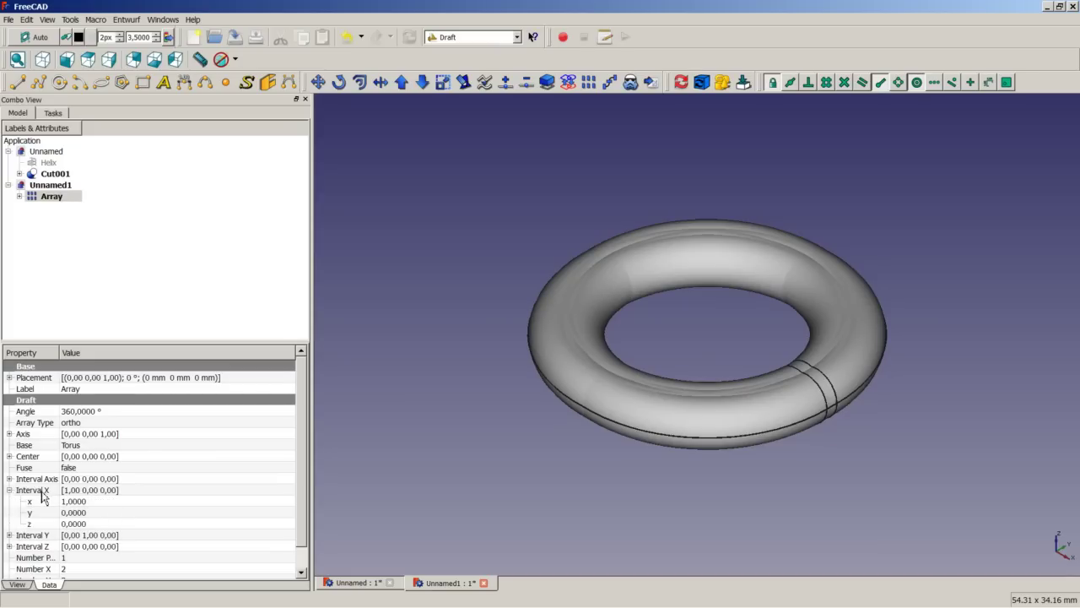
left_click(91, 501)
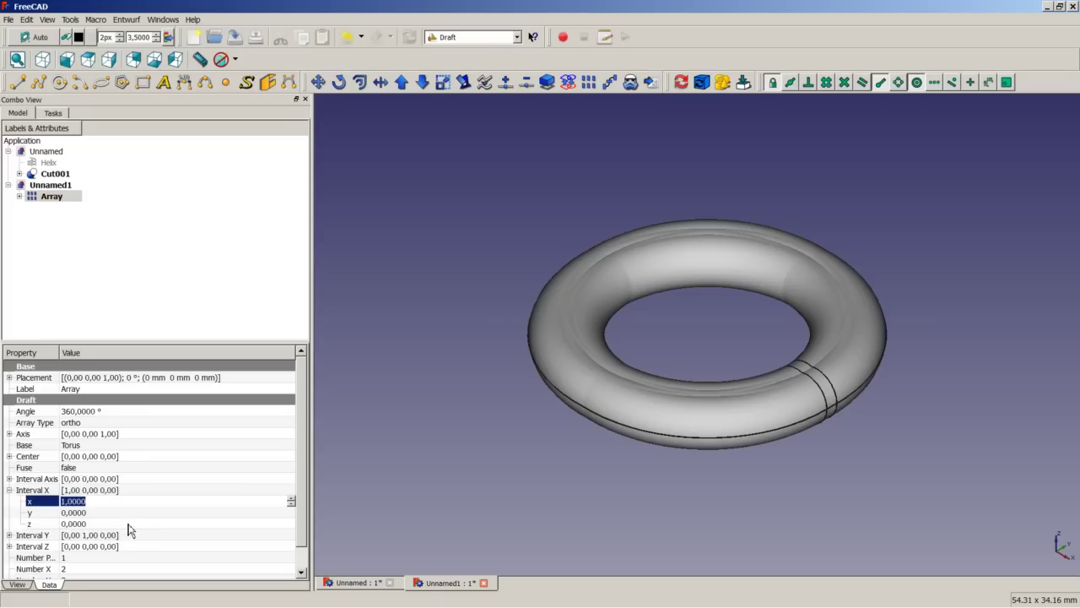
type("0")
key("Return")
left_click(10, 490)
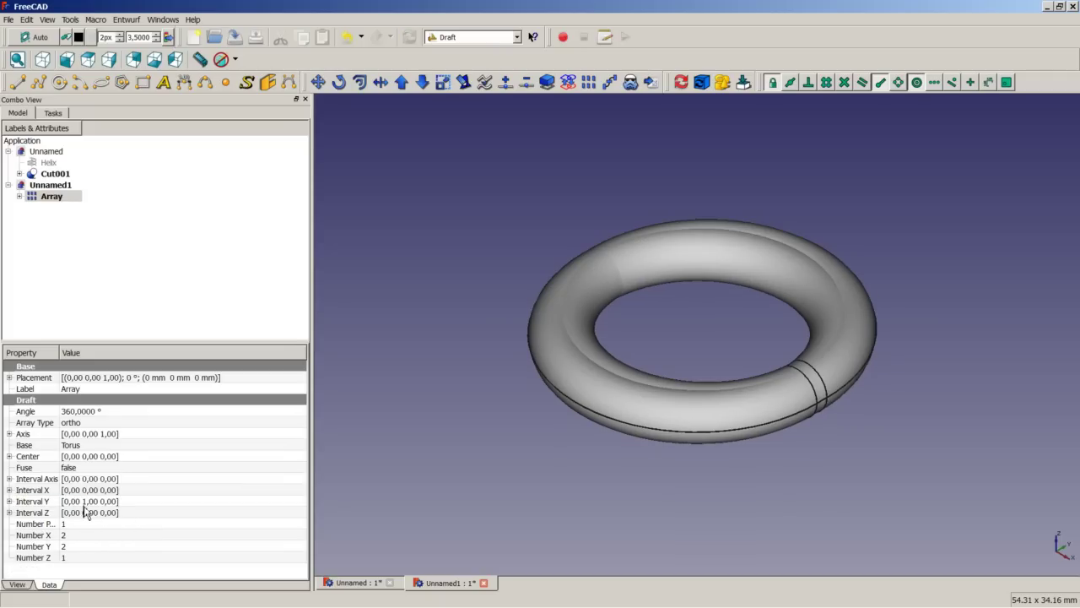
Set the array's Interval Y y value to 0 mm
left_click(9, 502)
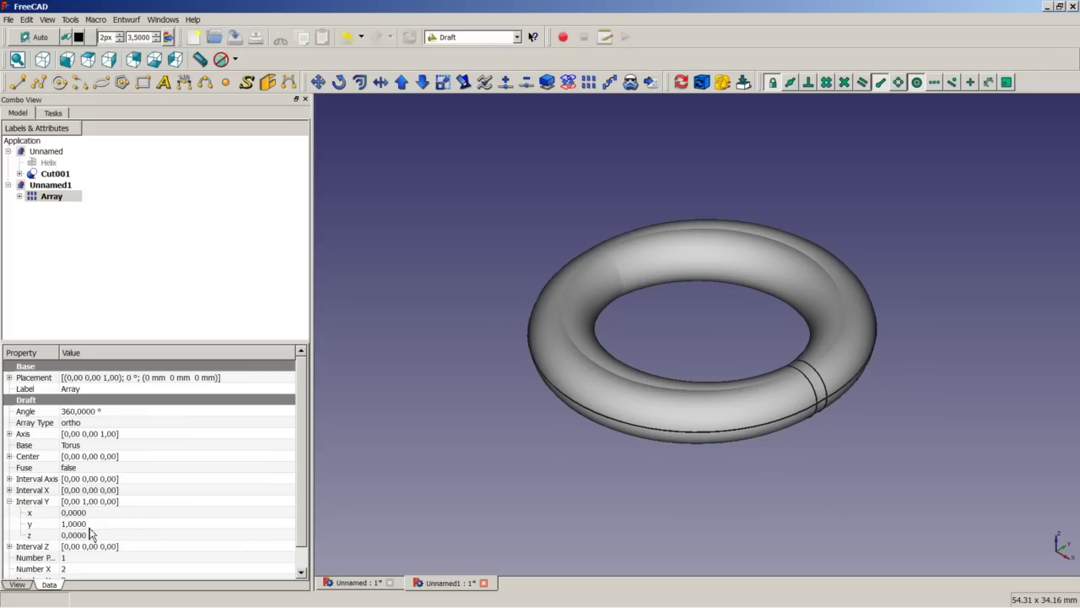
left_click(94, 524)
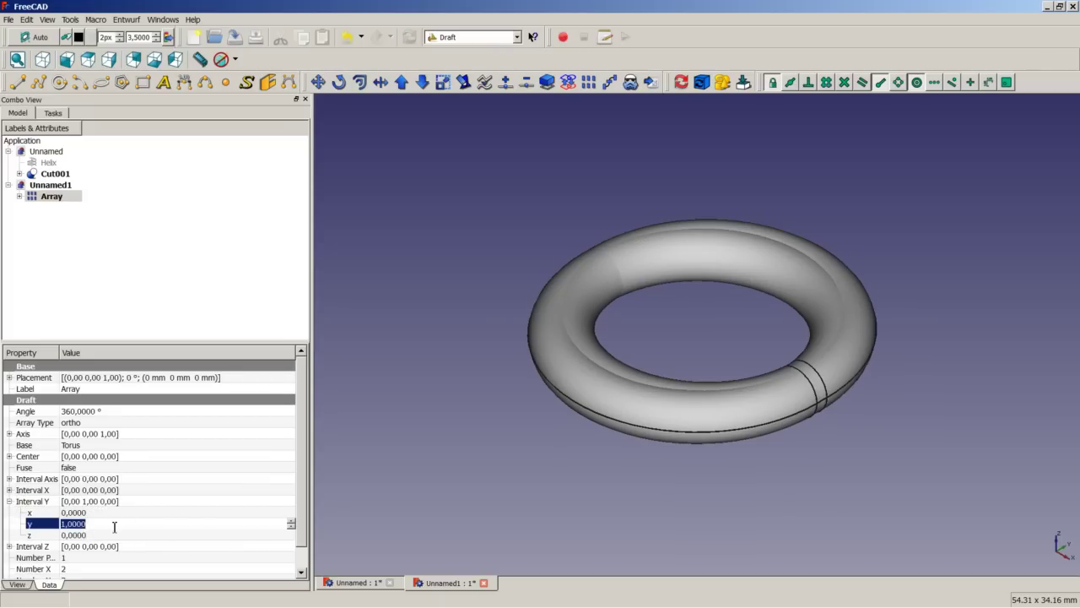
type("0")
left_click(112, 511)
left_click(9, 501)
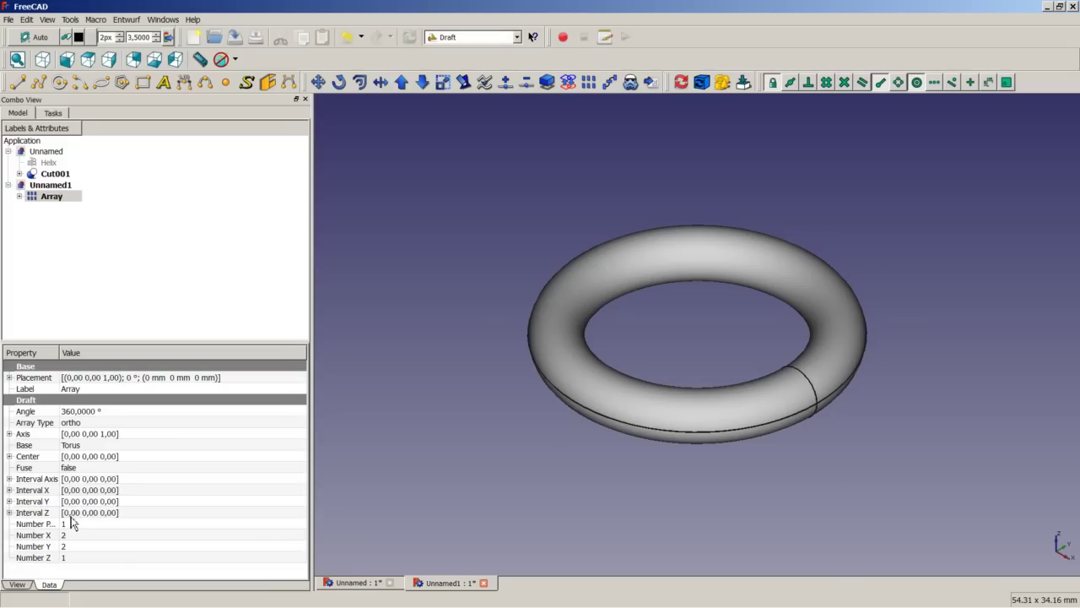
left_click(9, 512)
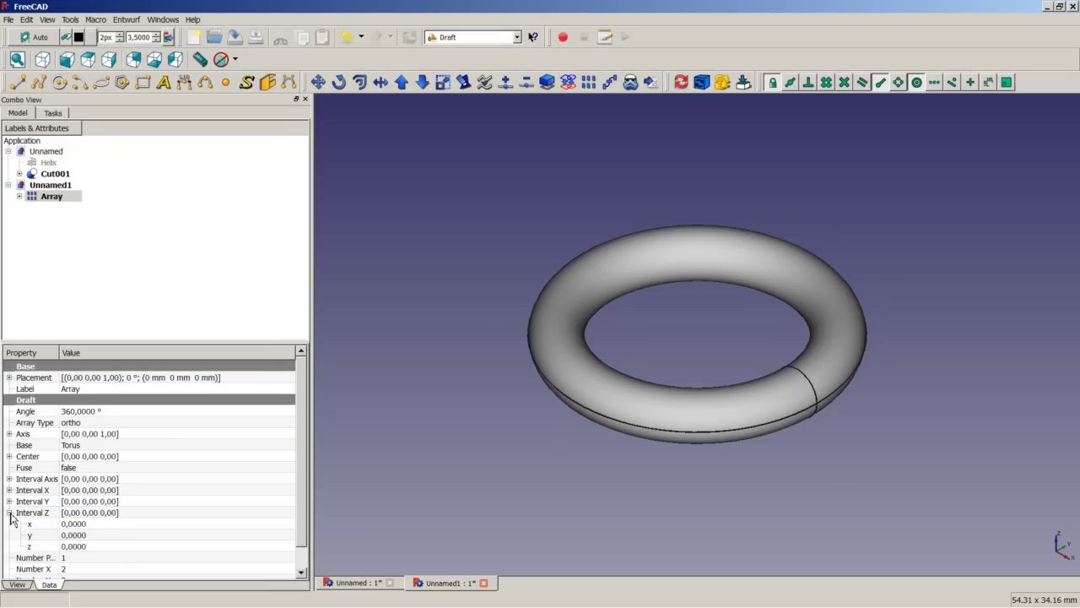
left_click(93, 547)
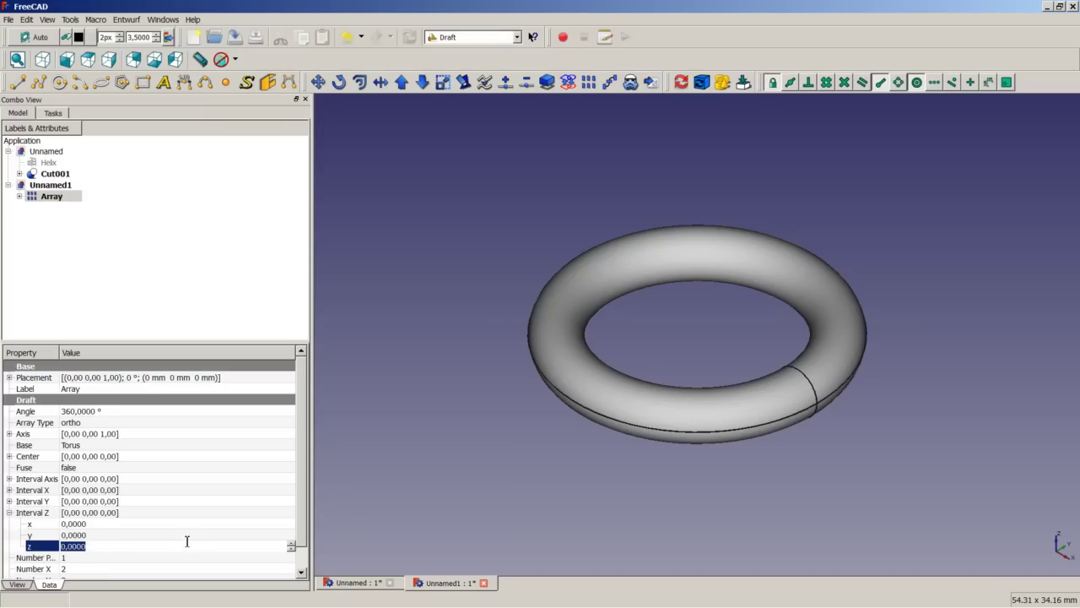
Set Interval Z to 6 mm and Number X 1, Number Y 1, Number Z 10
type("6")
left_click(135, 515)
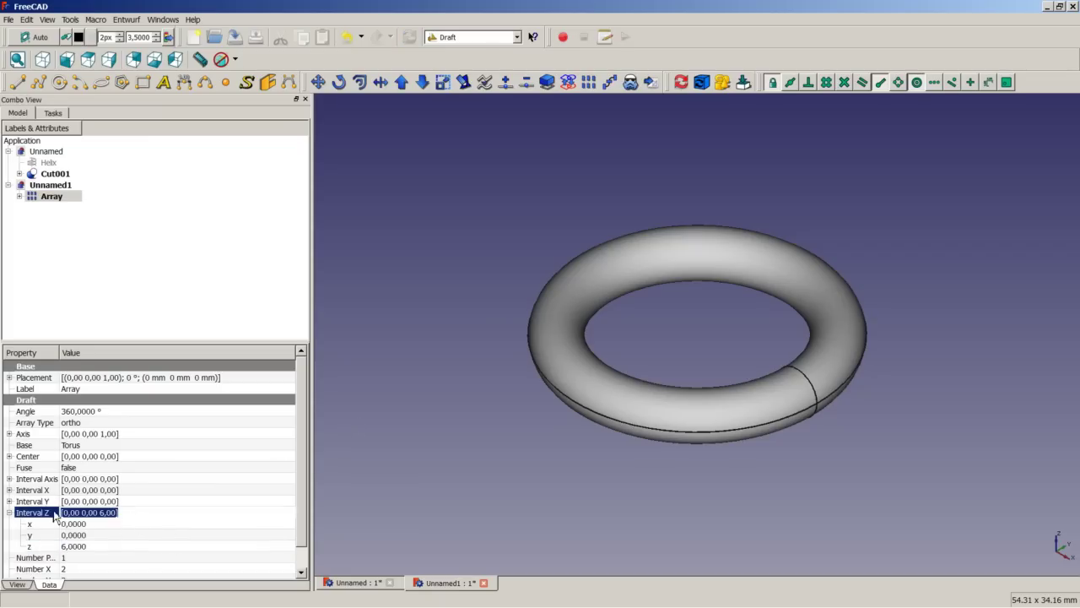
left_click(9, 512)
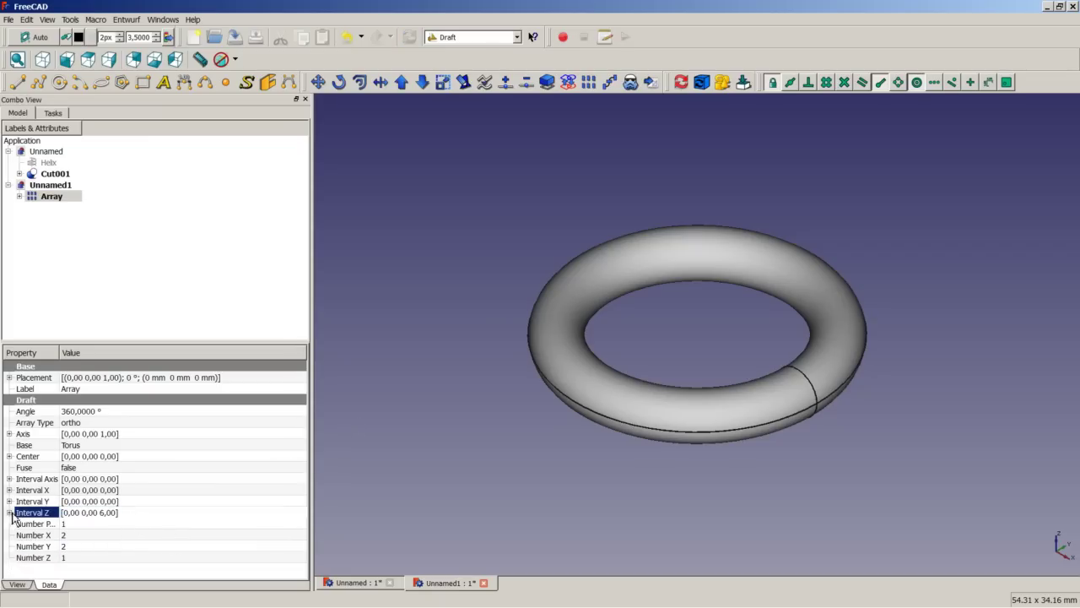
left_click(75, 535)
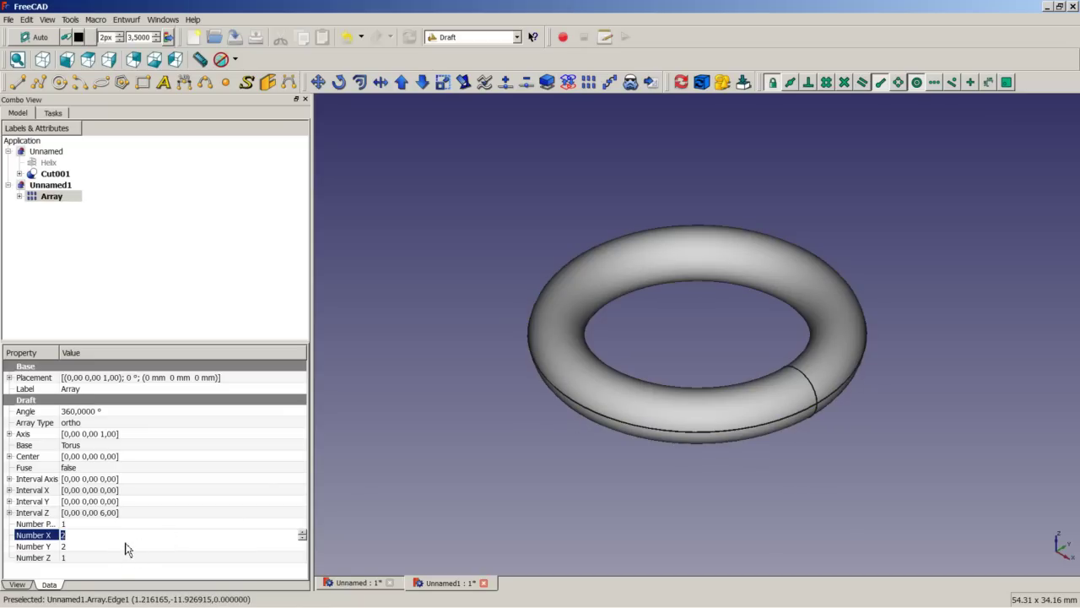
type("1")
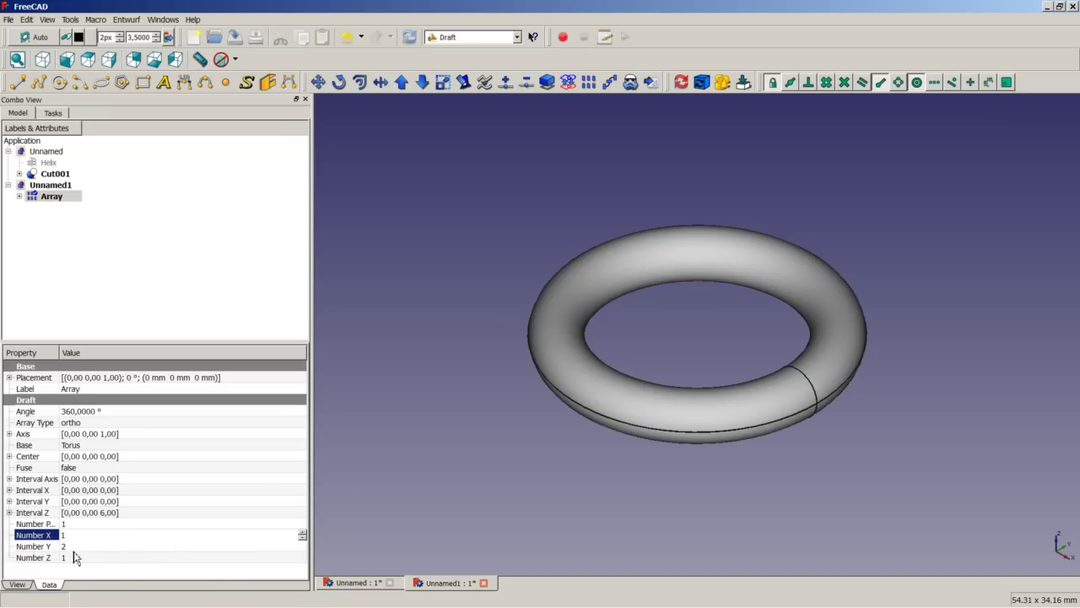
left_click(75, 546)
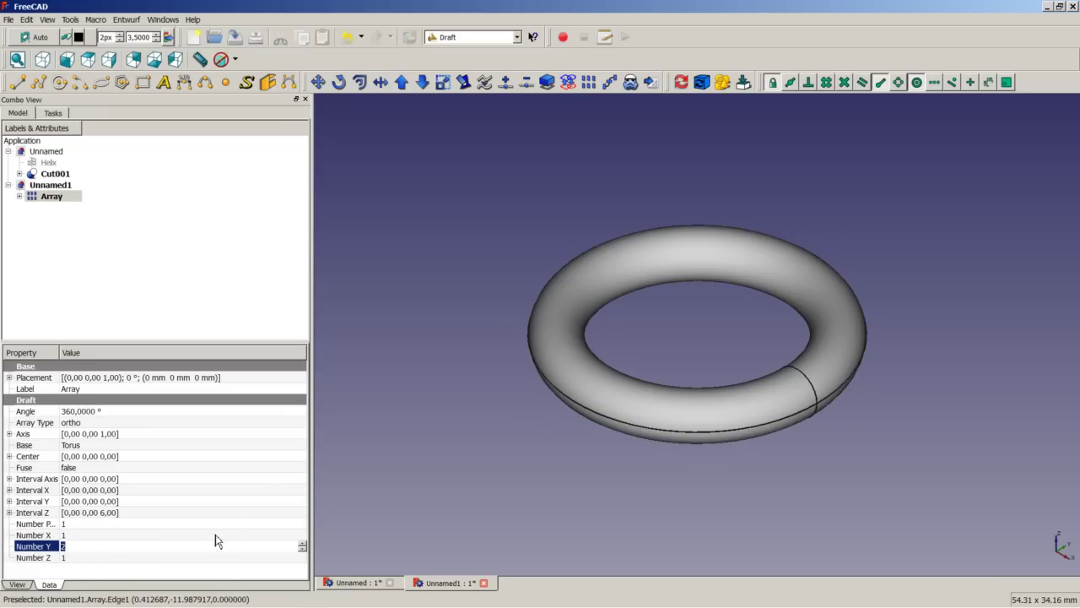
type("1")
left_click(100, 557)
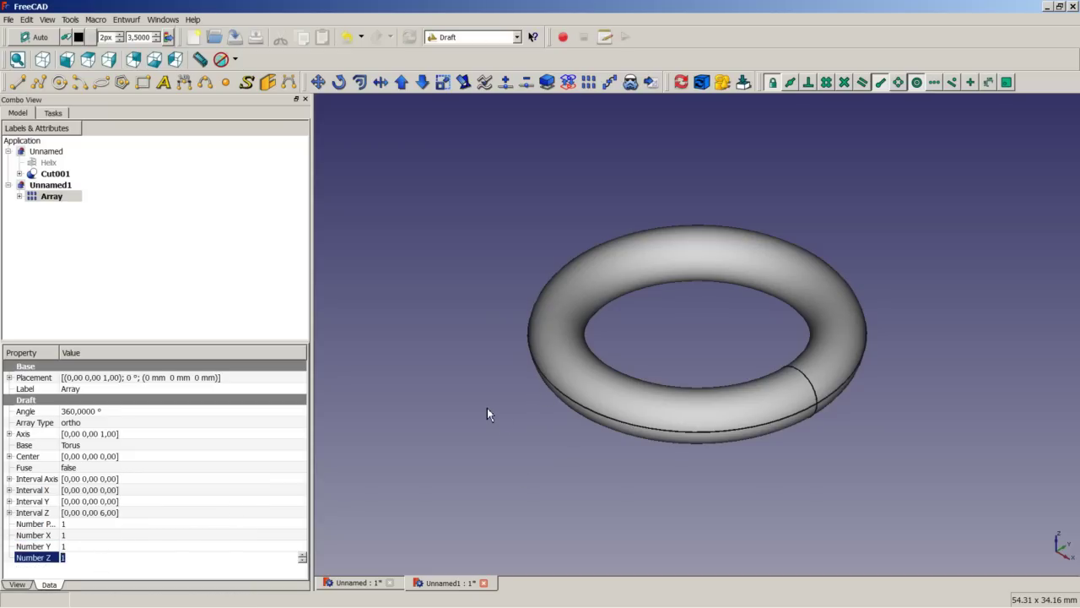
key("Return")
left_click(109, 524)
scroll(545, 403, "down", 6)
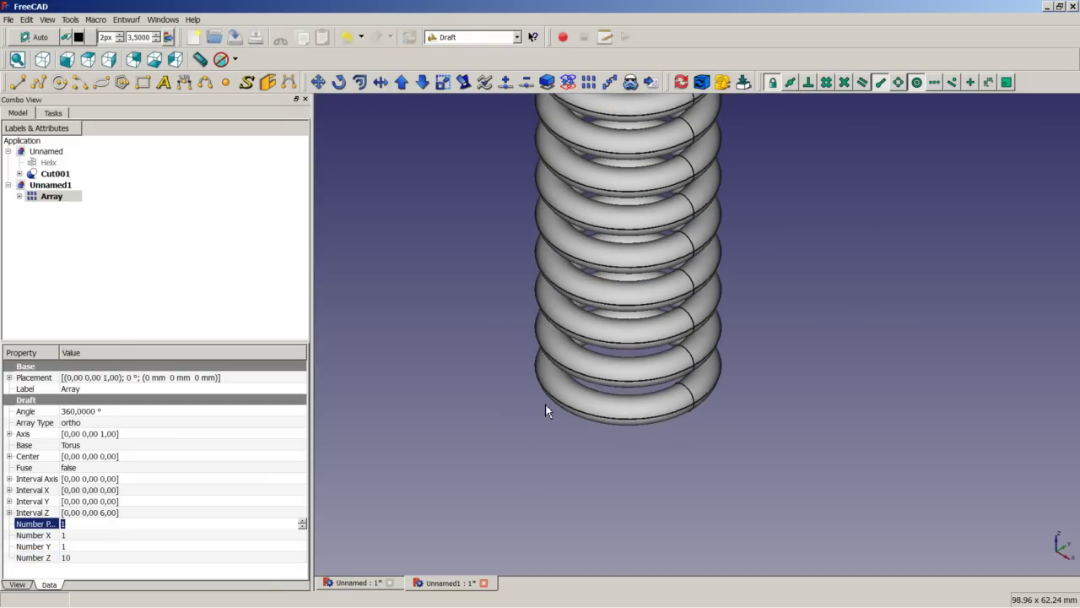
scroll(564, 329, "up", 3)
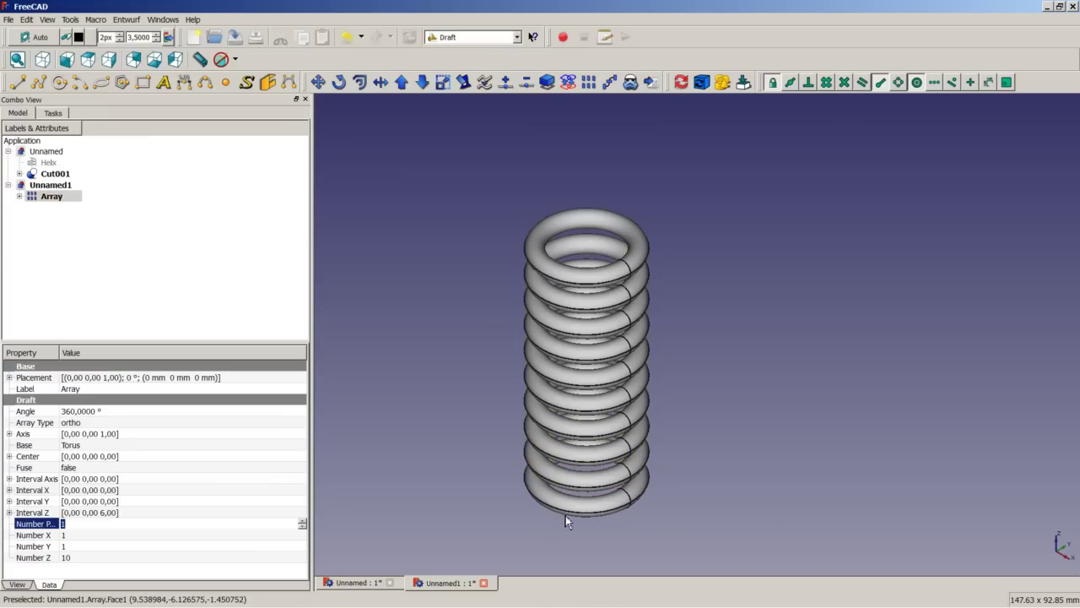
In the Part workbench, add a Cube with Length 25, Width 25, Height 3 mm
left_click(447, 39)
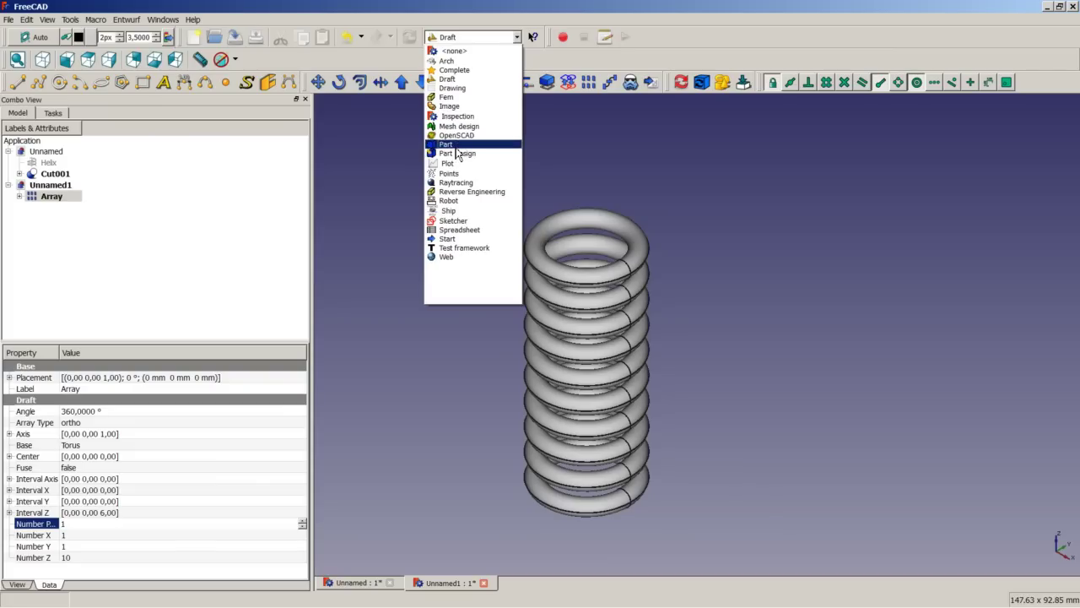
left_click(455, 147)
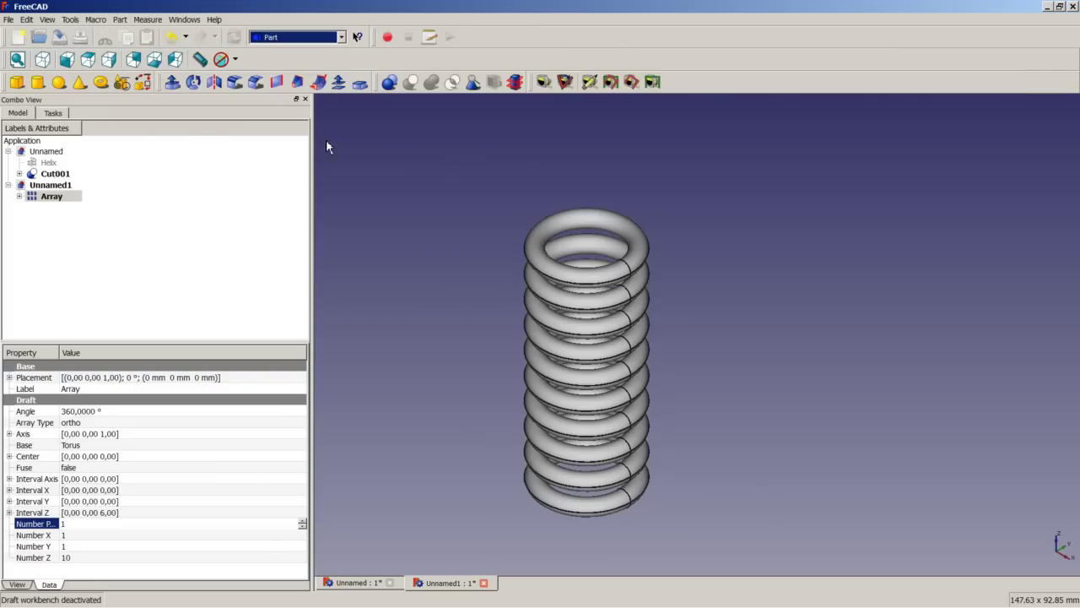
left_click(17, 81)
left_click(72, 208)
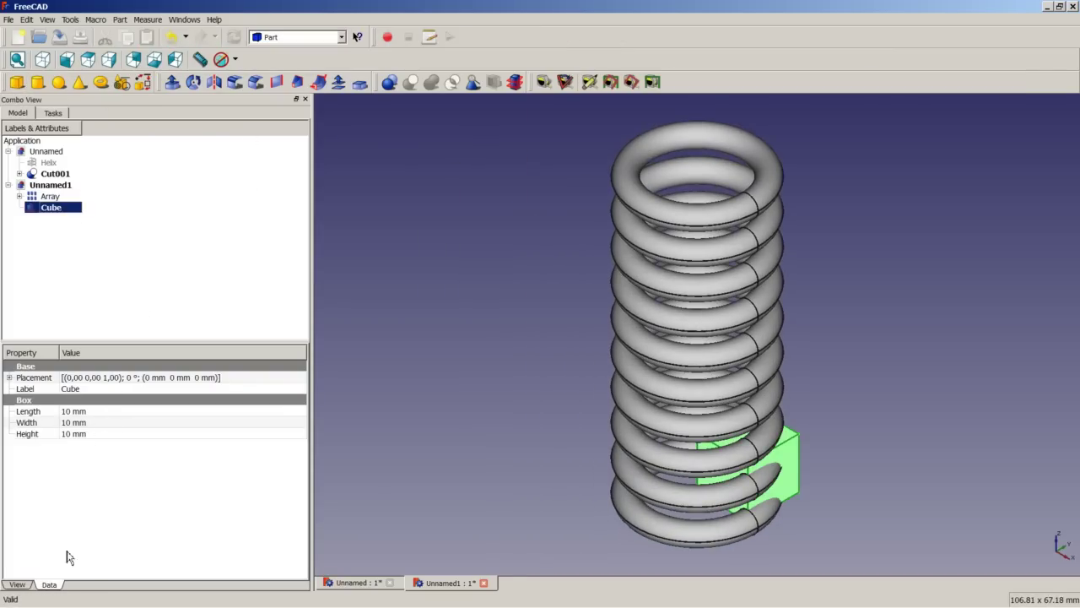
left_click(74, 411)
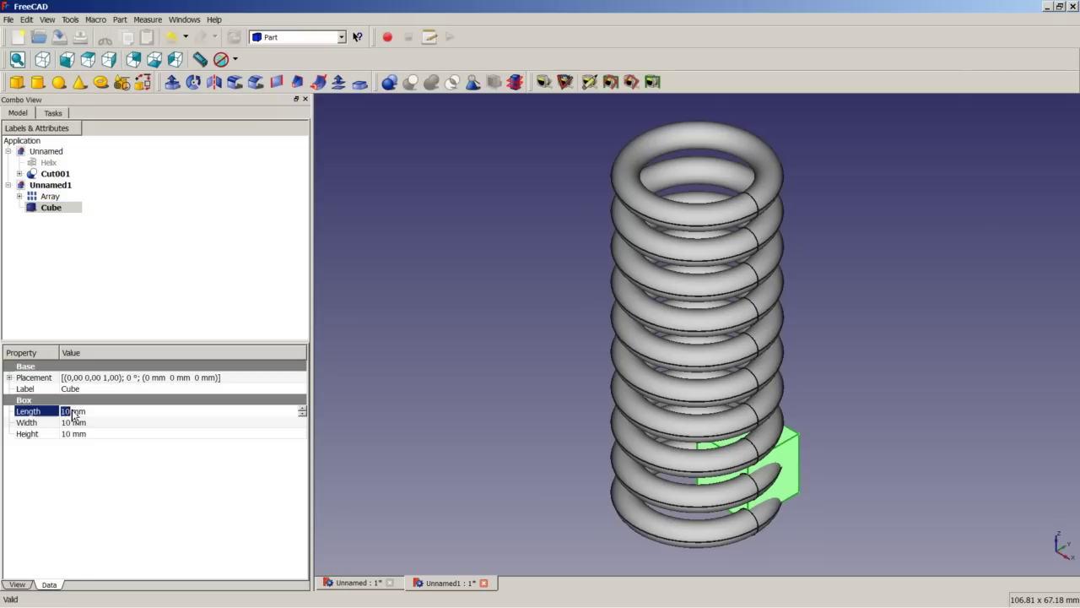
type("25")
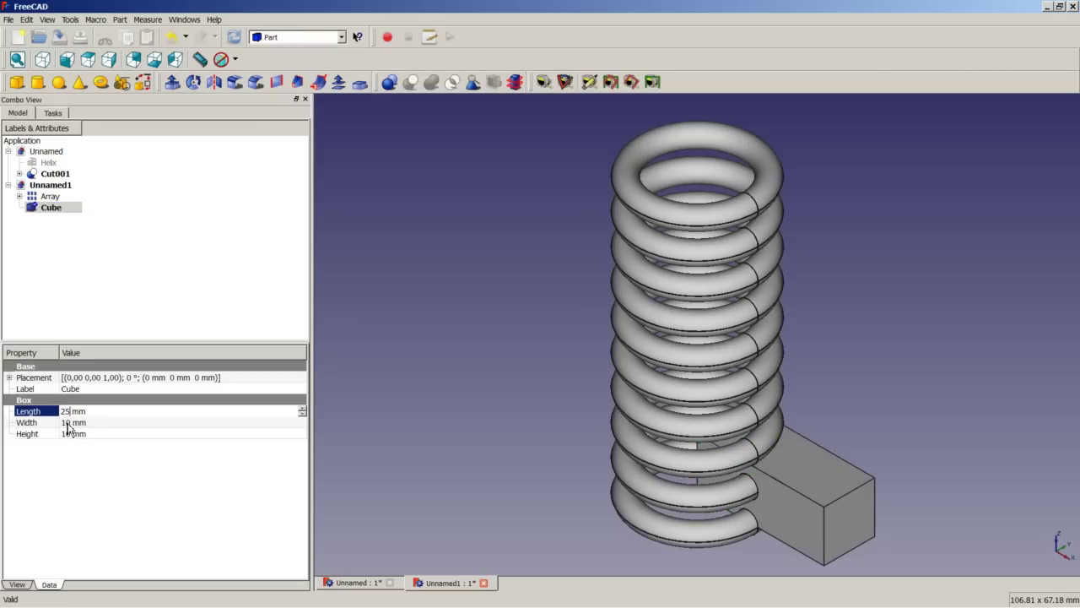
key("Tab")
type("25")
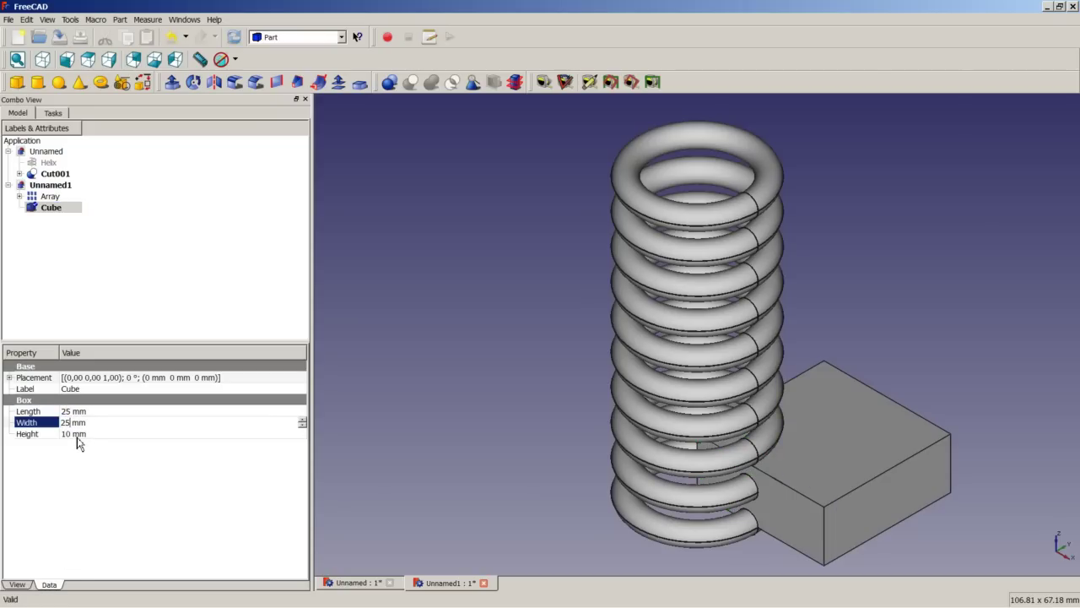
key("Tab")
type("3")
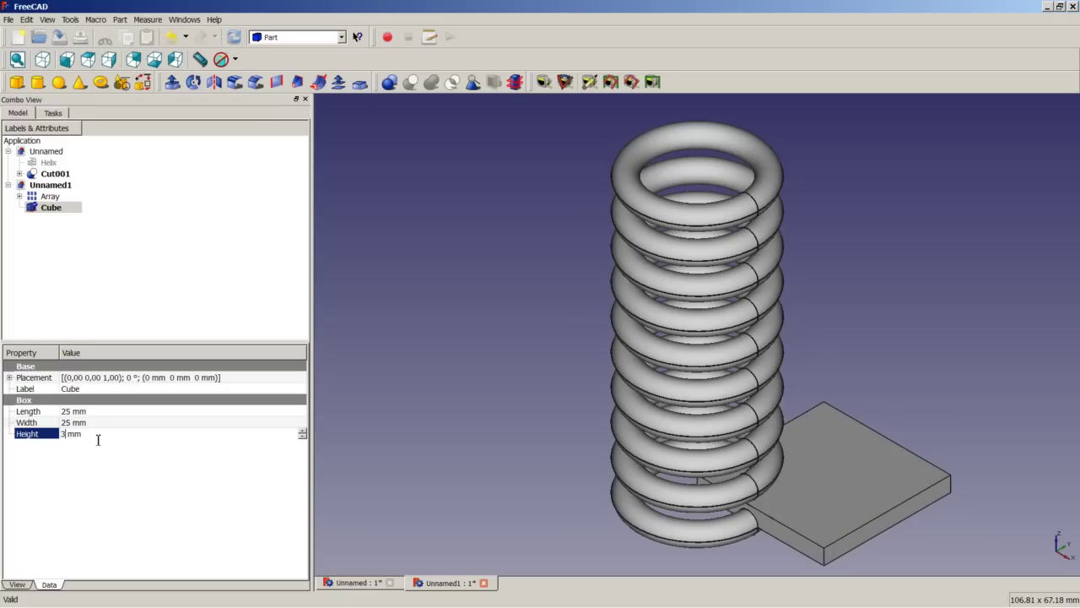
left_click(253, 381)
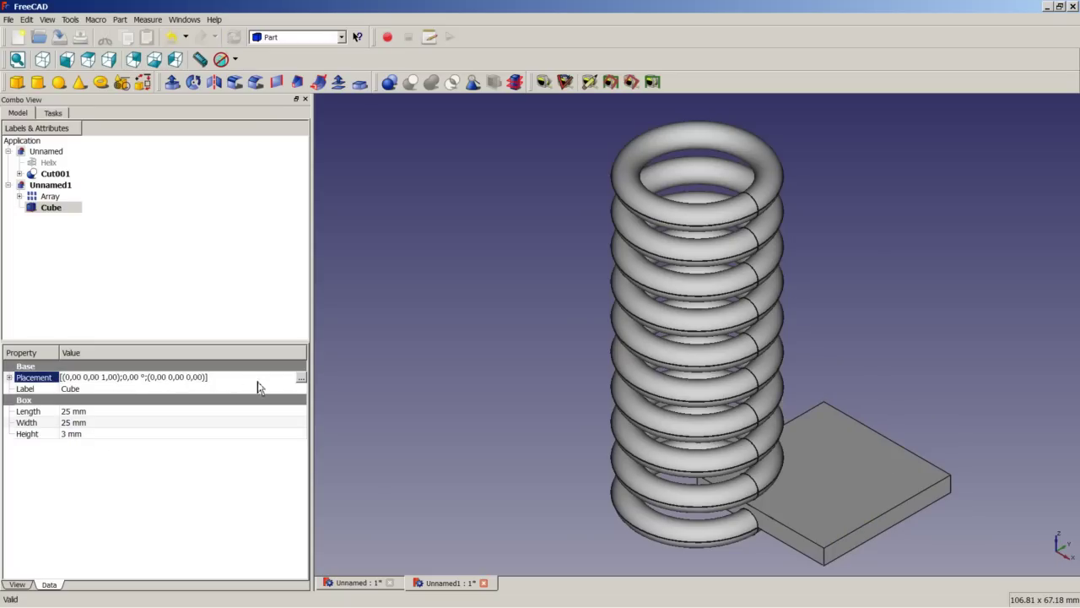
Place the cube at −12,5, −12,5, −3 mm beneath the torus stack
left_click(302, 380)
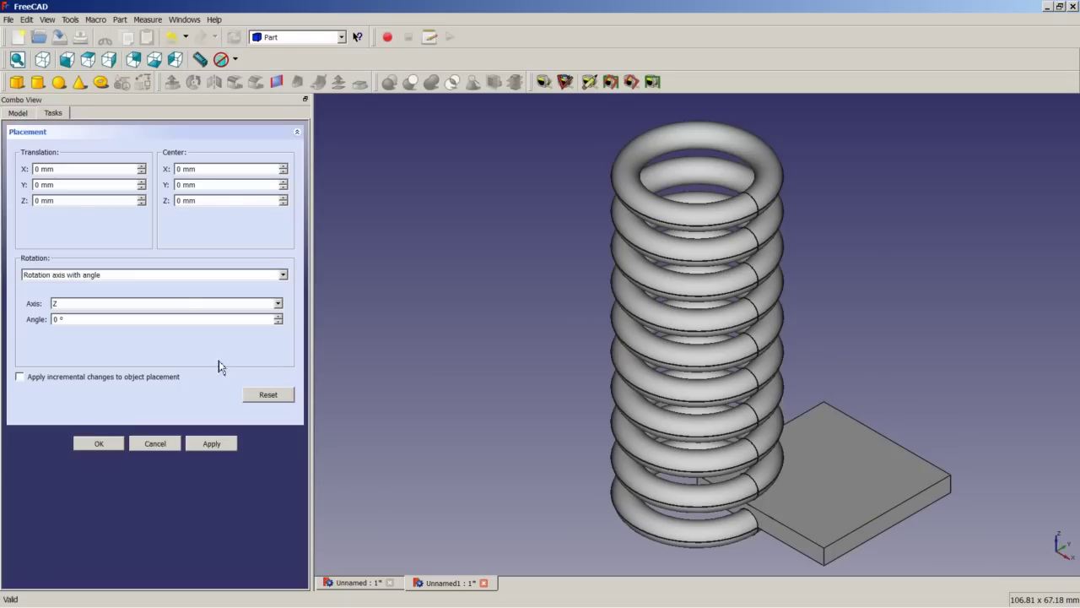
double_click(39, 168)
type("-12,5")
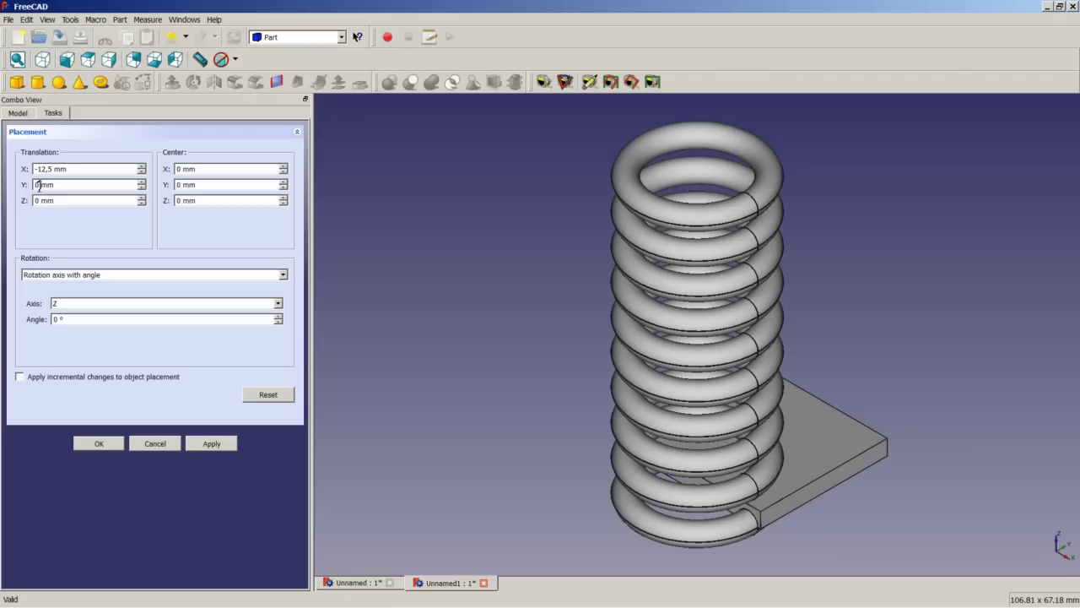
double_click(39, 185)
type("-12,5")
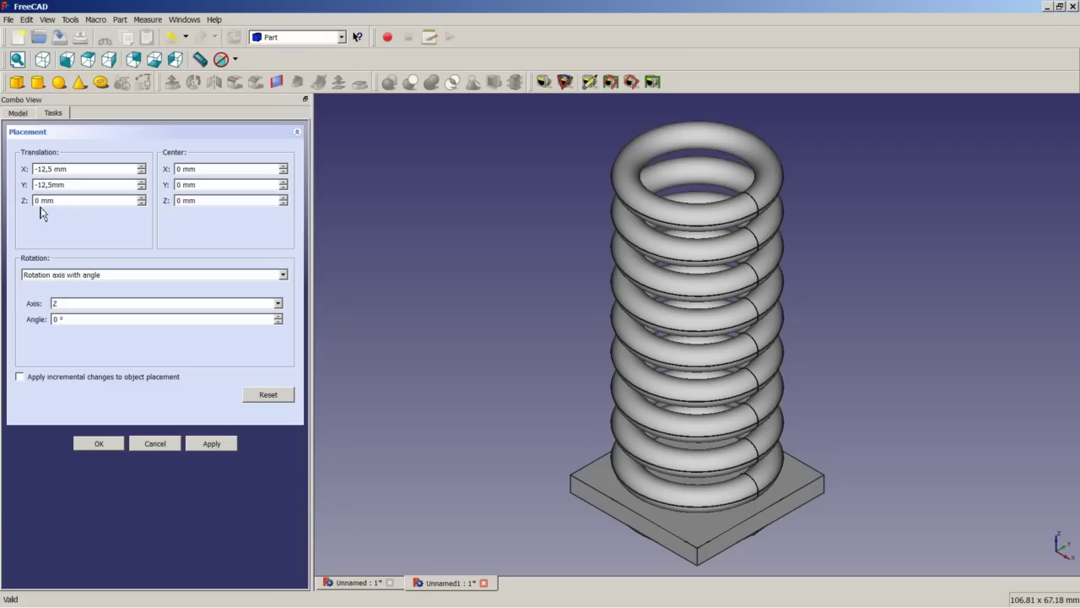
double_click(37, 200)
type("-3")
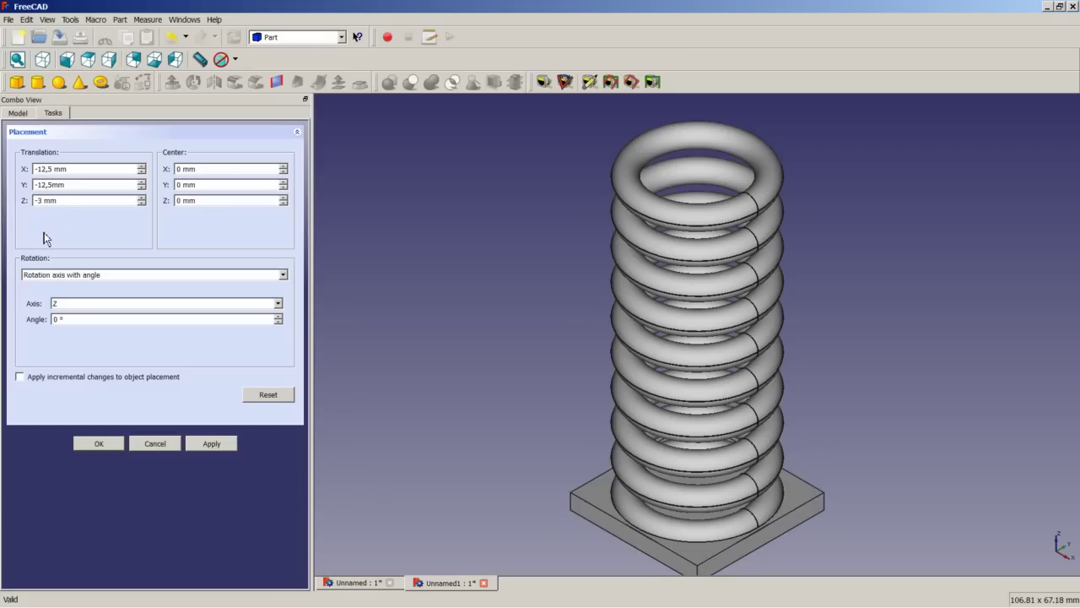
left_click(103, 443)
left_click(490, 365)
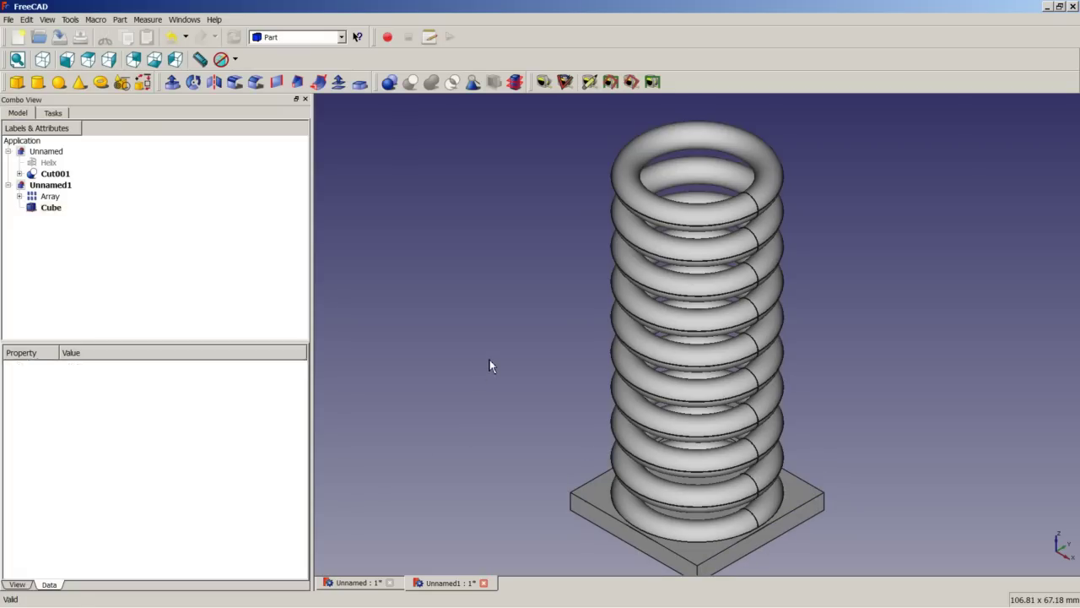
Cut the Cube from the torus Array with a Boolean Cut
left_click(61, 197)
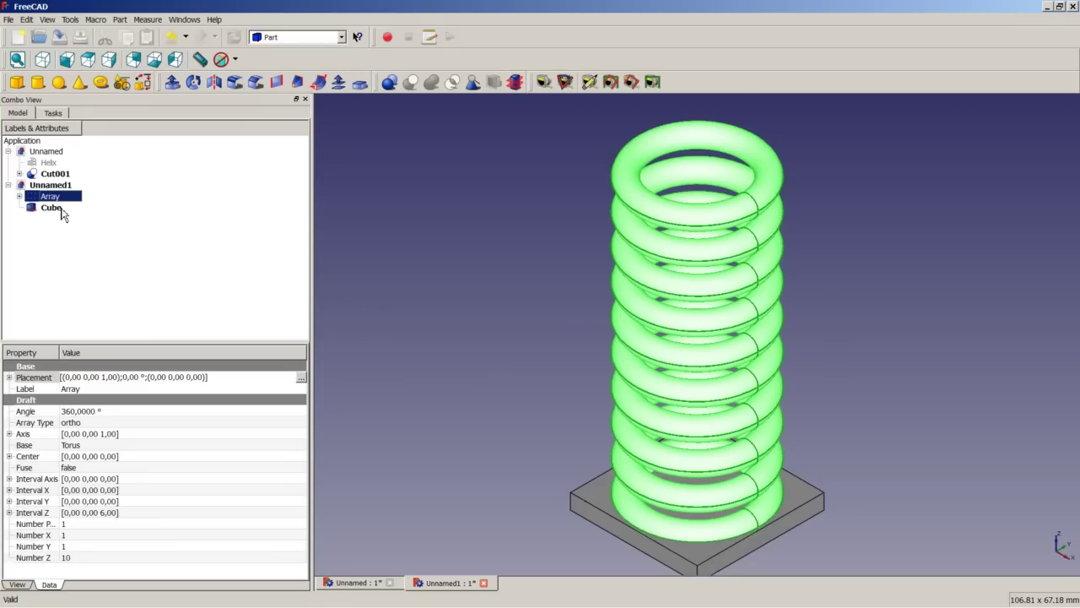
left_click(62, 209, "ctrl")
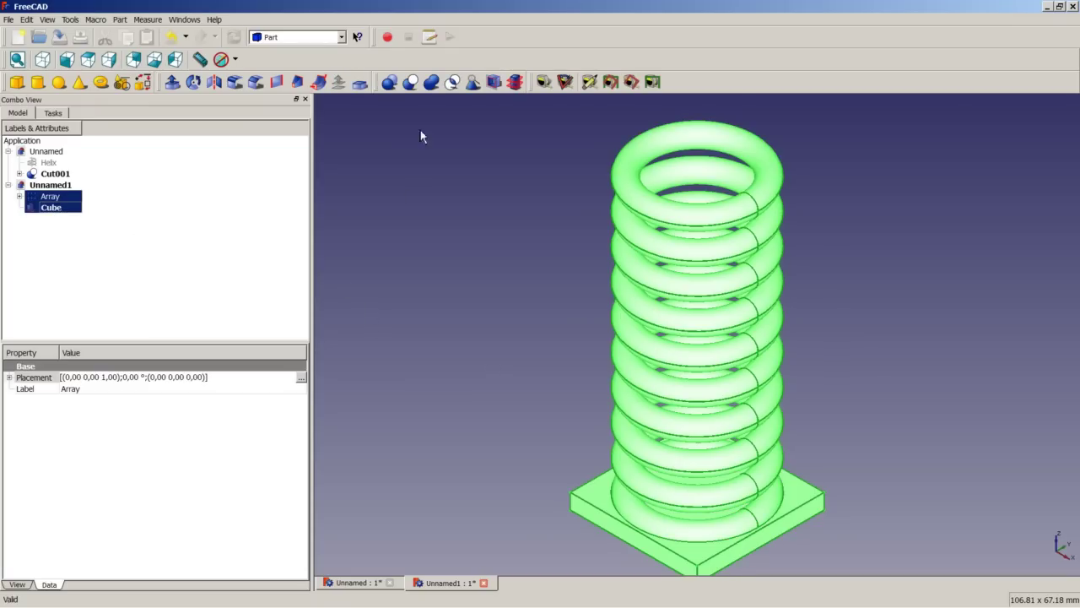
left_click(411, 81)
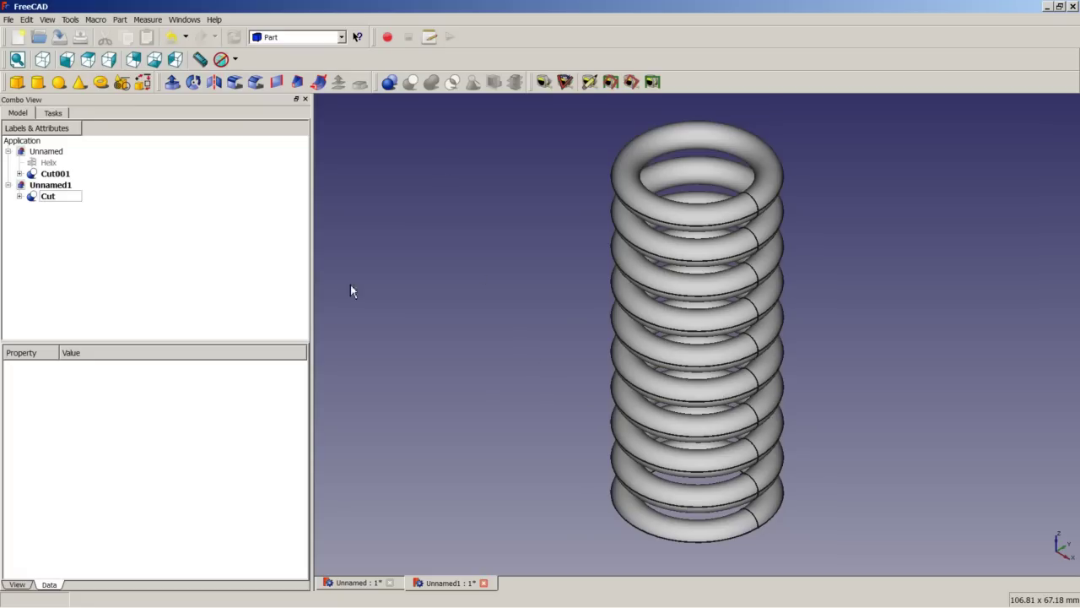
Add a new Cube001 plate sized 25 × 25 × 3 mm
left_click(17, 81)
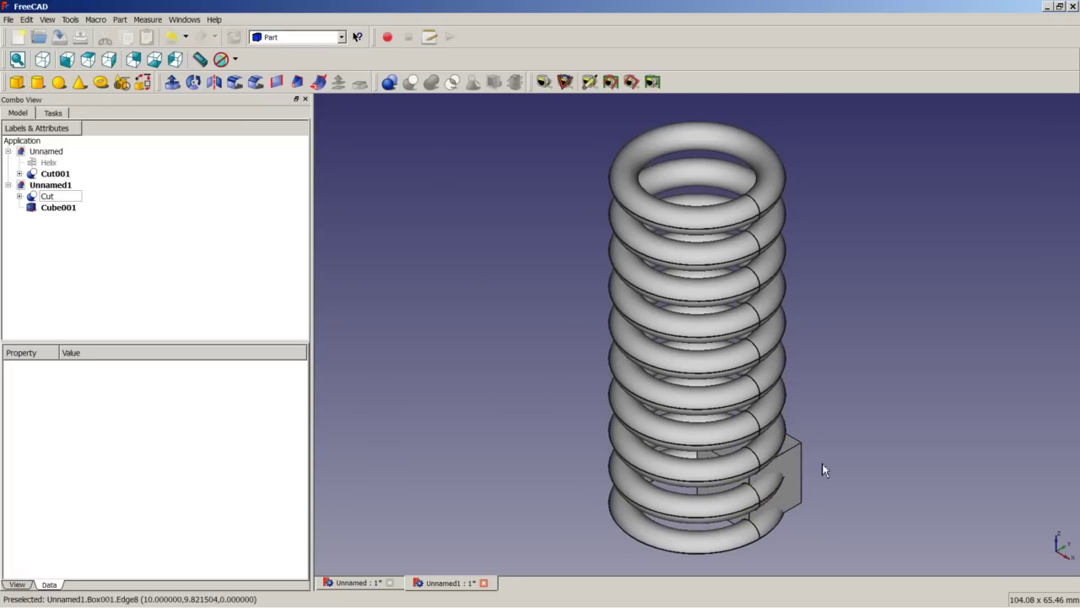
left_click(53, 206)
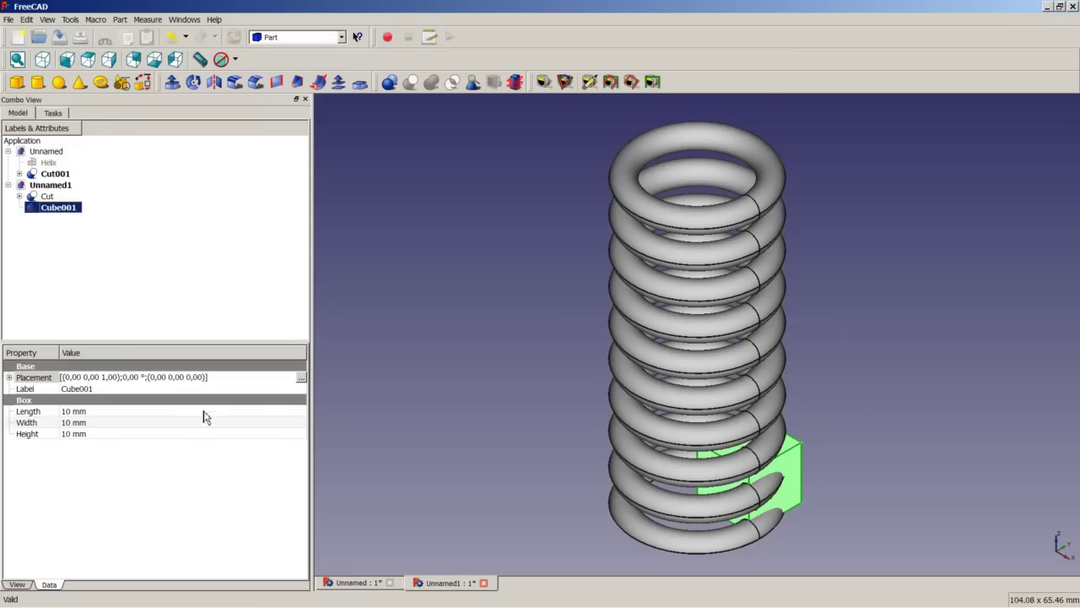
left_click(72, 412)
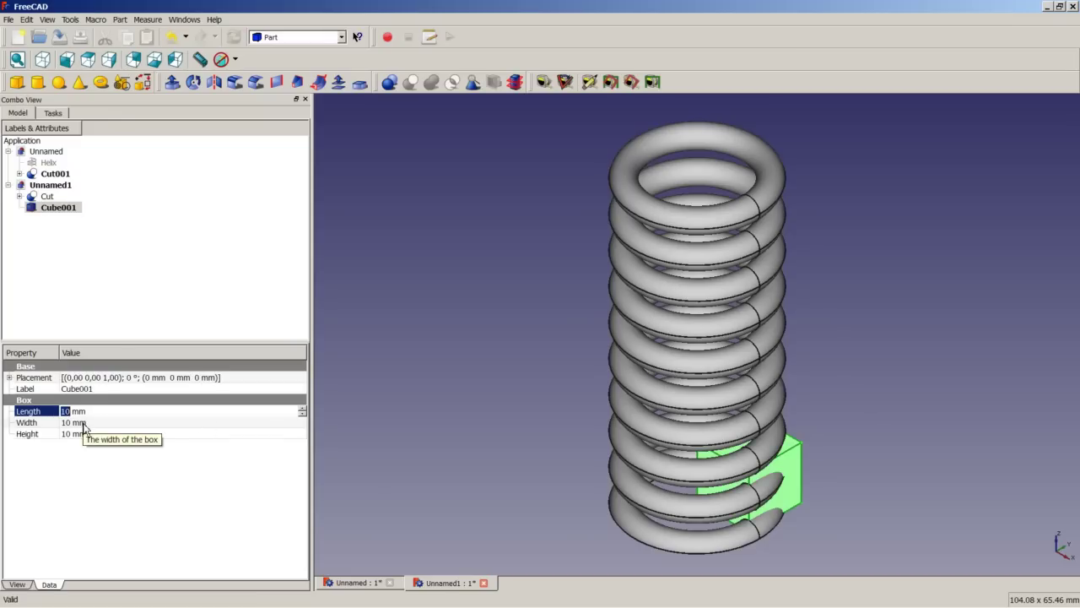
type("25")
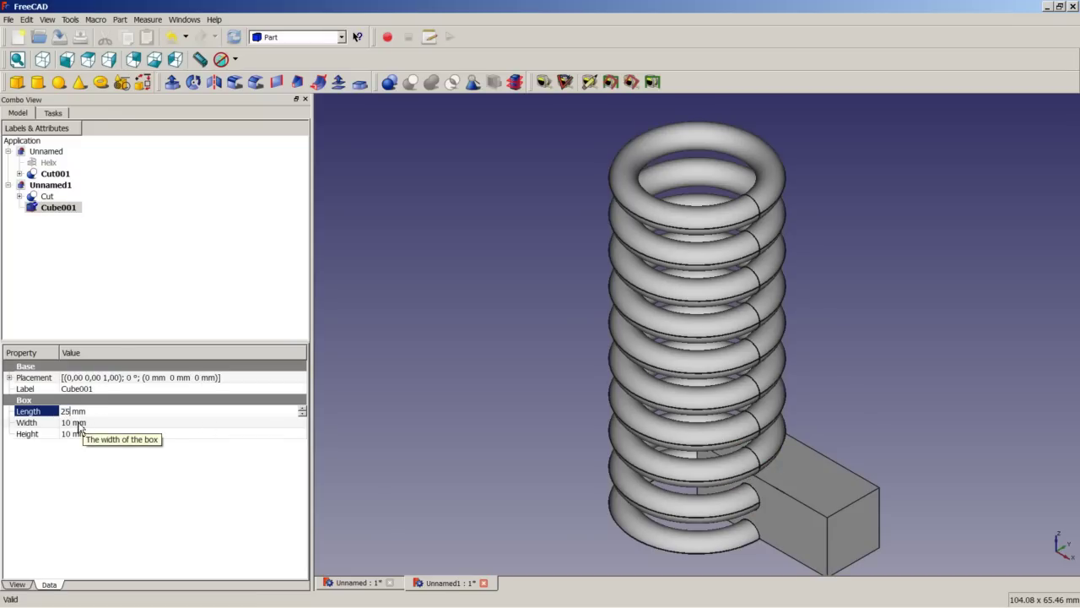
left_click(78, 424)
type("25")
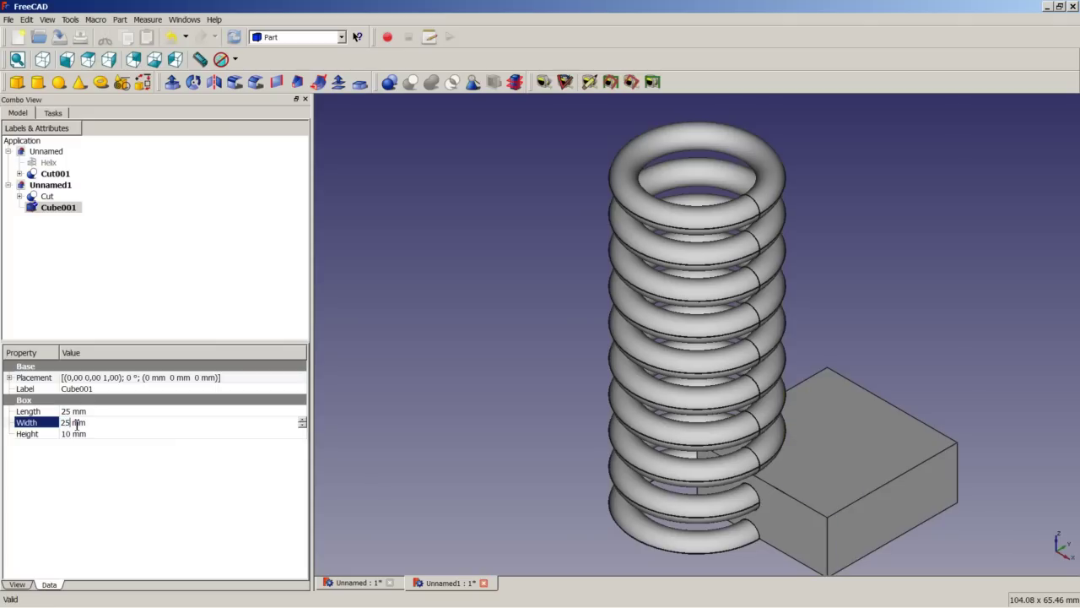
left_click(75, 434)
type("3")
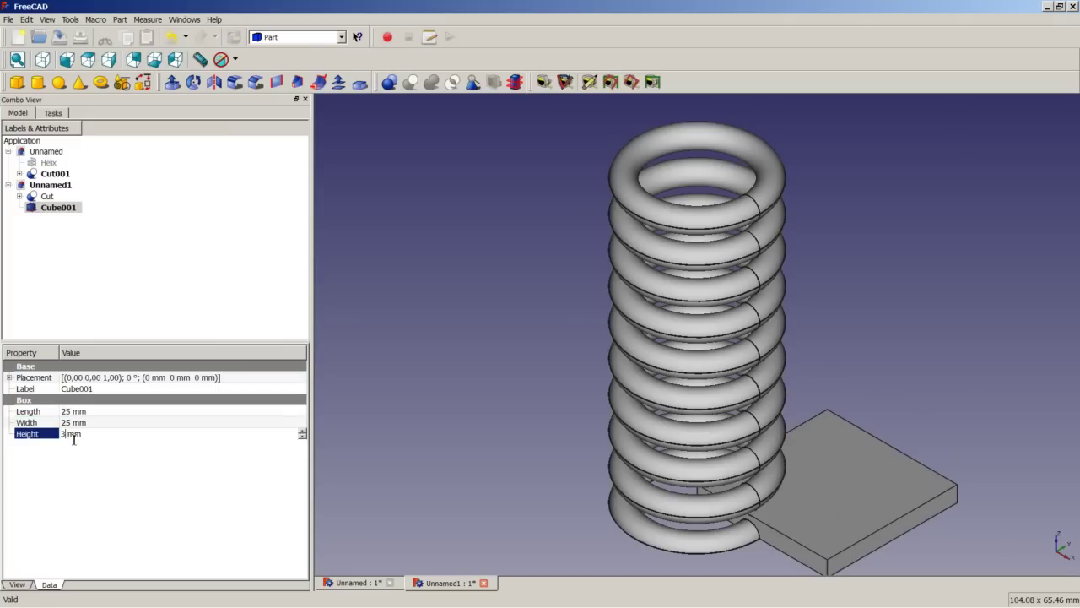
left_click(254, 379)
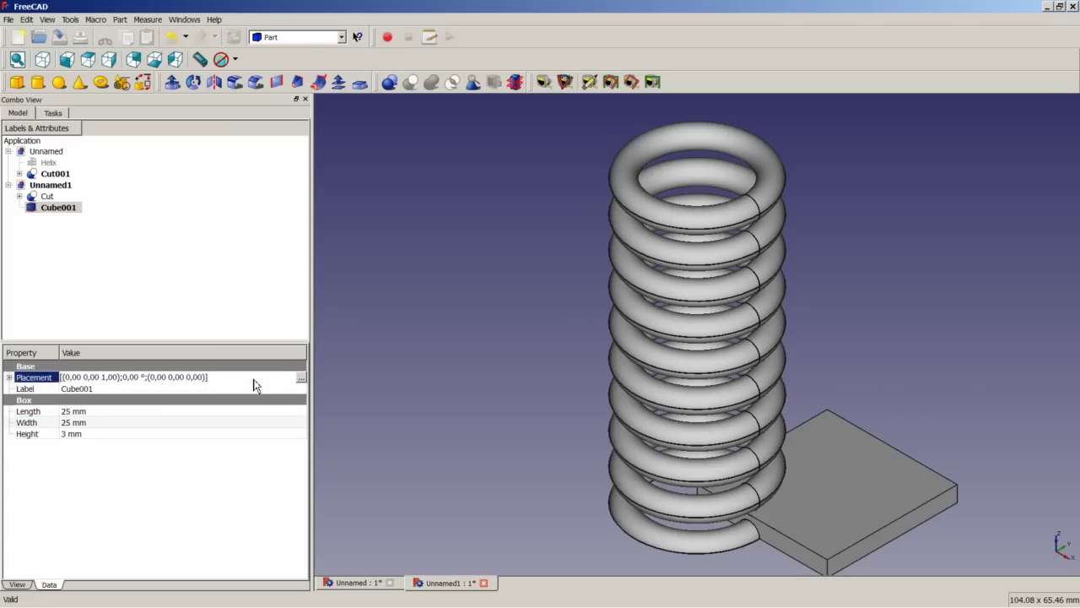
Enter Cube001's placement translation as X −12,5, Y −12,5, Z 60 mm
left_click(301, 378)
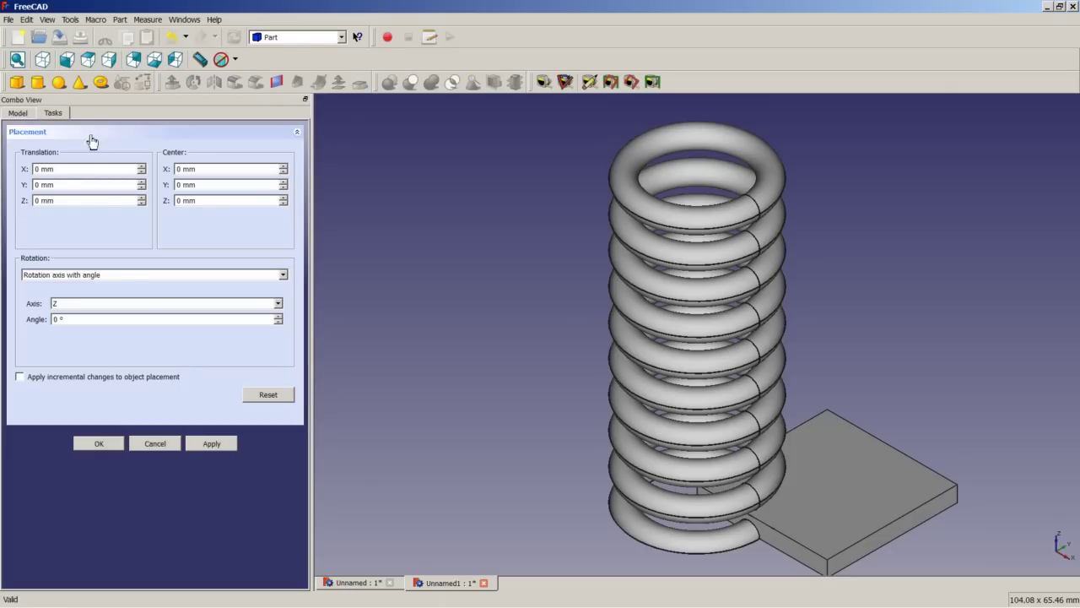
double_click(38, 168)
type("-12,5")
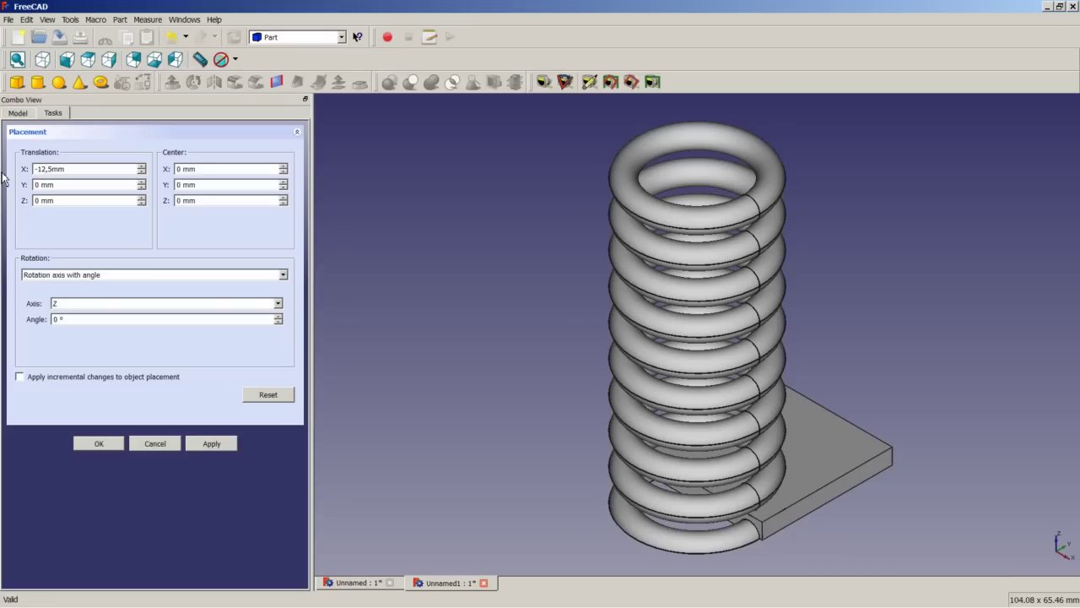
double_click(38, 184)
type("-12,5")
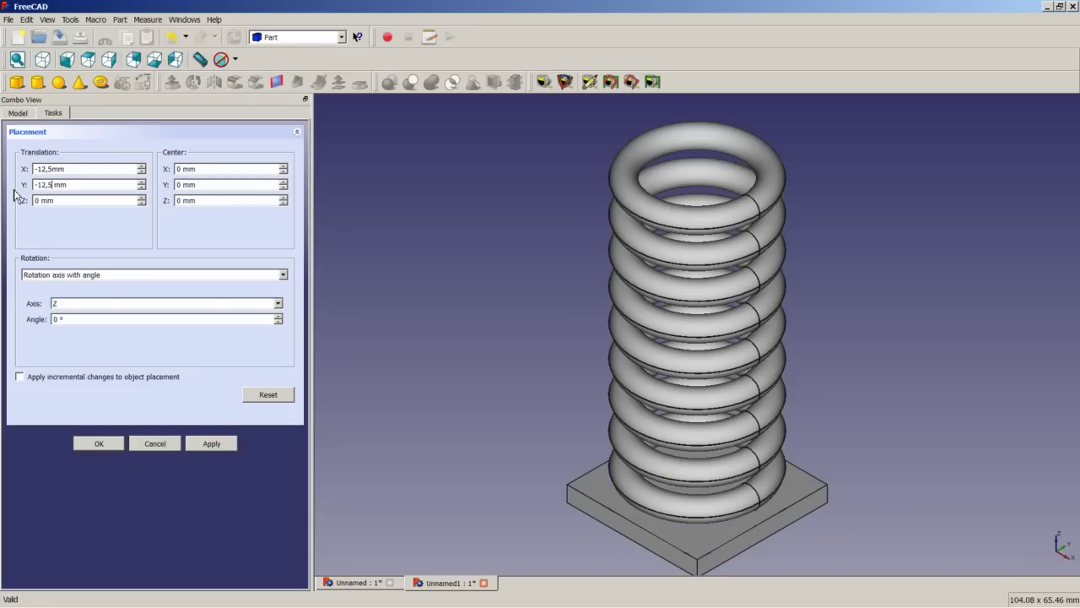
double_click(37, 200)
type("60")
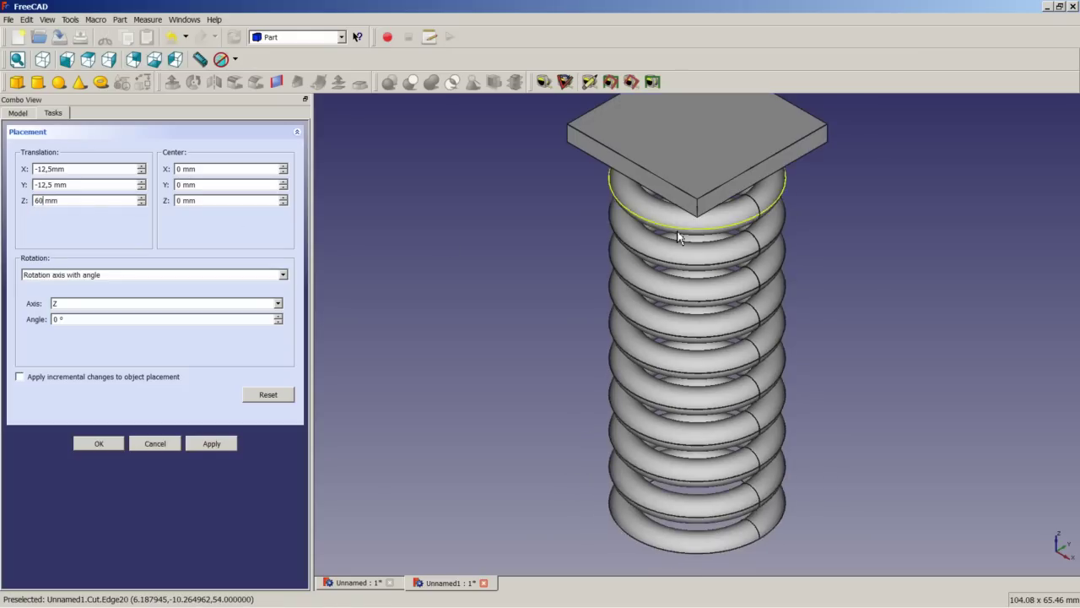
Correct the plate's Z translation to 54 mm and apply the placement
middle_click_drag(697, 230, 748, 196)
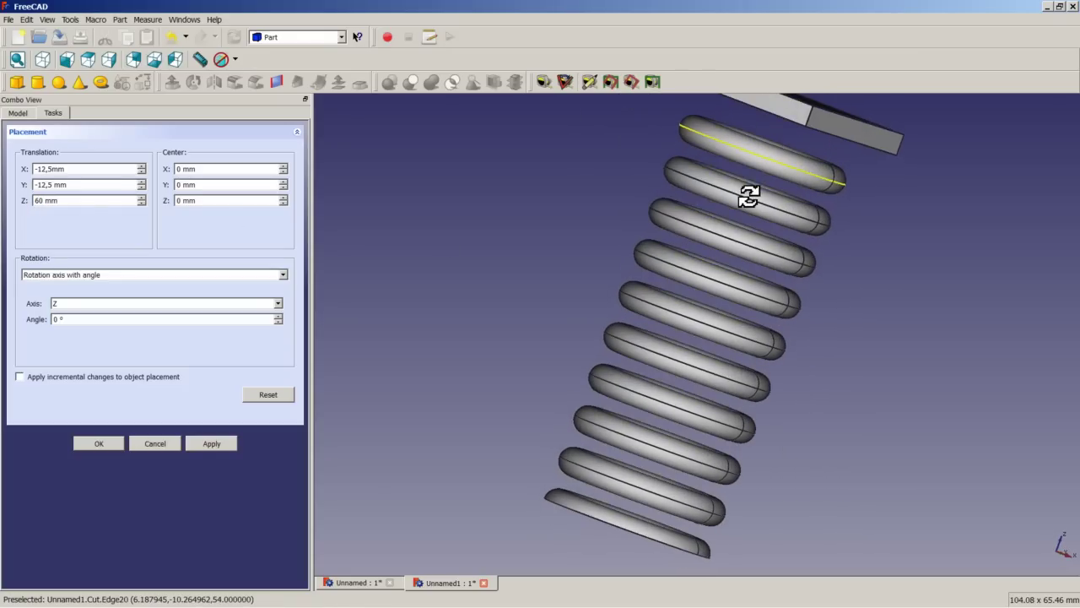
left_click_drag(44, 200, 22, 207)
type("50")
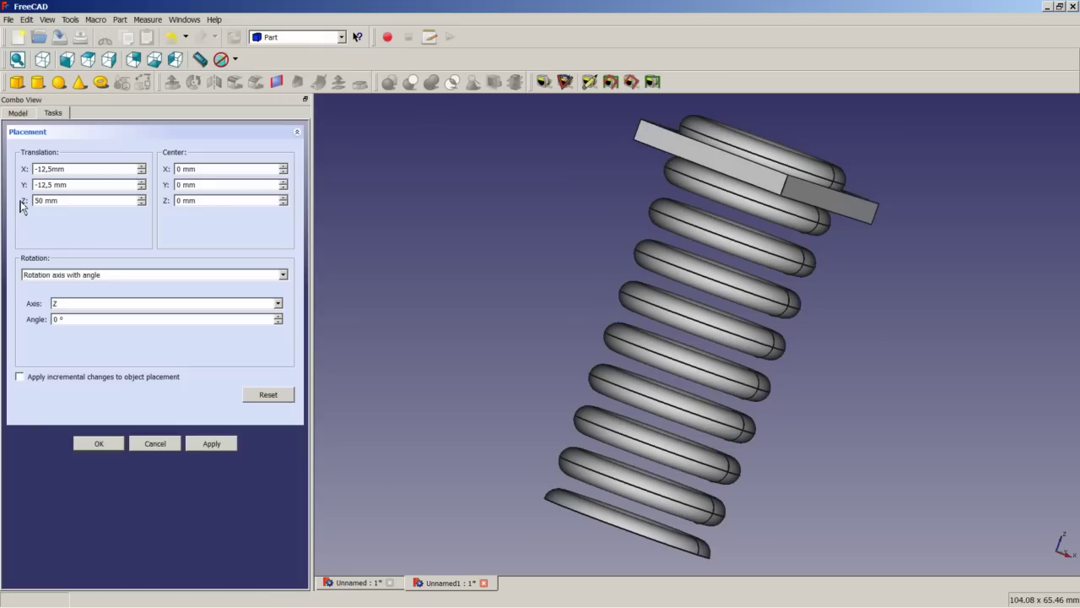
key("BackSpace")
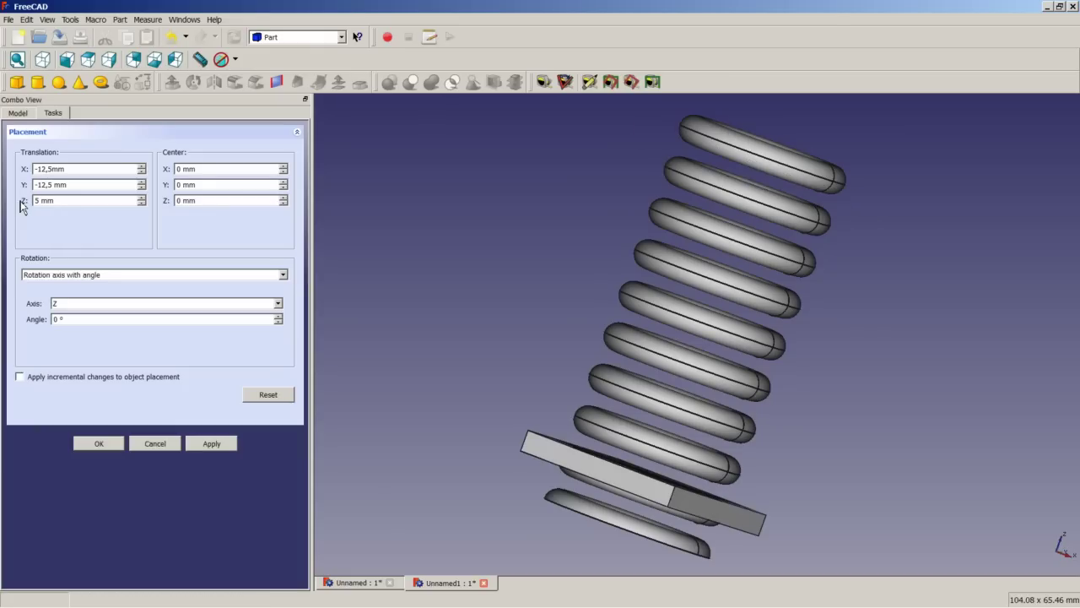
type("4")
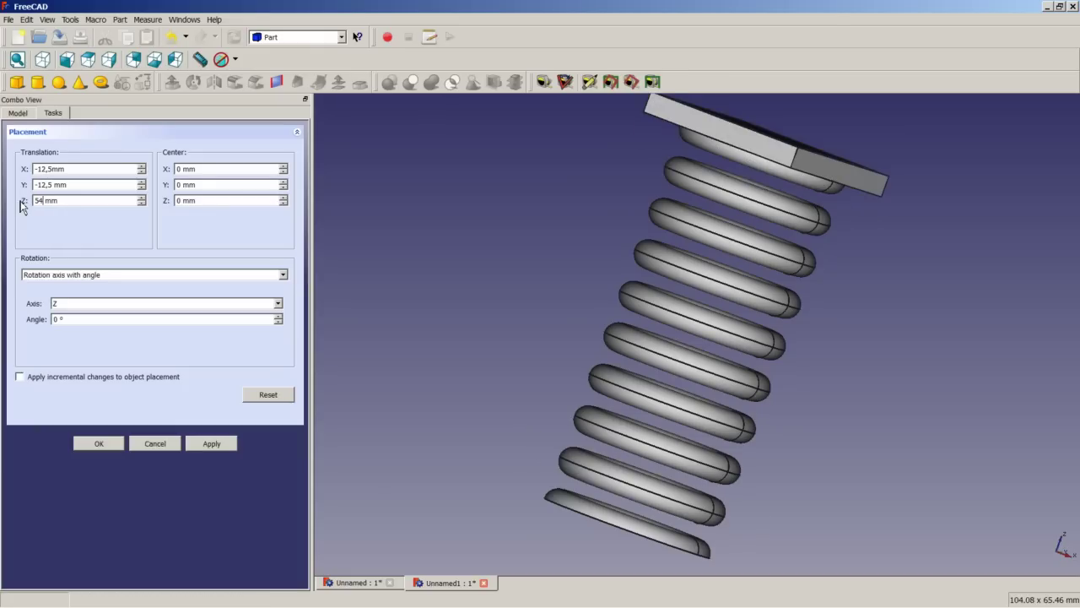
left_click(101, 444)
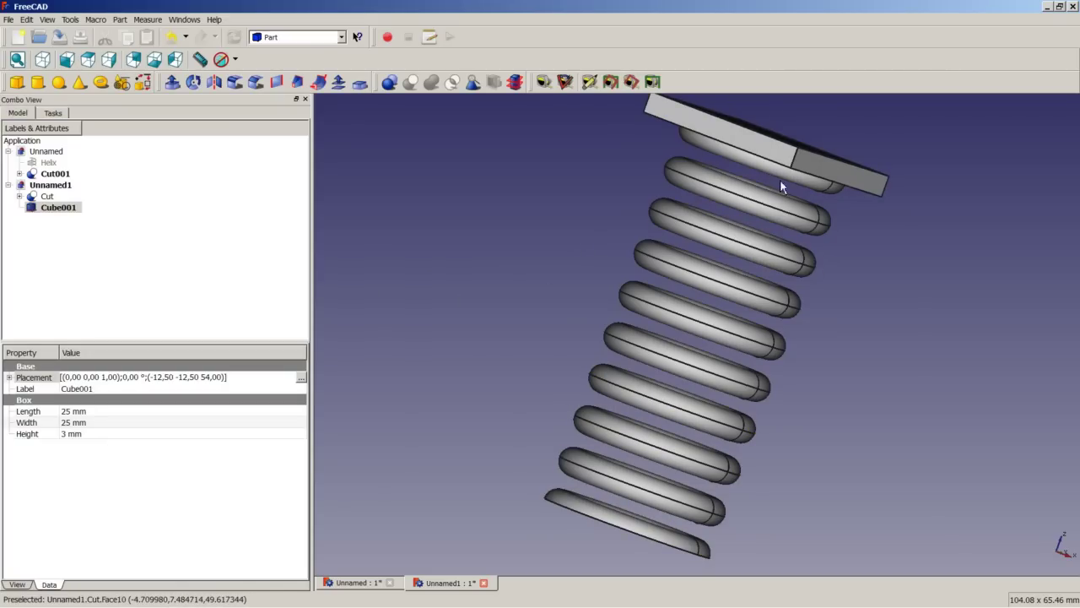
Subtract Cube001 from Cut to create Cut001 with a flat top ring, viewed axonometrically
left_click(47, 197)
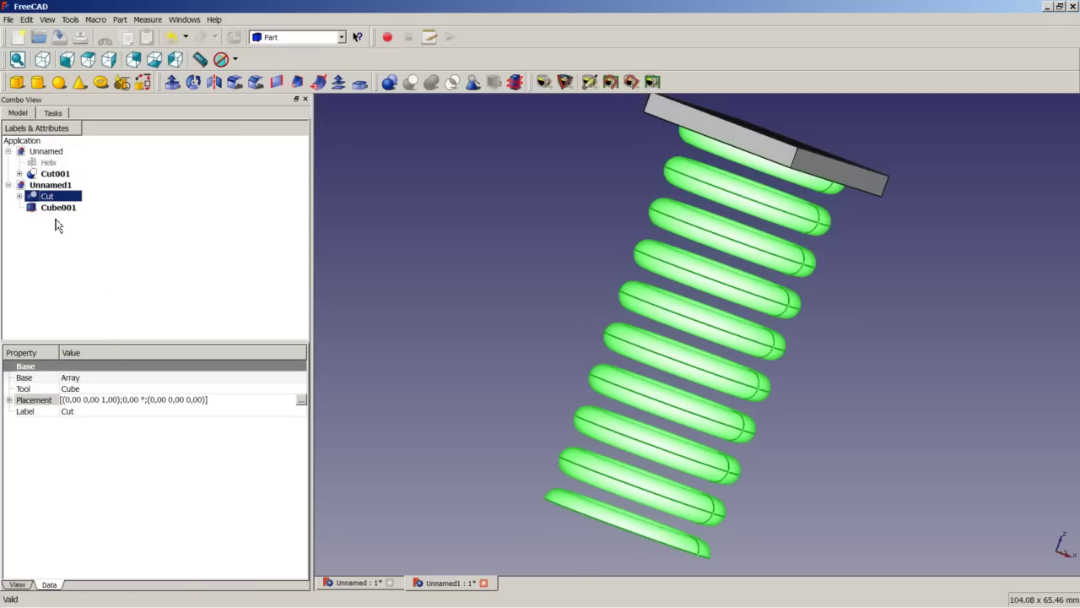
left_click(57, 210, "ctrl")
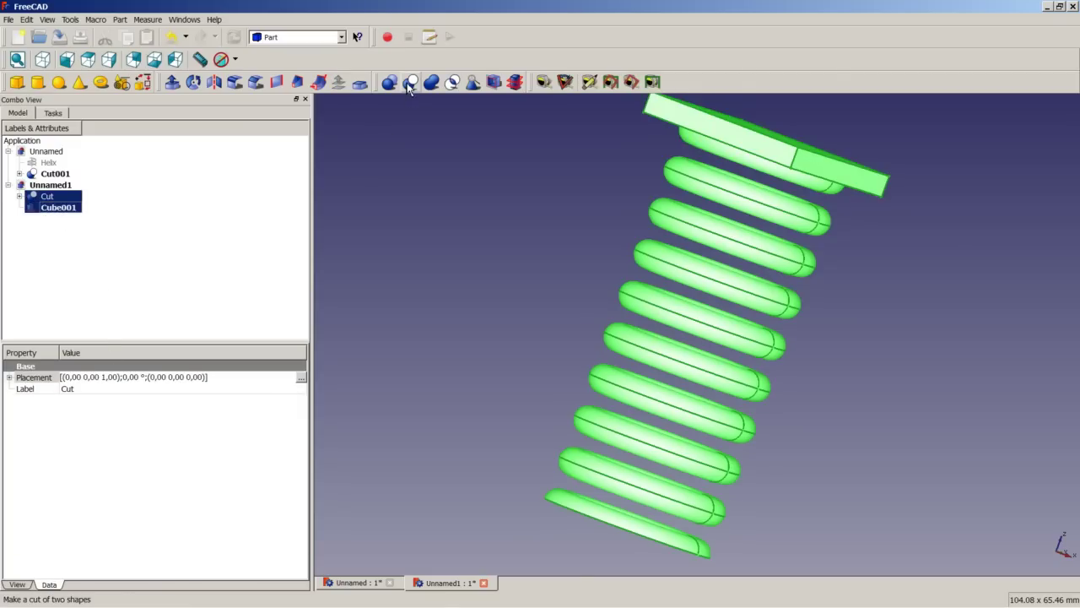
left_click(410, 82)
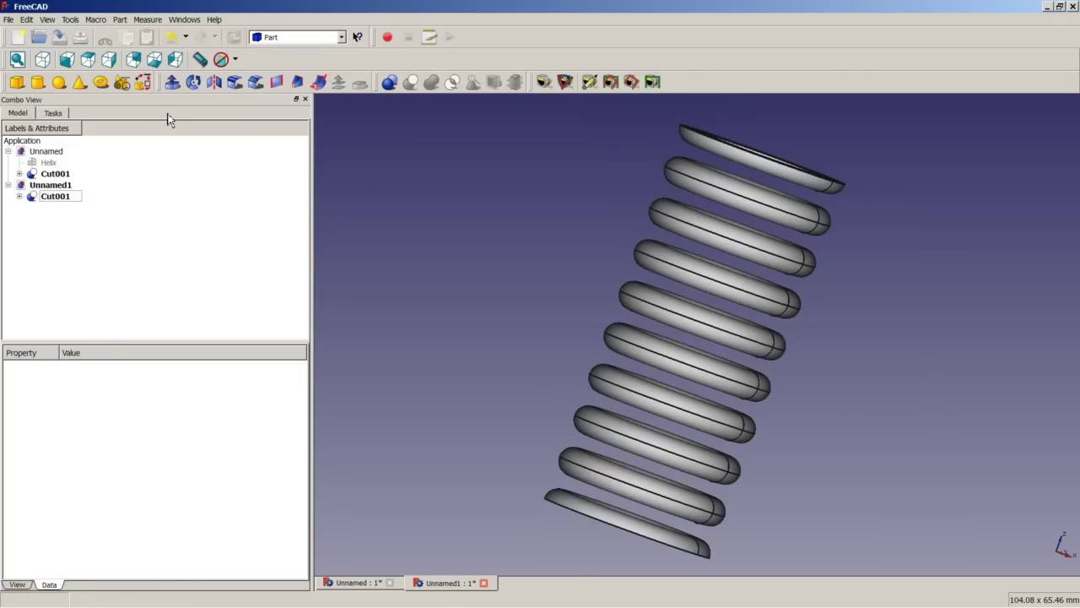
left_click(42, 59)
right_click(540, 236)
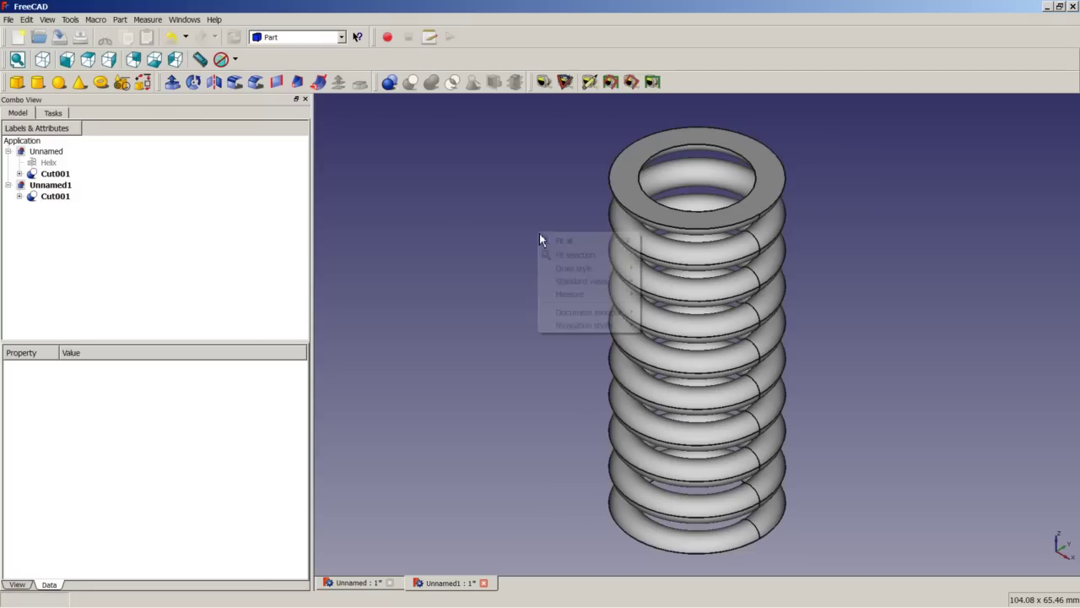
left_click(471, 276)
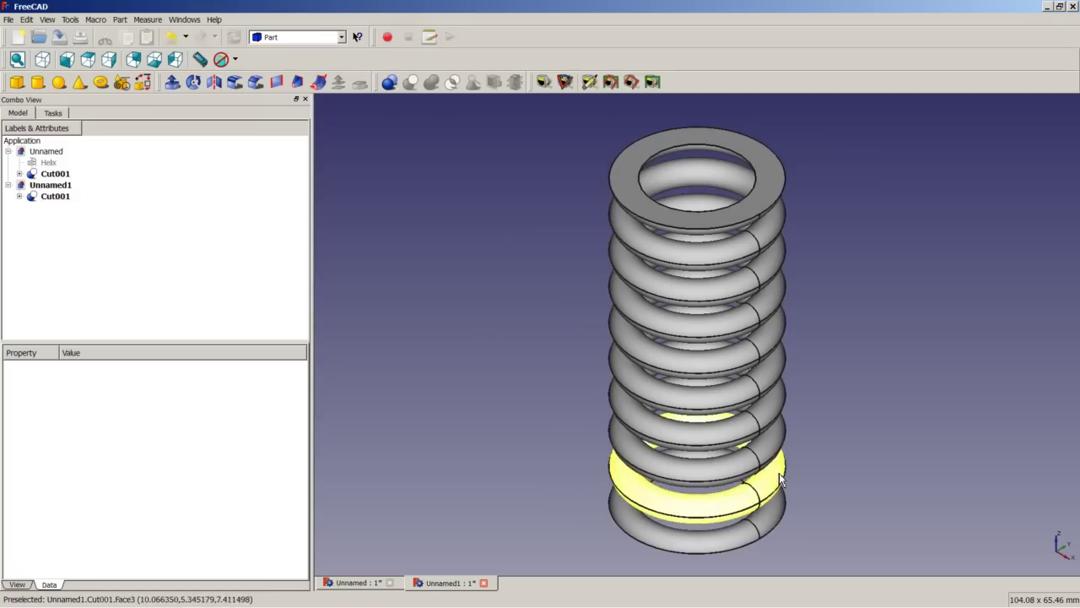